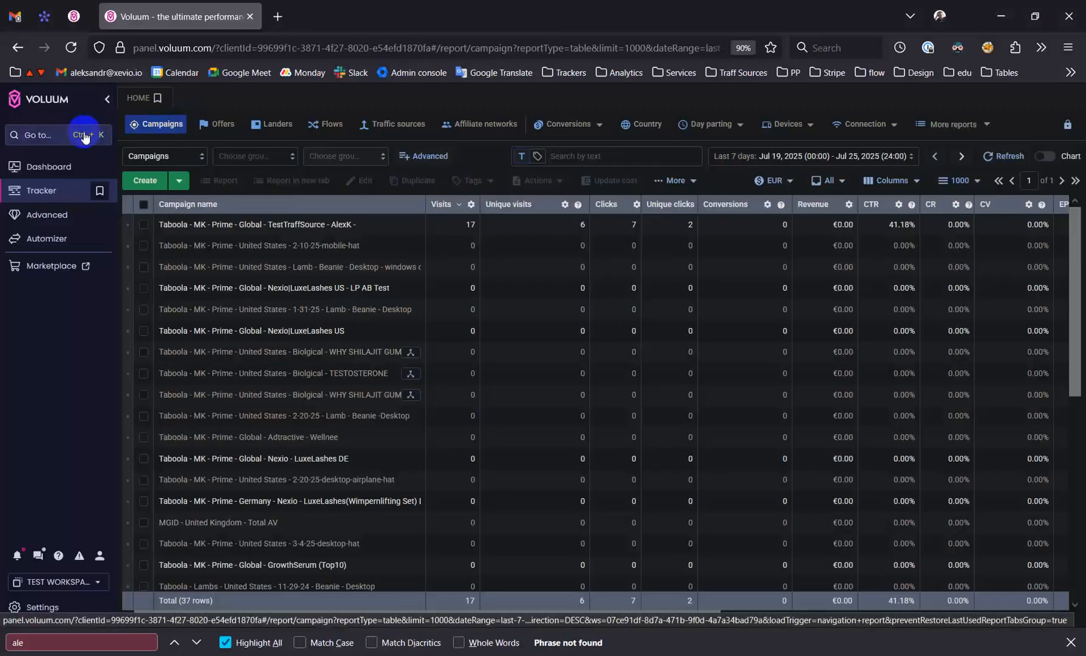
# Switch to Voluum and open the Traffic sources report in a new browser tab
pyautogui.click(138, 130)
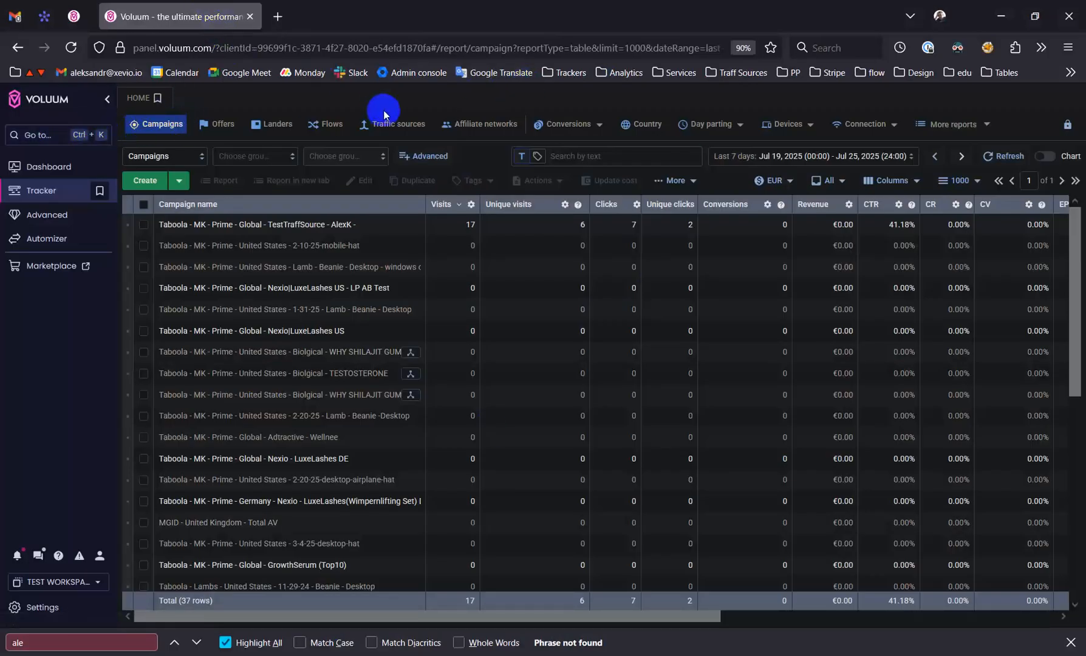
pyautogui.rightClick(473, 126)
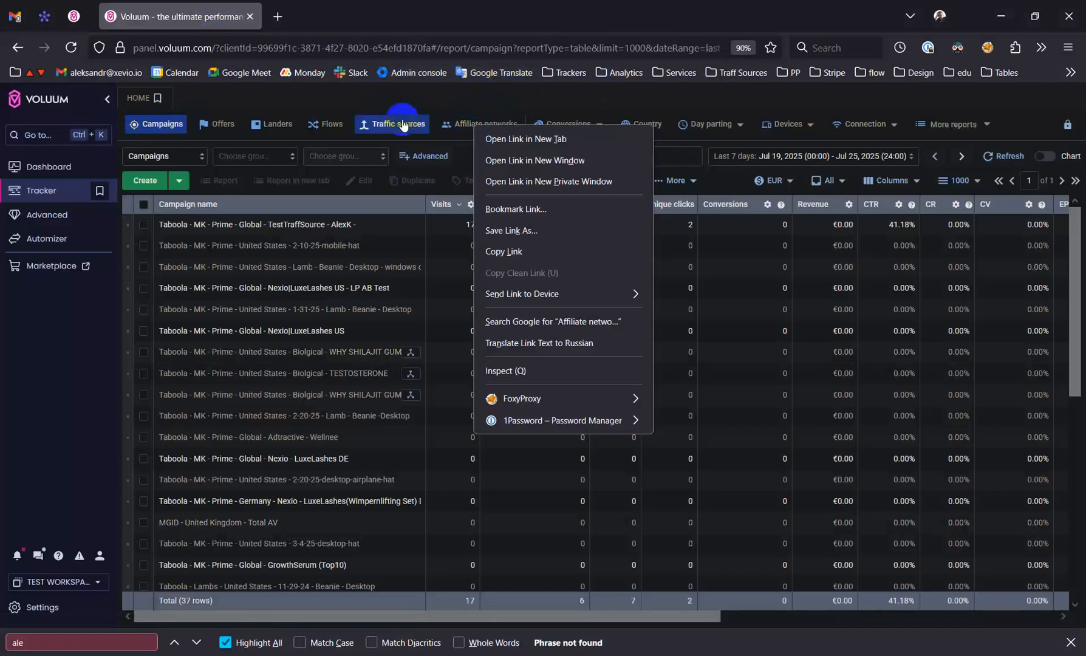
pyautogui.click(403, 125)
pyautogui.rightClick(386, 124)
pyautogui.click(419, 136)
pyautogui.click(350, 5)
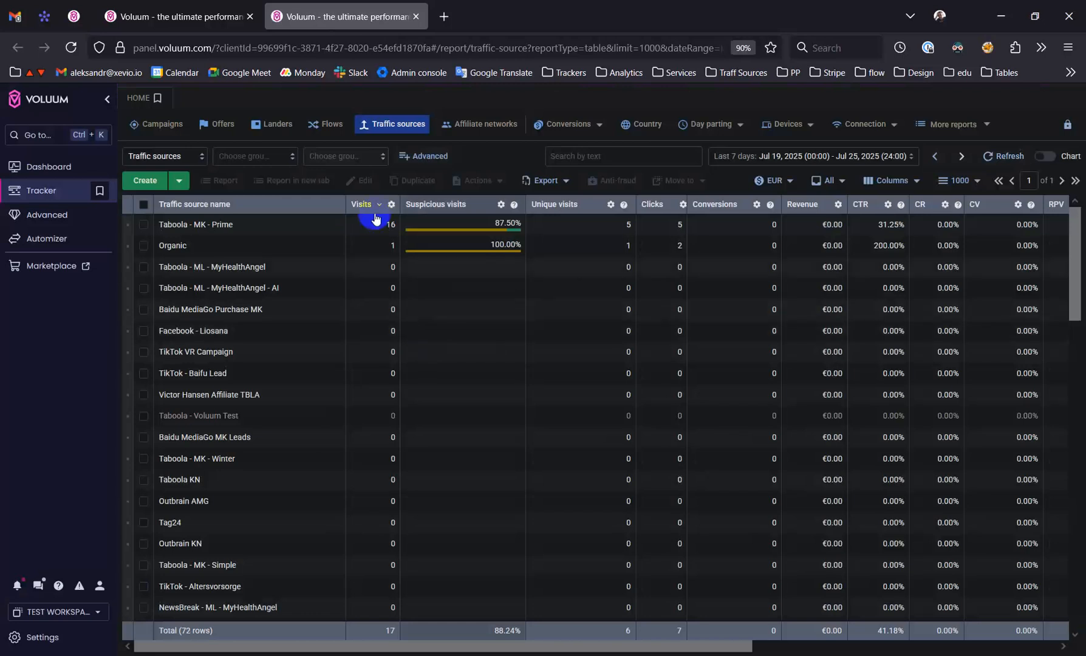
pyautogui.click(150, 184)
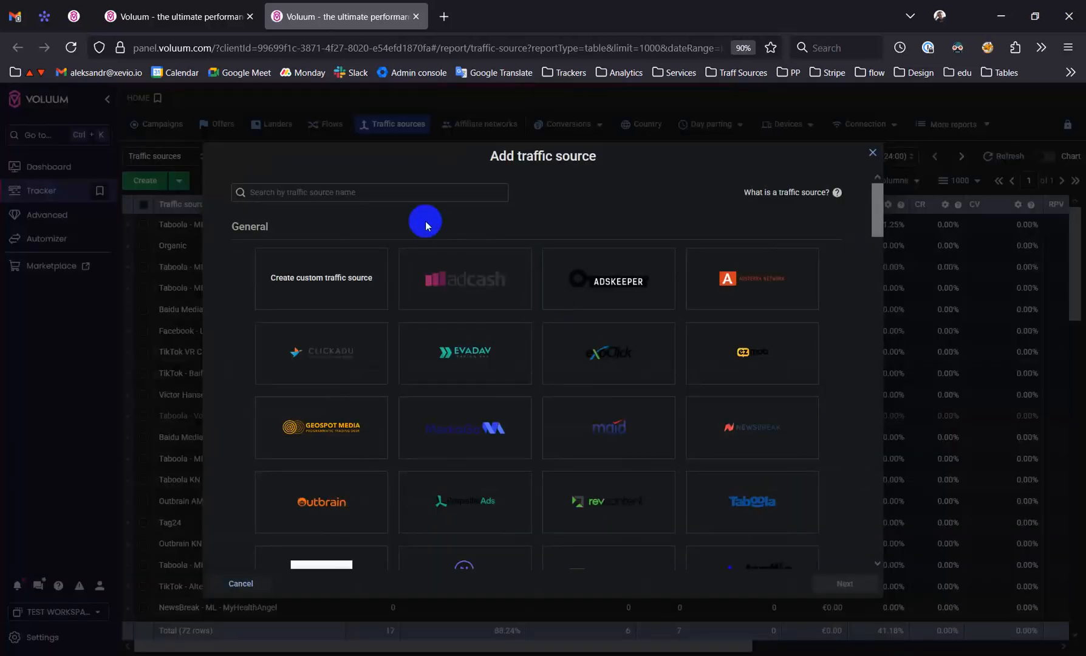
pyautogui.doubleClick(535, 158)
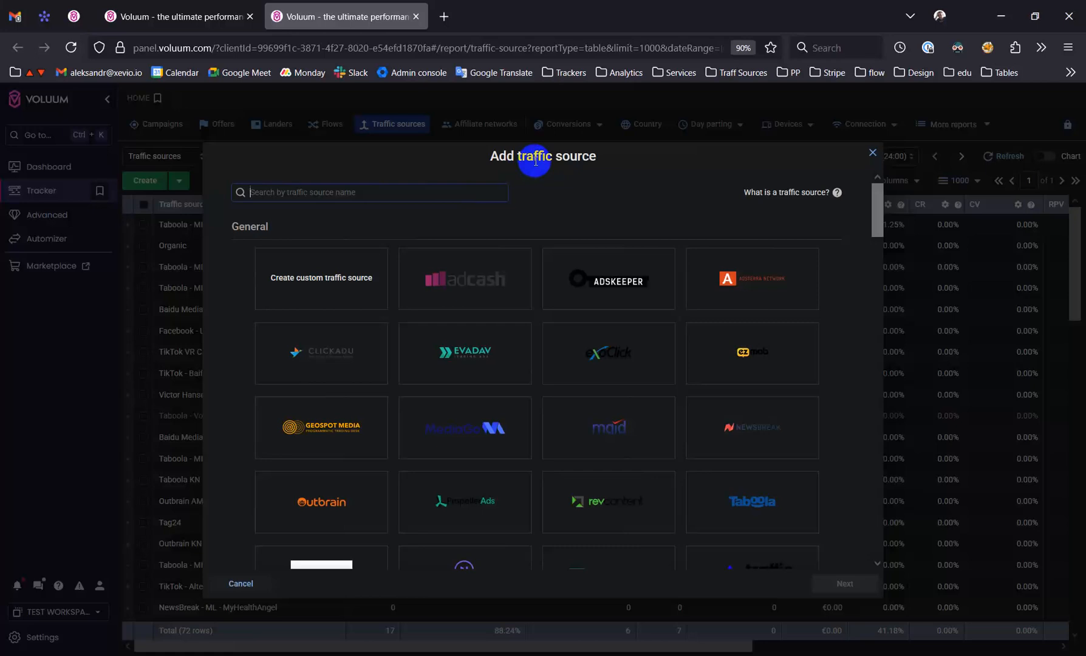
pyautogui.click(874, 154)
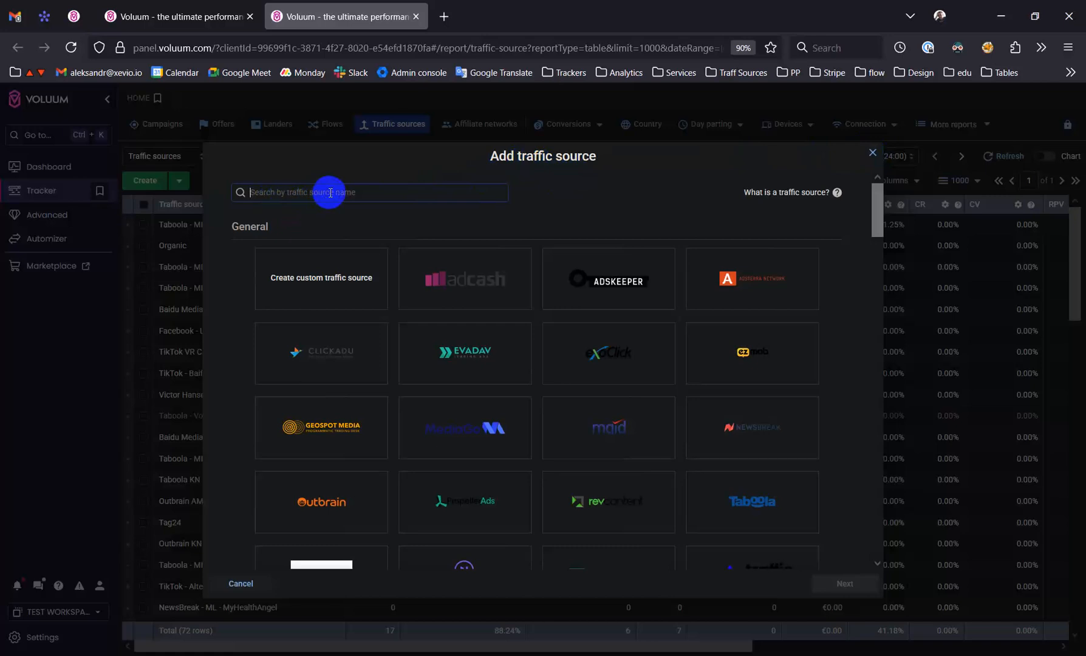
pyautogui.write('eф')
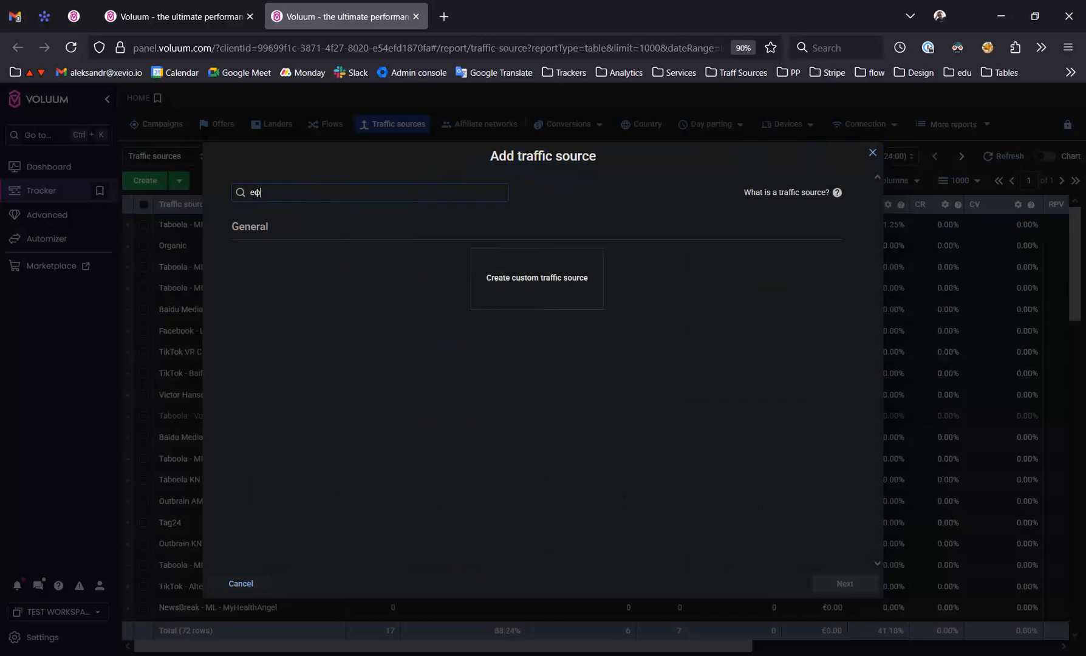
pyautogui.write('и')
pyautogui.press('BackSpace')
pyautogui.press('BackSpace')
pyautogui.press('BackSpace')
pyautogui.write('tab')
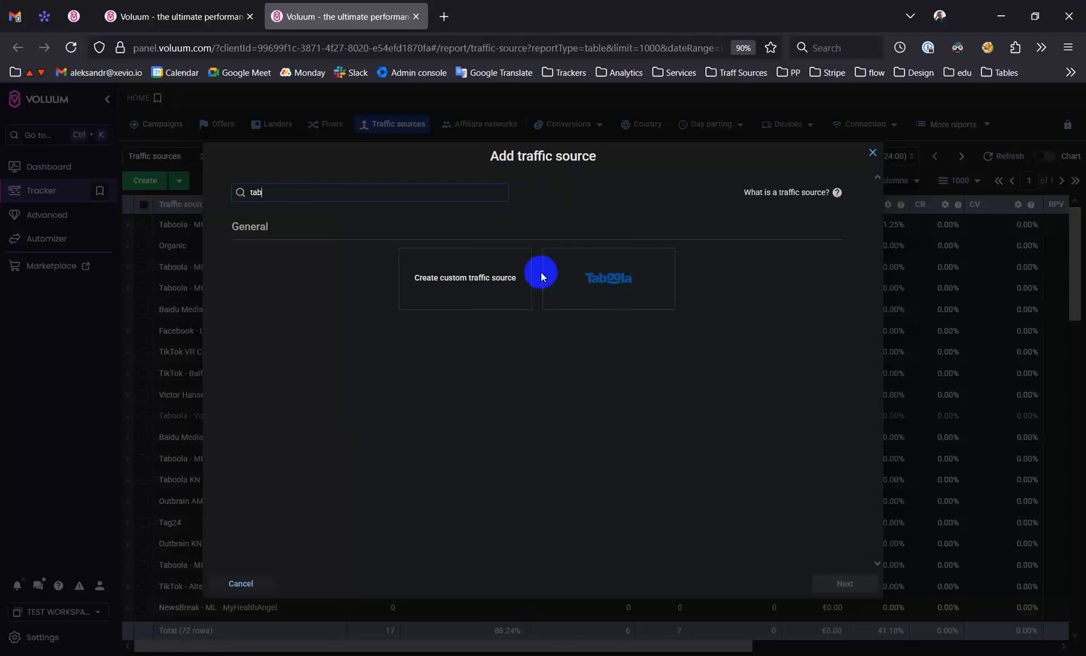
pyautogui.press('BackSpace')
pyautogui.press('BackSpace')
pyautogui.press('BackSpace')
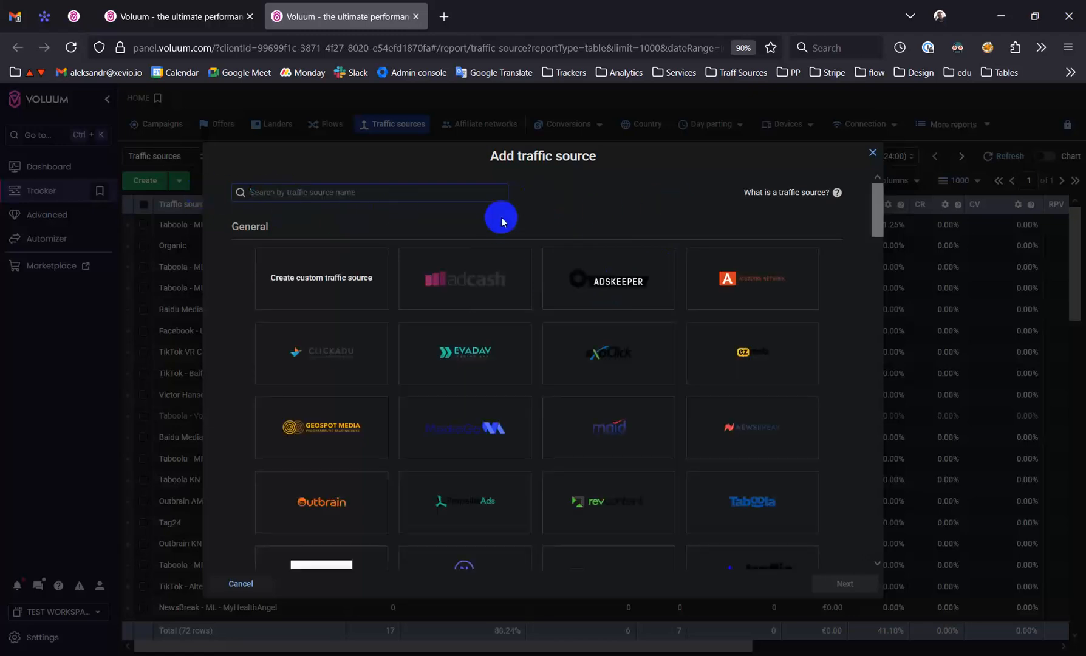
pyautogui.click(873, 153)
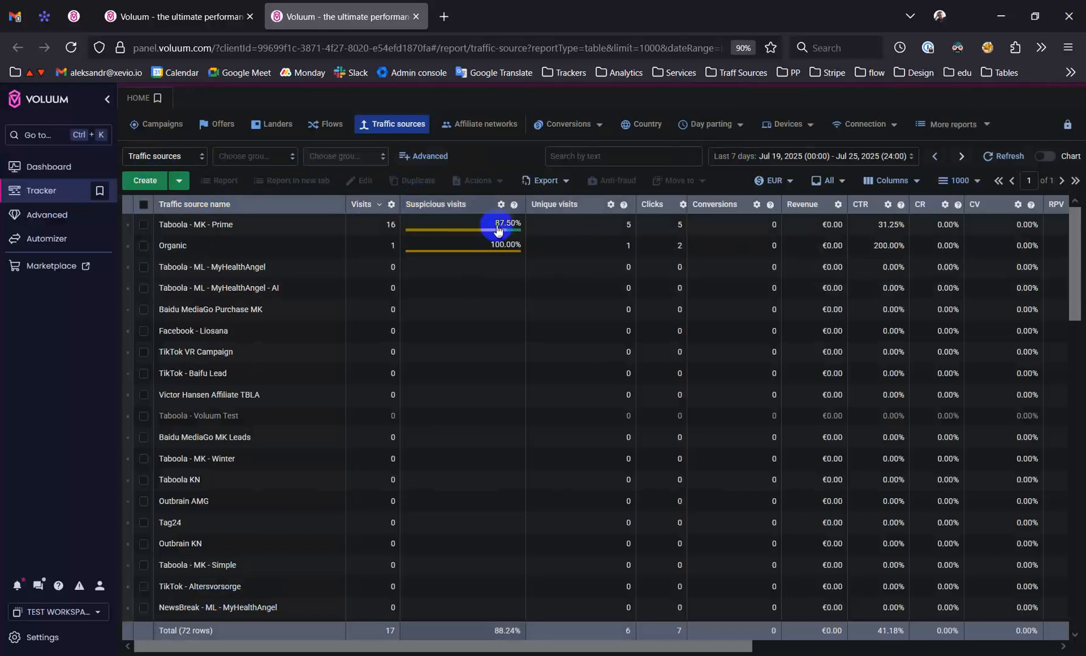
# Start a new traffic source from the Taboola template, found with the search "taboo", and proceed despite the duplicate
pyautogui.click(179, 186)
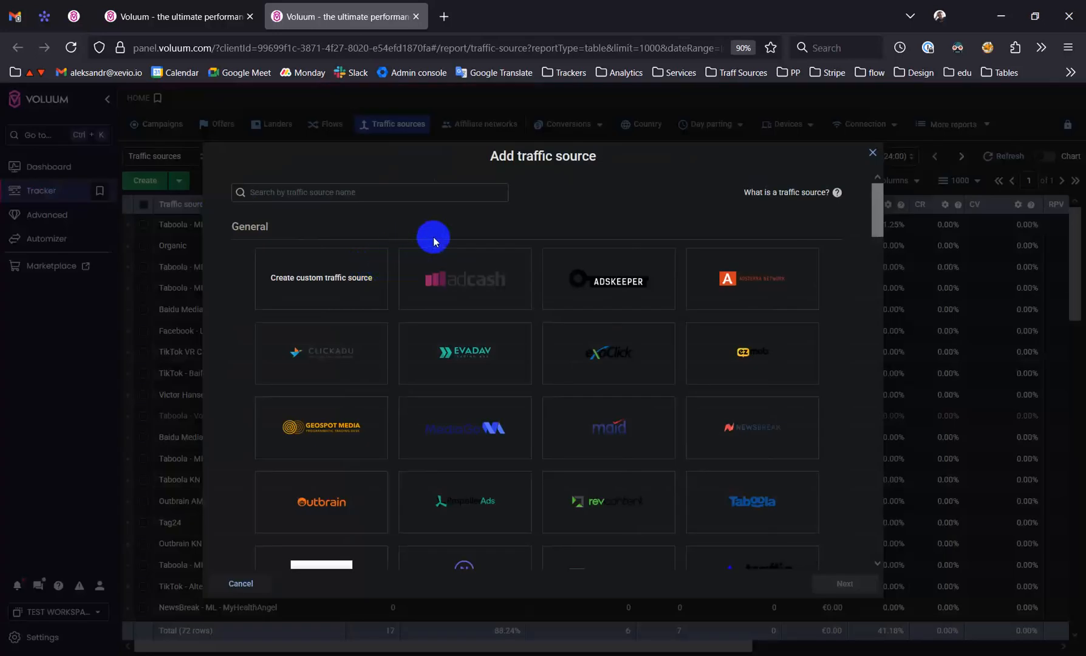
pyautogui.scroll(-3, 671, 353)
pyautogui.scroll(-10, 671, 354)
pyautogui.moveTo(875, 348); pyautogui.dragTo(834, 233)
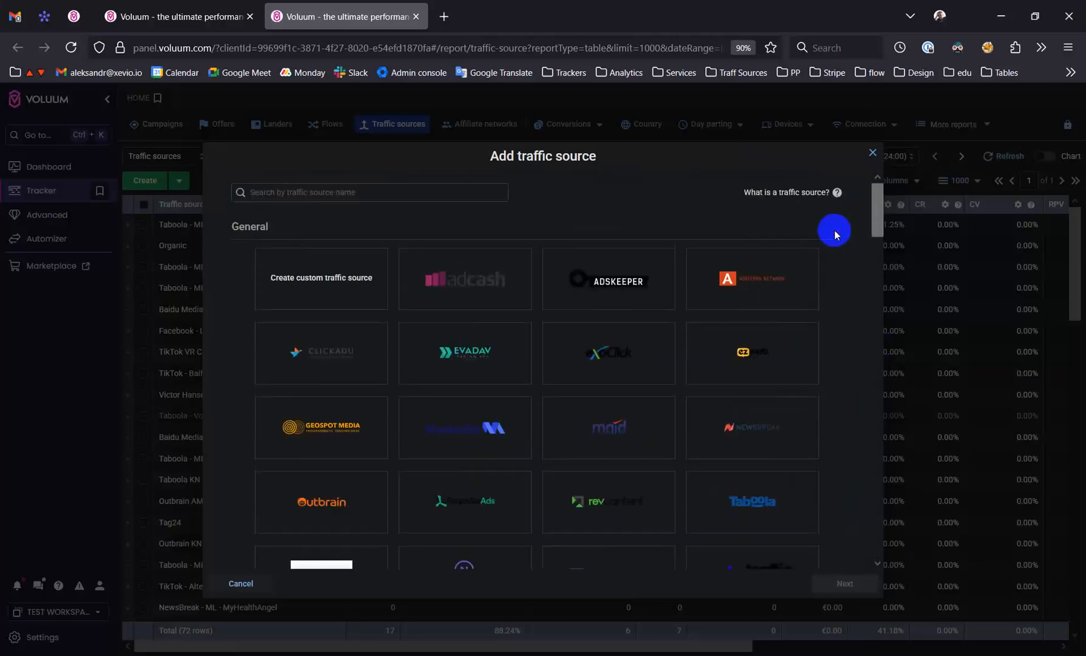
pyautogui.click(352, 190)
pyautogui.write('taboo')
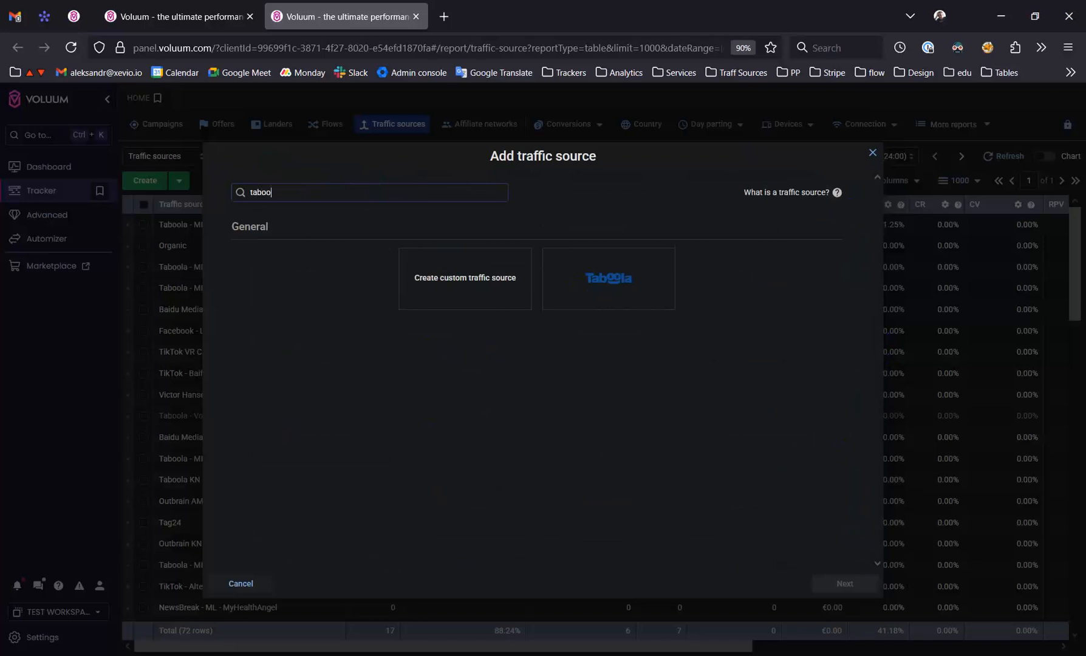
pyautogui.click(607, 283)
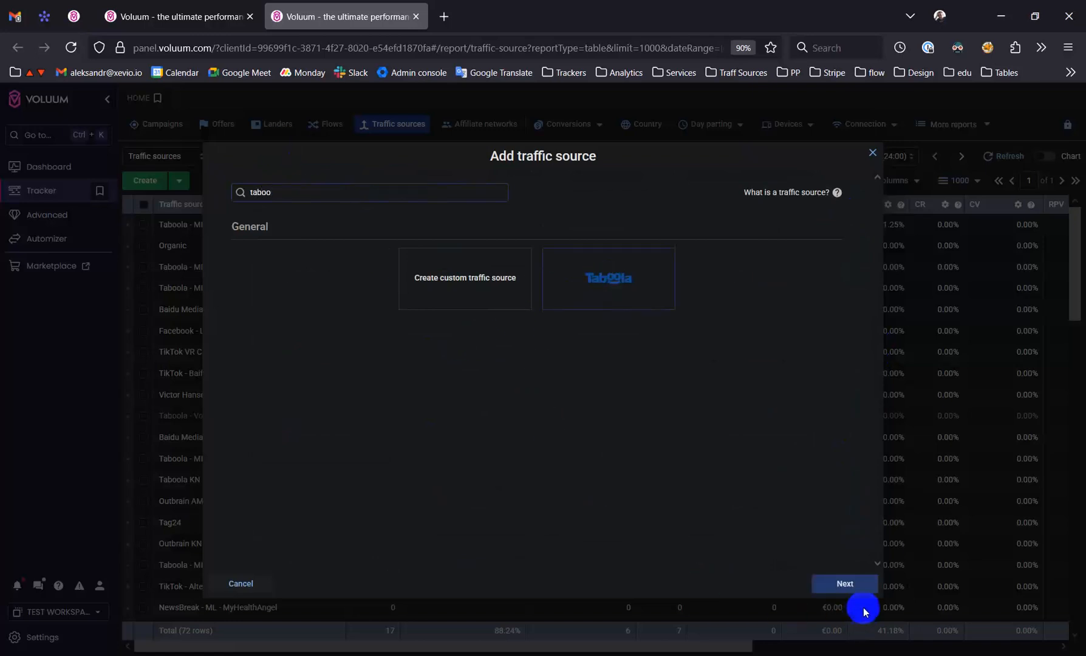
pyautogui.click(853, 587)
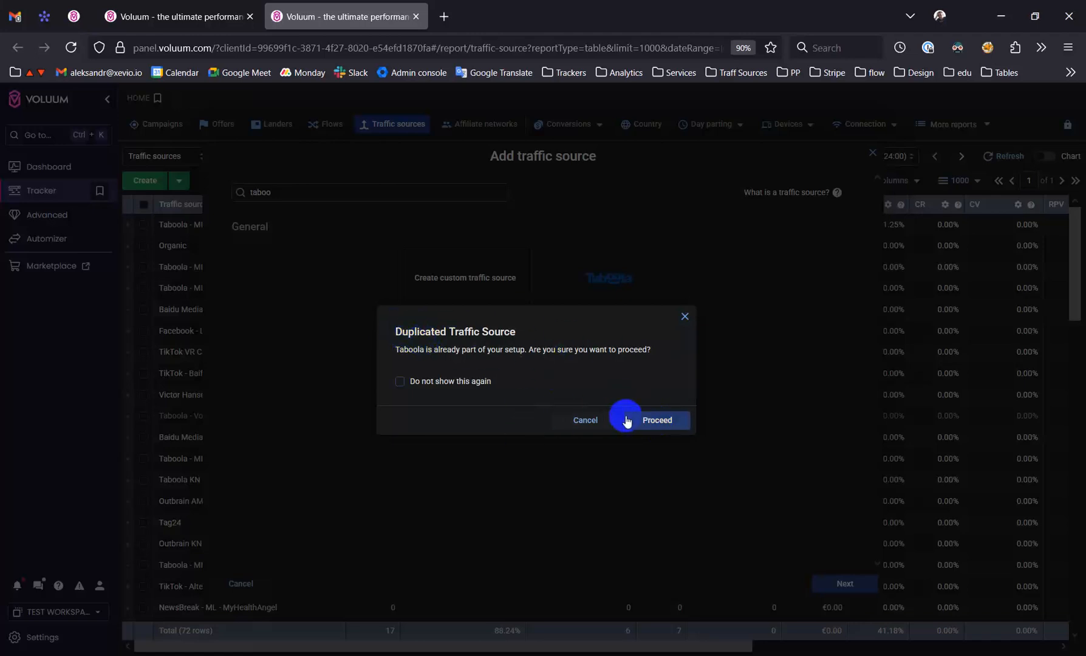
pyautogui.click(646, 425)
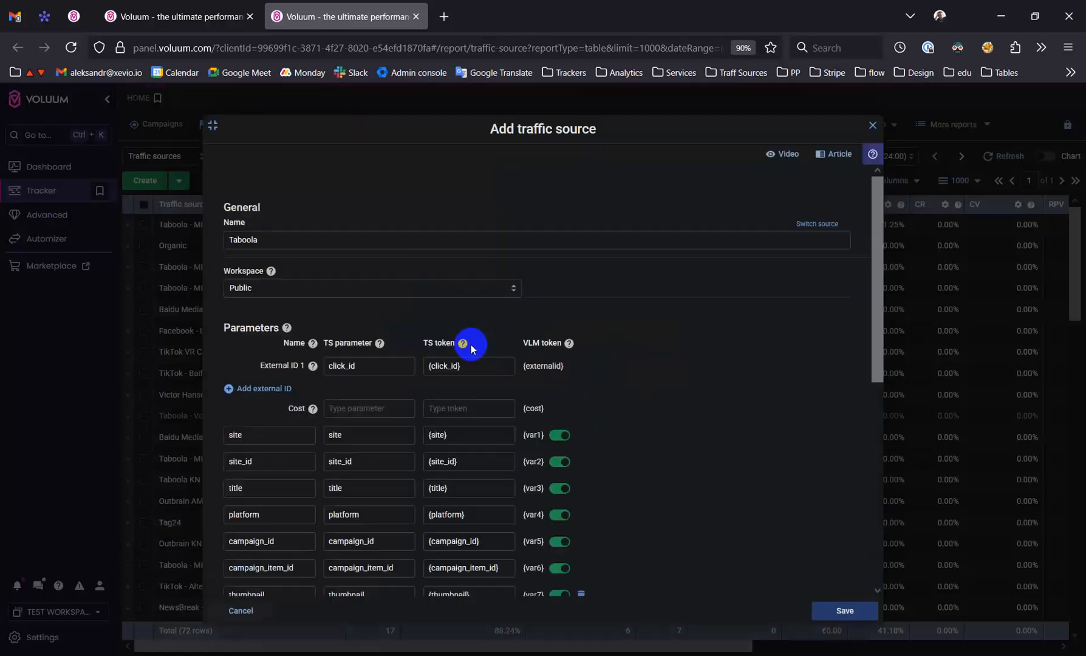
# Extend the new traffic source's name "Taboola" with "- test-" and the owner's first name
pyautogui.click(341, 240)
pyautogui.write('- test-alex')
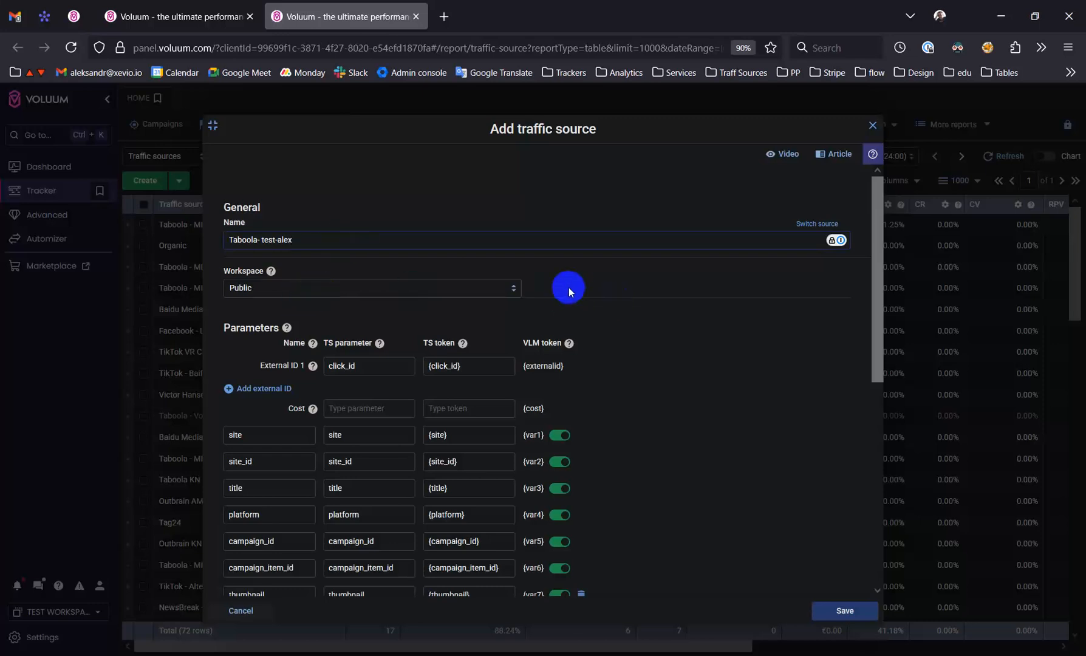
pyautogui.scroll(-3, 656, 280)
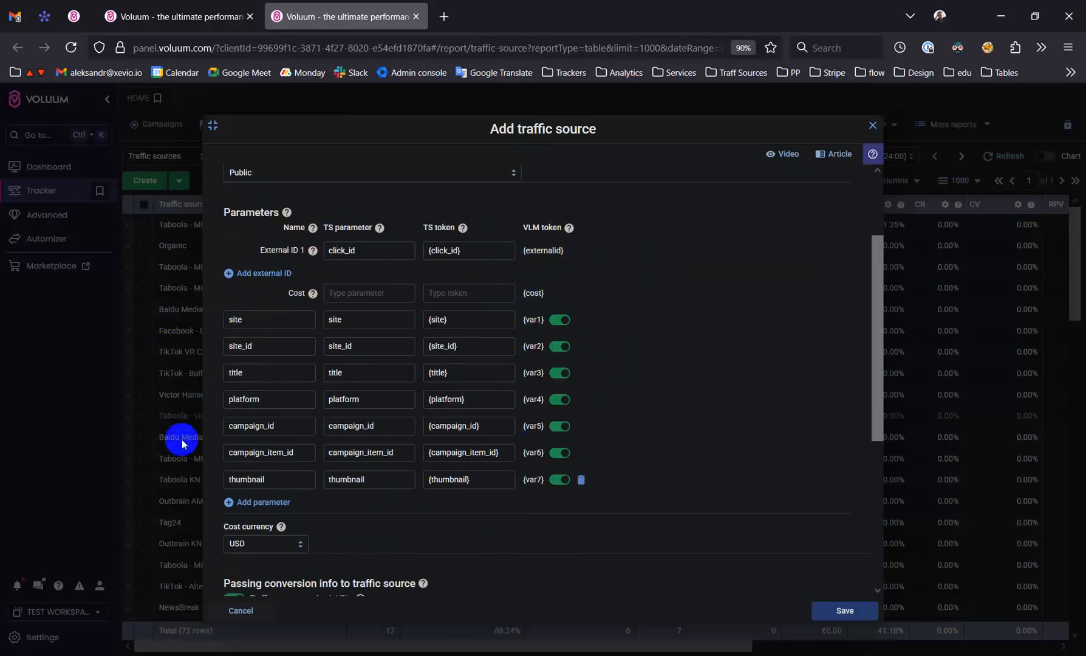
pyautogui.scroll(-1, 623, 456)
pyautogui.scroll(1, 628, 455)
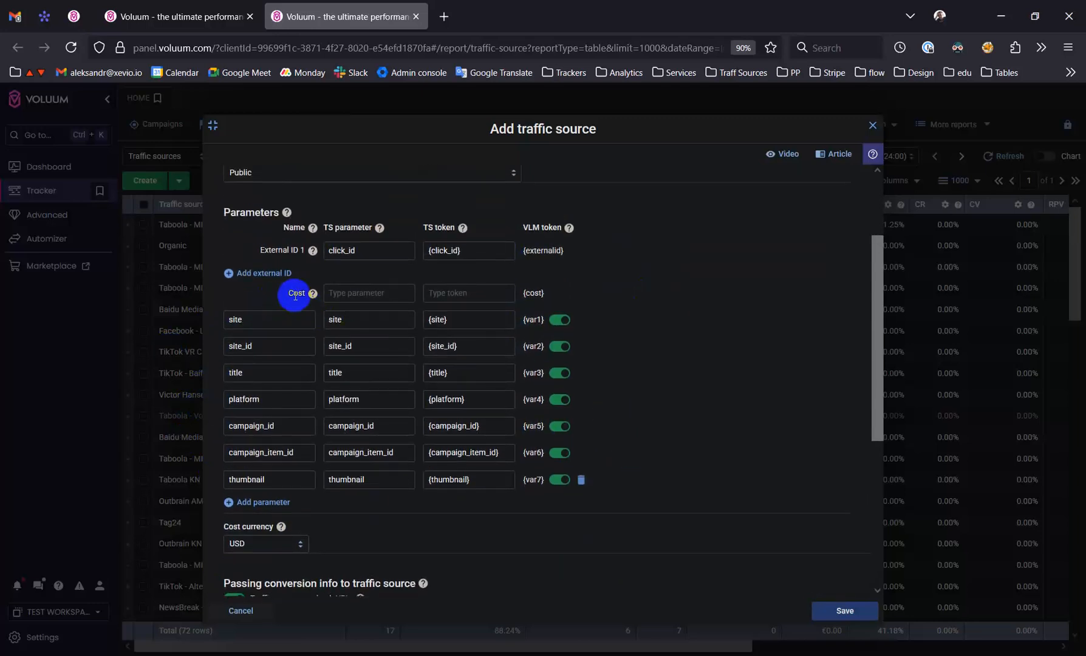
# Fill the Cost row with the TS token {cost} and the TS parameter cost
pyautogui.click(368, 293)
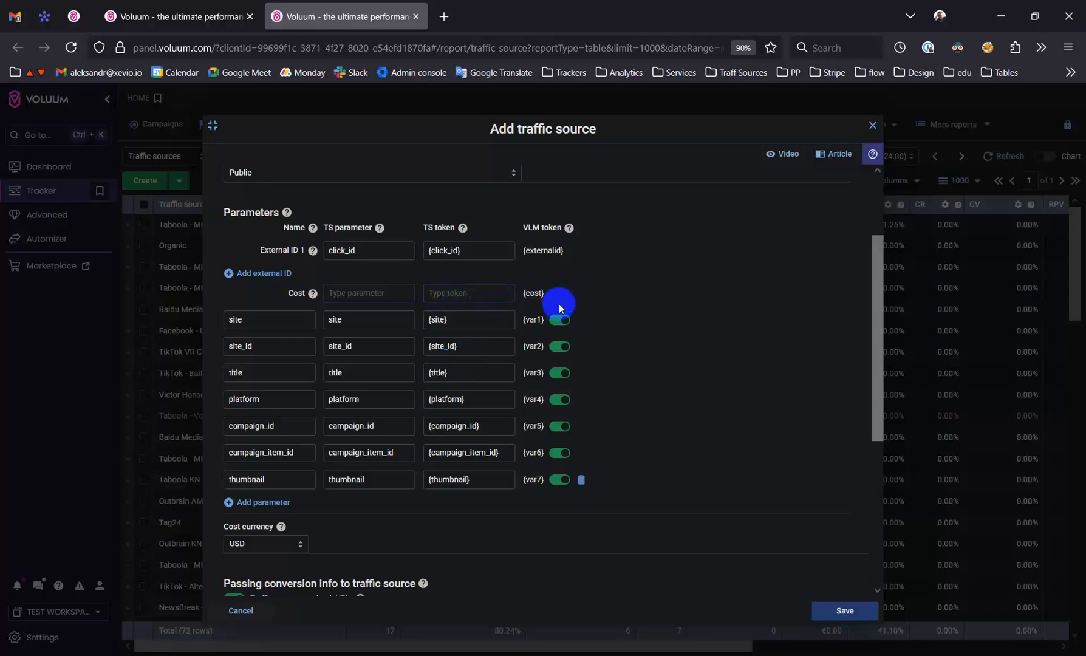
pyautogui.moveTo(521, 294); pyautogui.dragTo(569, 295)
pyautogui.hotkey('ctrl', 'c')
pyautogui.click(467, 298)
pyautogui.hotkey('ctrl', 'v')
pyautogui.press('BackSpace')
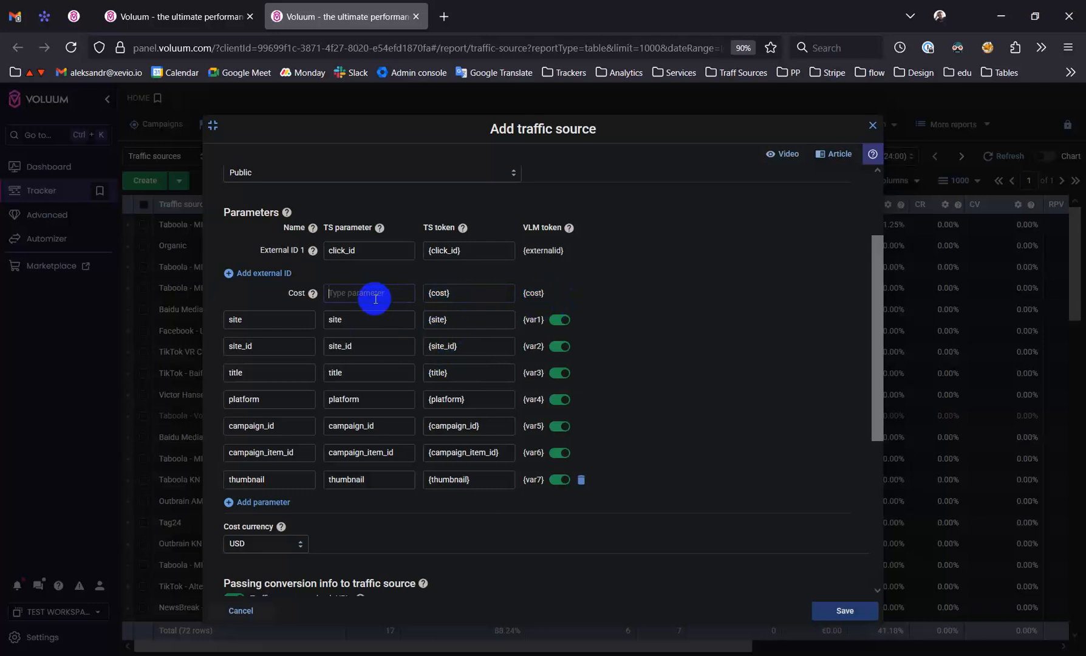
pyautogui.write('cost')
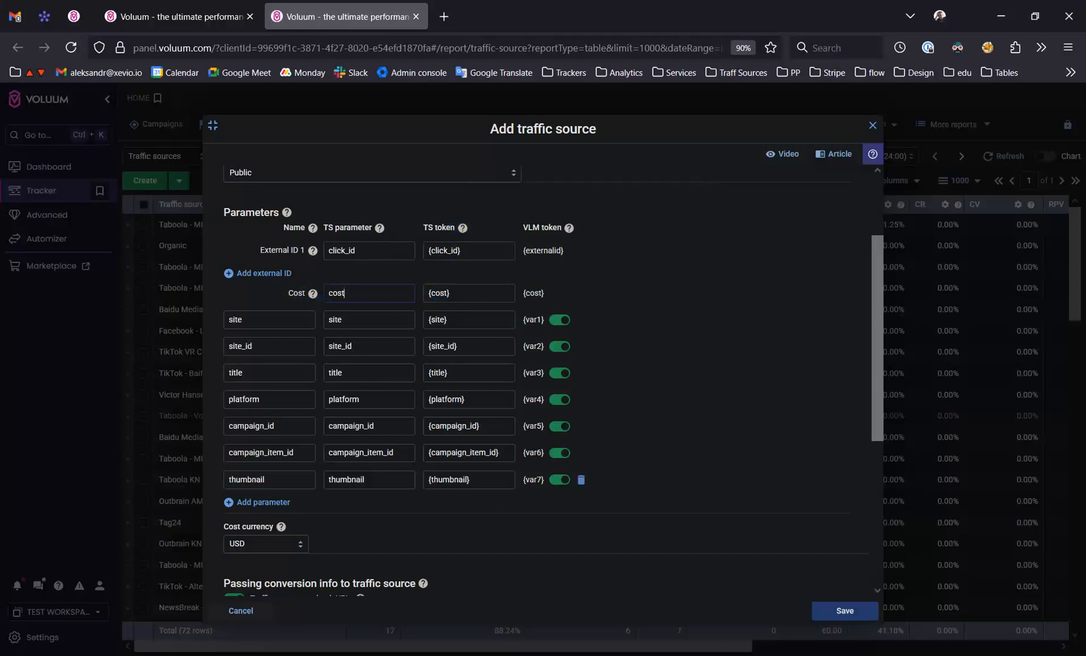
# Set the Cost row's TS token to {cpc} and its TS parameter to cpc, following Taboola's URL parameter documentation
pyautogui.doubleClick(437, 294)
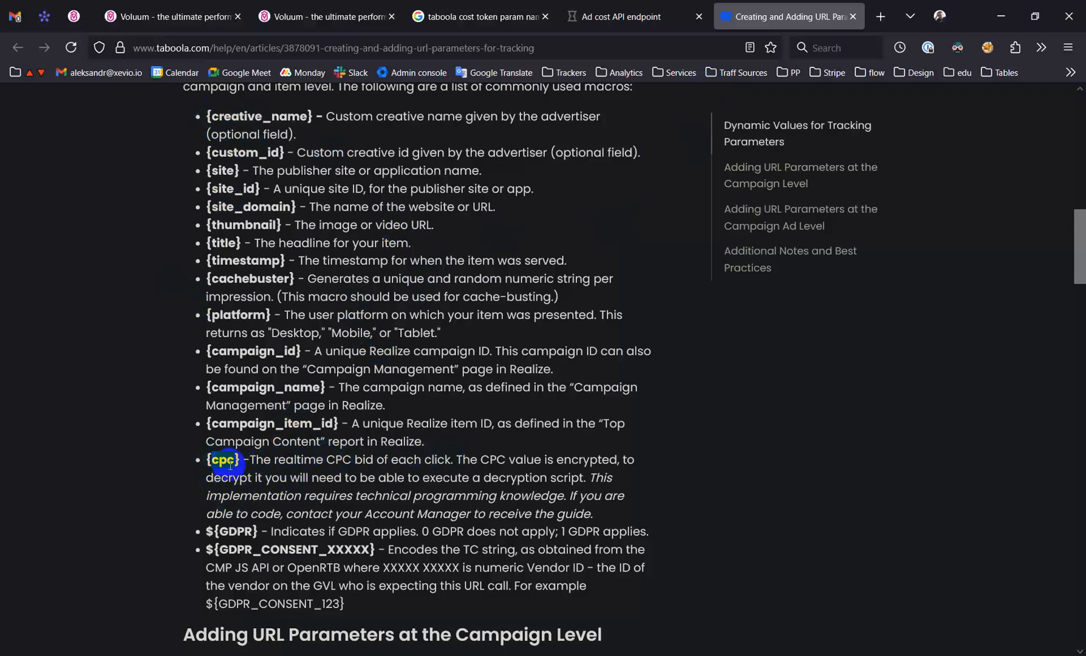
pyautogui.click(316, 15)
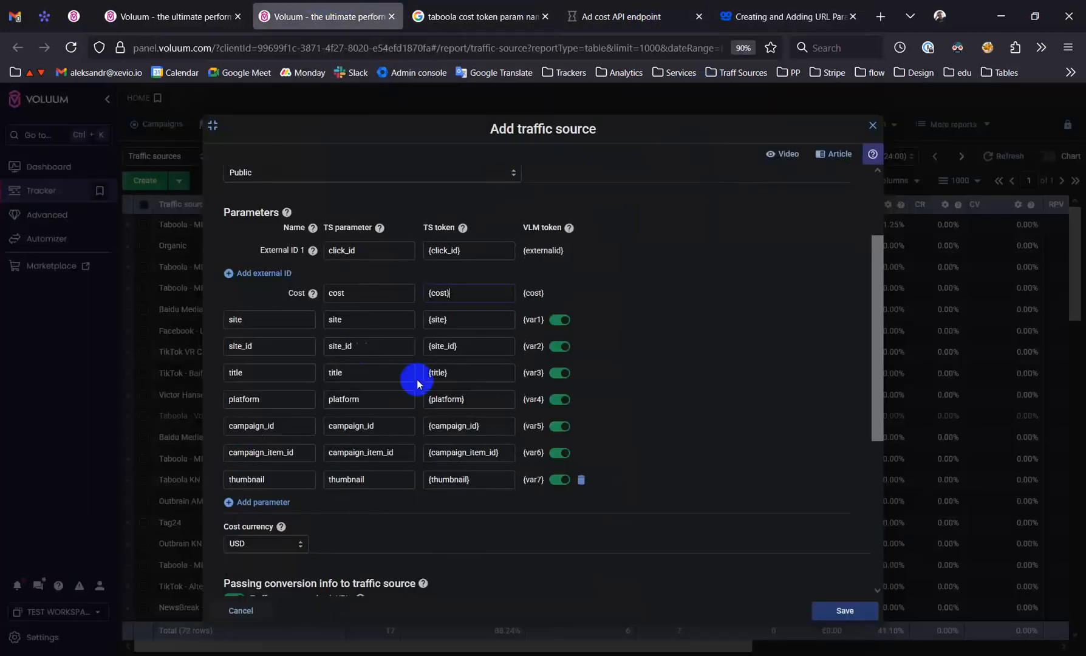
pyautogui.doubleClick(436, 293)
pyautogui.write('cpc')
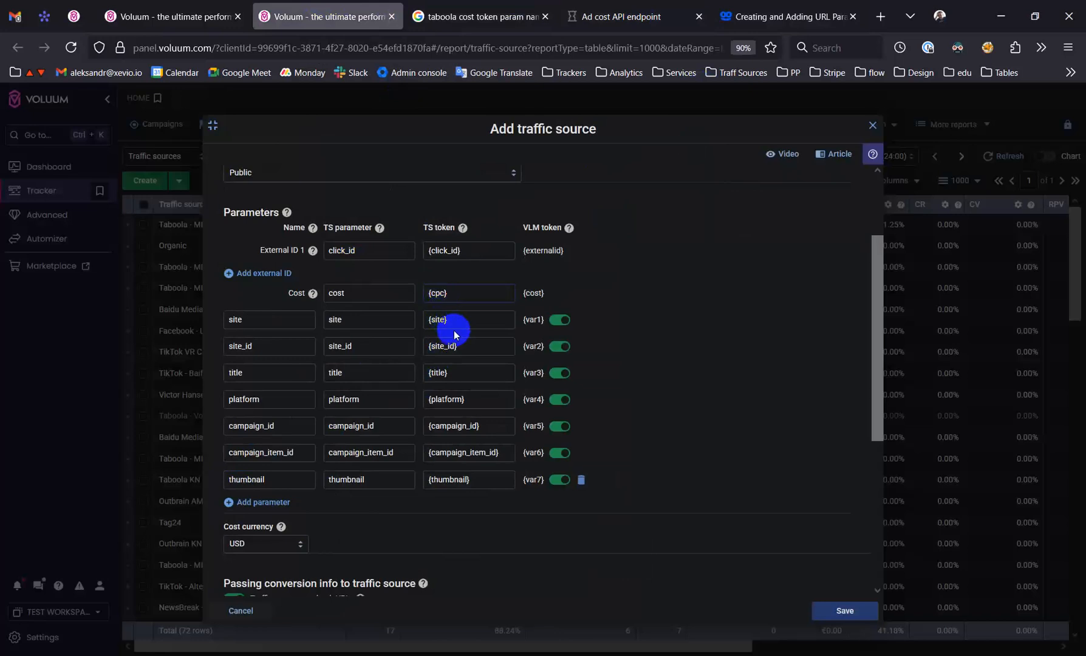
pyautogui.doubleClick(350, 298)
pyautogui.write('cpc')
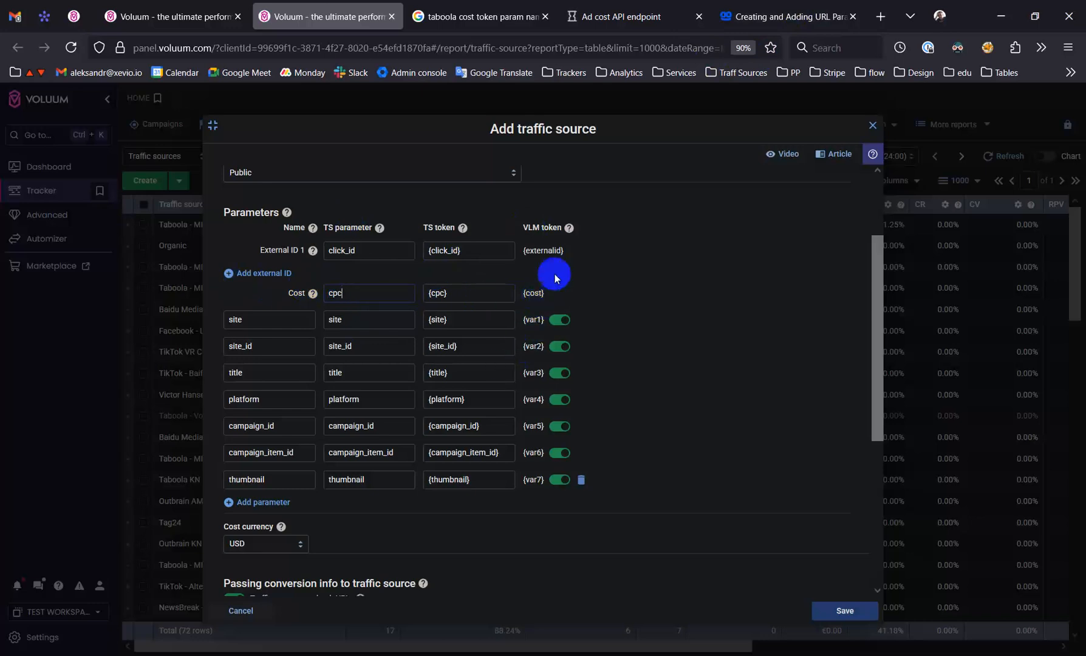
# Review the traffic source's postback URL and further tracking options, and save the new traffic source
pyautogui.scroll(-2, 620, 446)
pyautogui.scroll(-1, 619, 445)
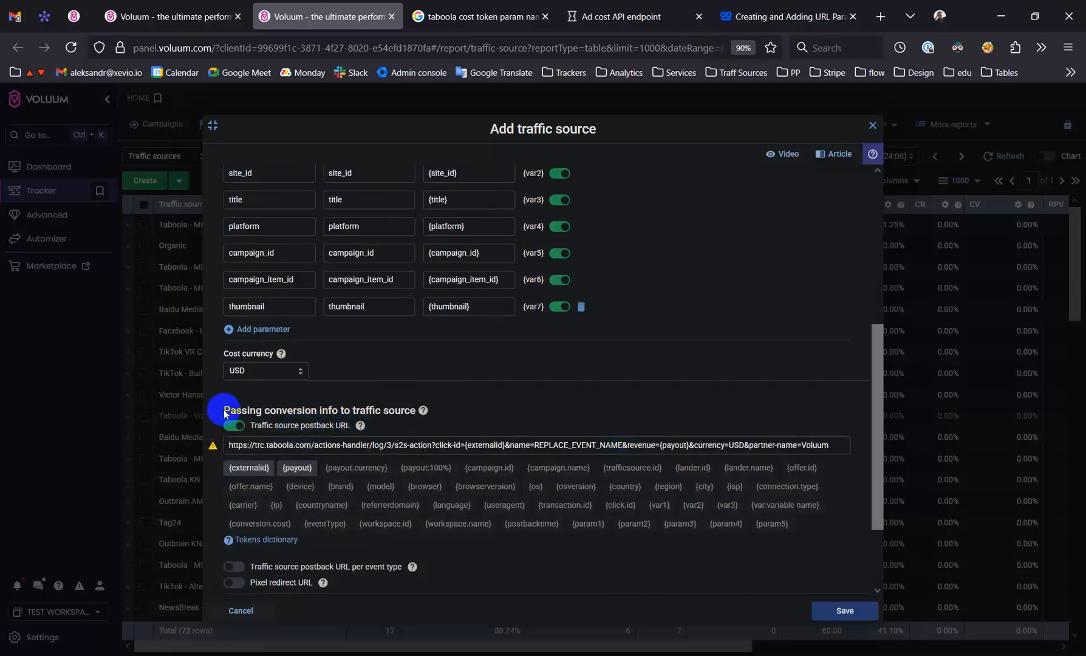
pyautogui.moveTo(223, 410); pyautogui.dragTo(350, 412)
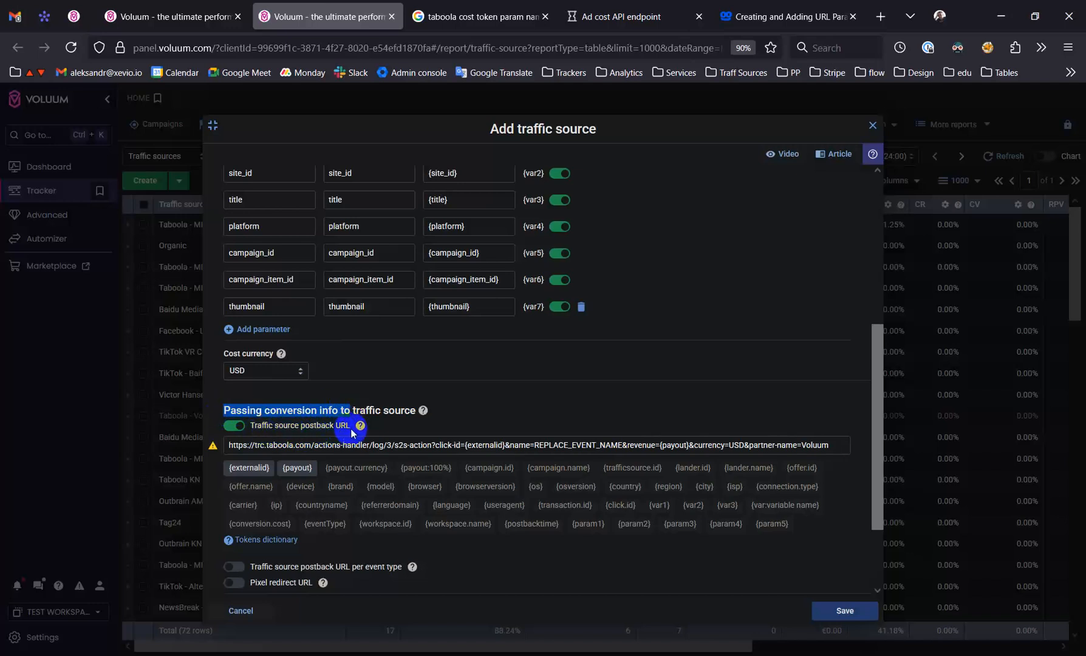
pyautogui.moveTo(425, 411)
pyautogui.scroll(-1, 429, 413)
pyautogui.scroll(-3, 429, 413)
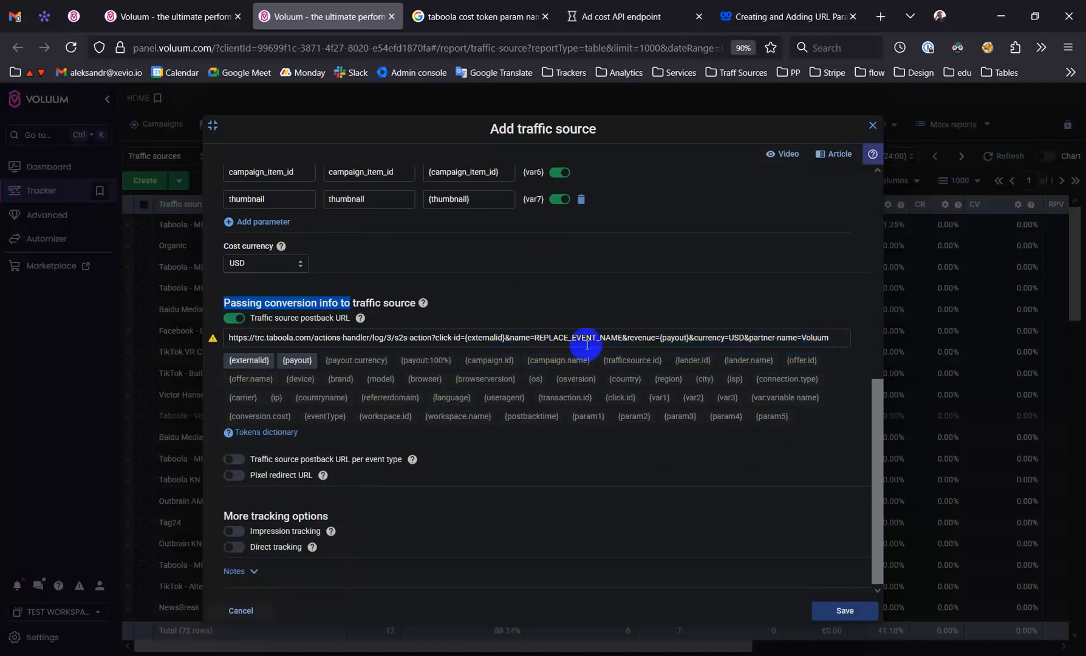
pyautogui.click(479, 337)
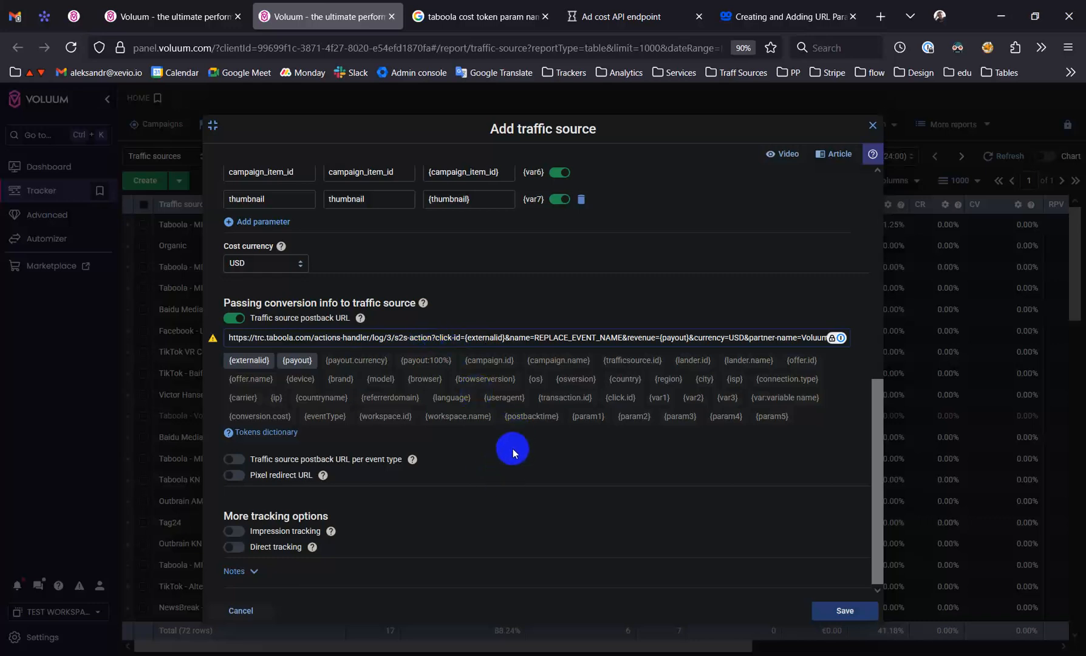
pyautogui.scroll(1, 519, 447)
pyautogui.scroll(-1, 521, 449)
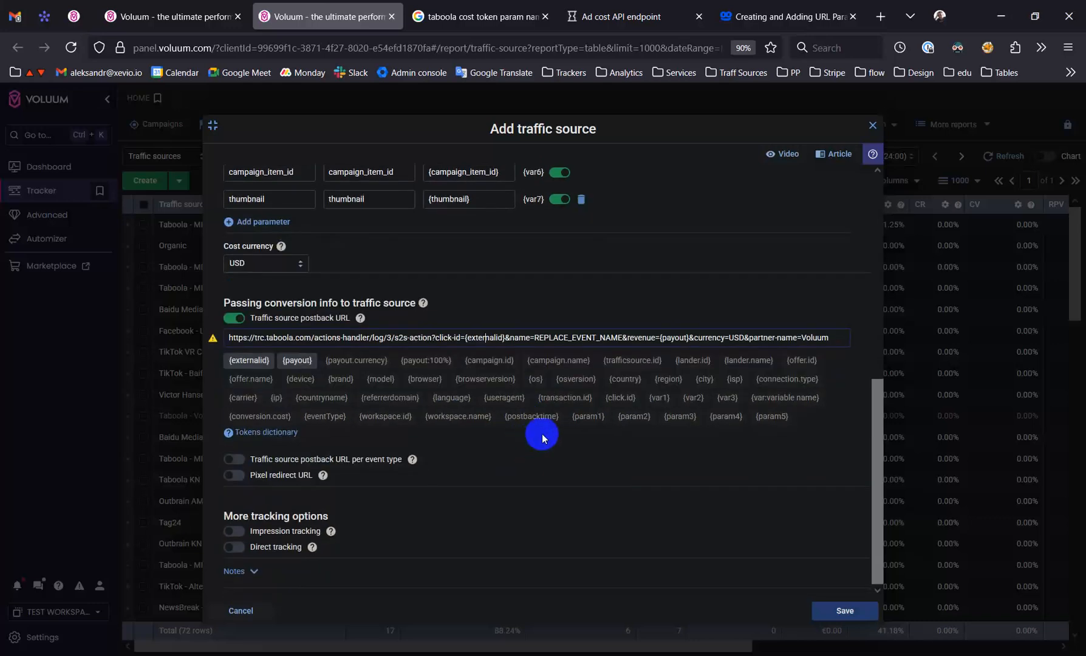
pyautogui.scroll(7, 542, 437)
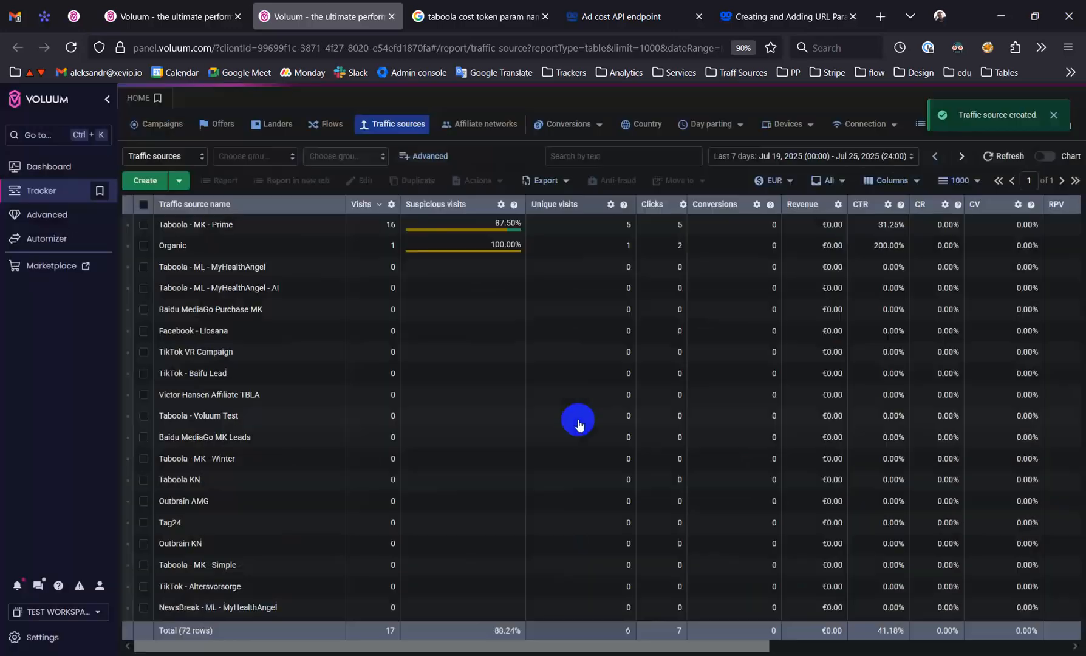
# Filter the traffic sources by "test" and select the newly created Taboola test source
pyautogui.click(623, 156)
pyautogui.write('test')
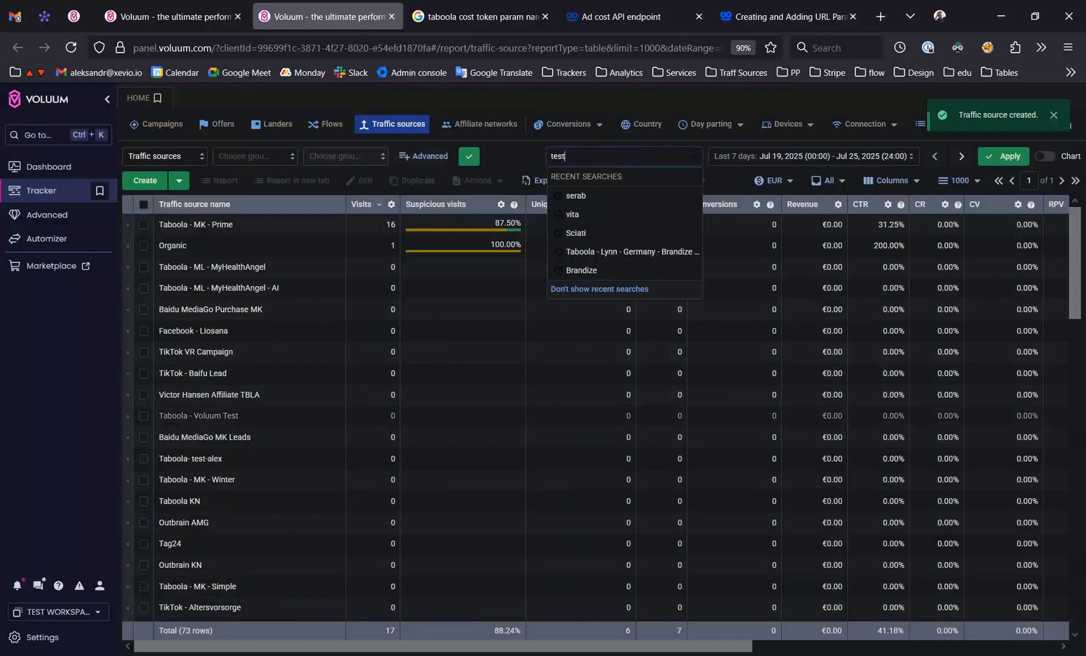
pyautogui.press('Return')
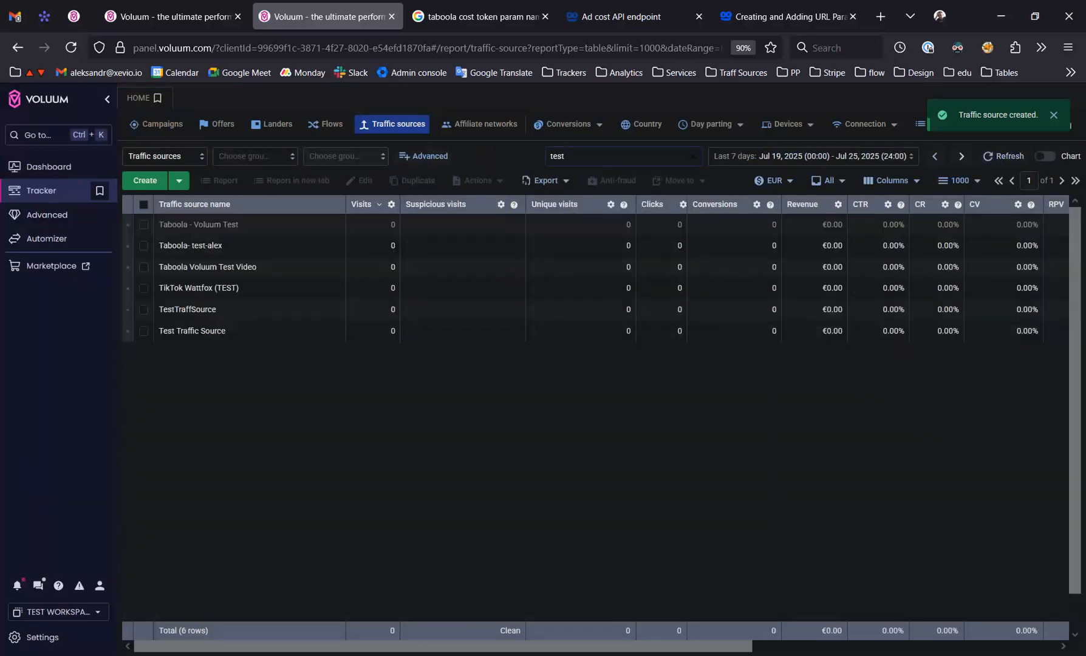
pyautogui.click(213, 245)
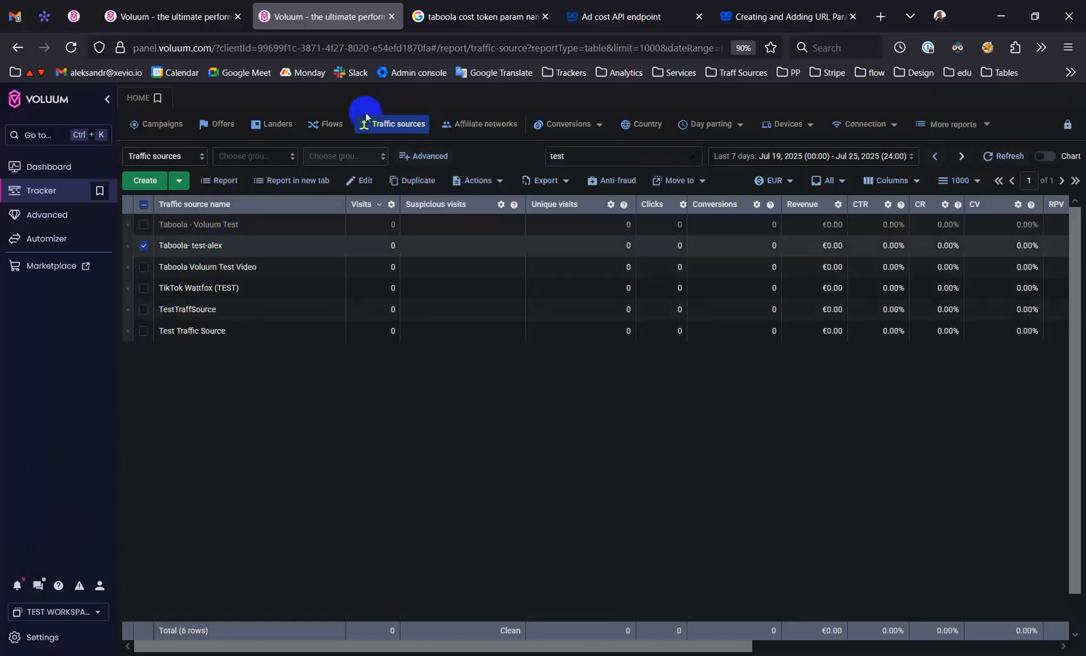
# Open the offers list in a new tab, and assign the Taboola test traffic source to TEST WORKSPACE and save it
pyautogui.rightClick(216, 124)
pyautogui.click(243, 138)
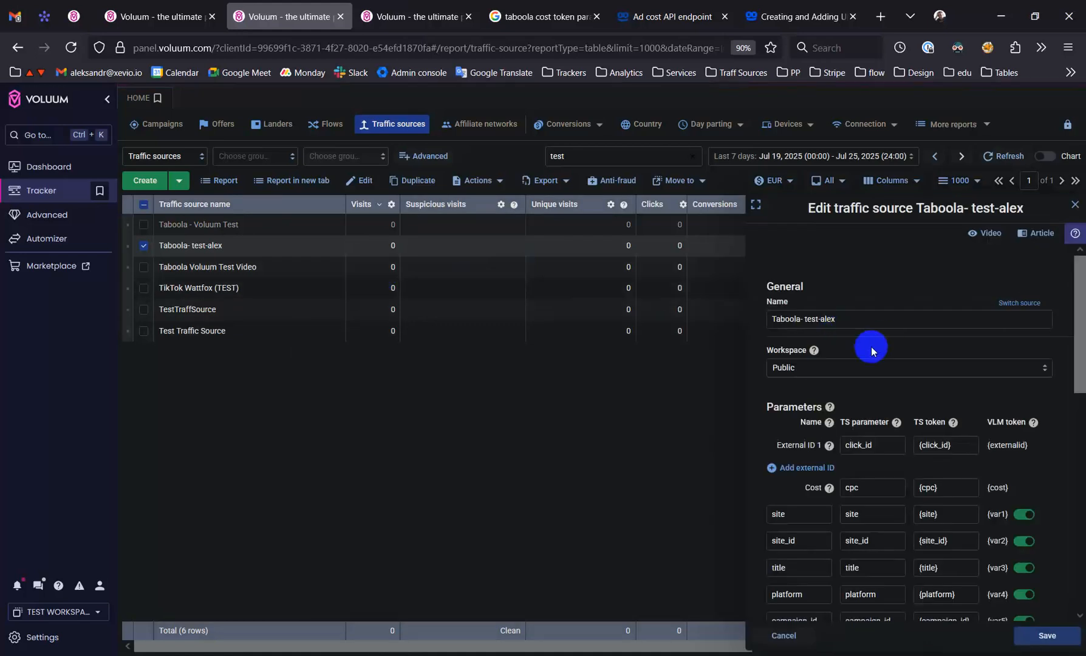
pyautogui.click(858, 373)
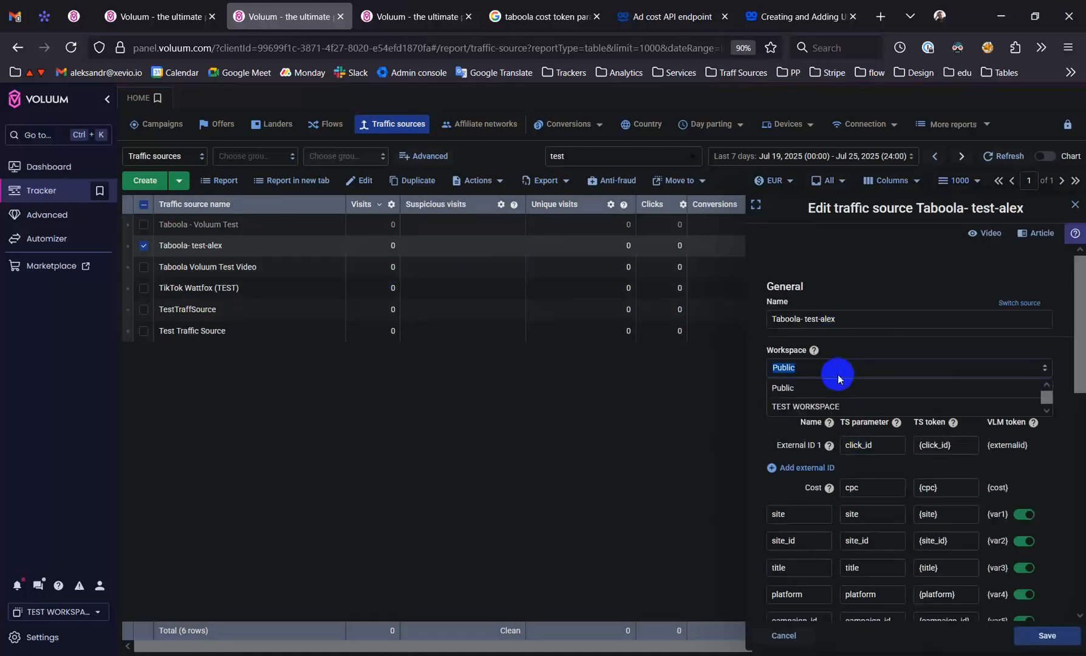
pyautogui.click(820, 408)
pyautogui.click(1047, 635)
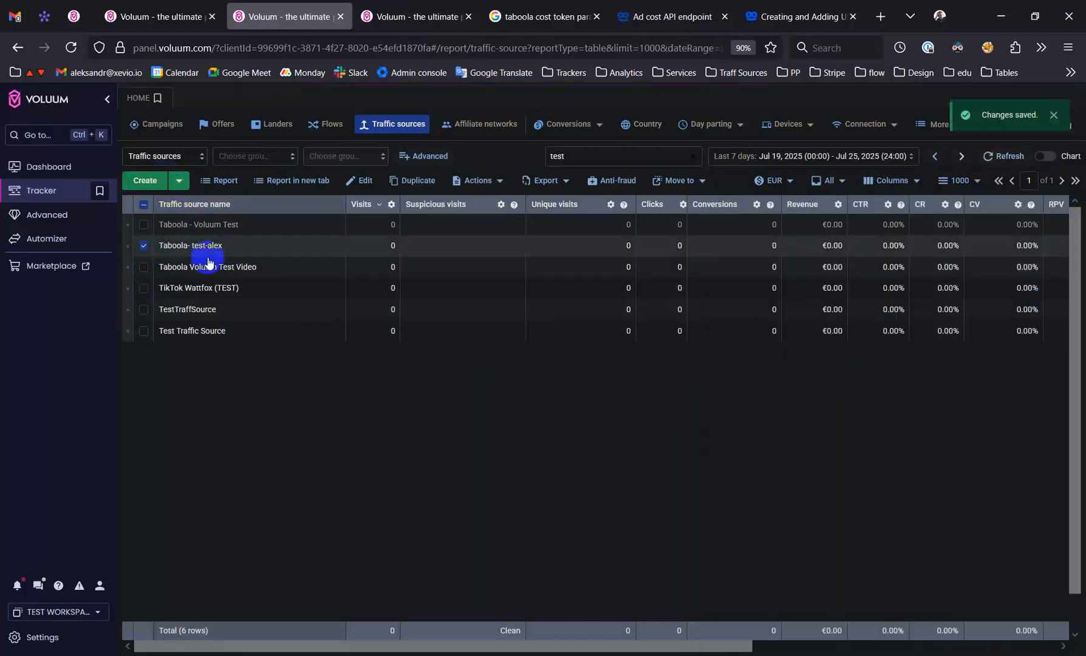
# Create a new offer in TEST WORKSPACE, naming it "Global - test offer" followed by the creator's short name
pyautogui.click(413, 7)
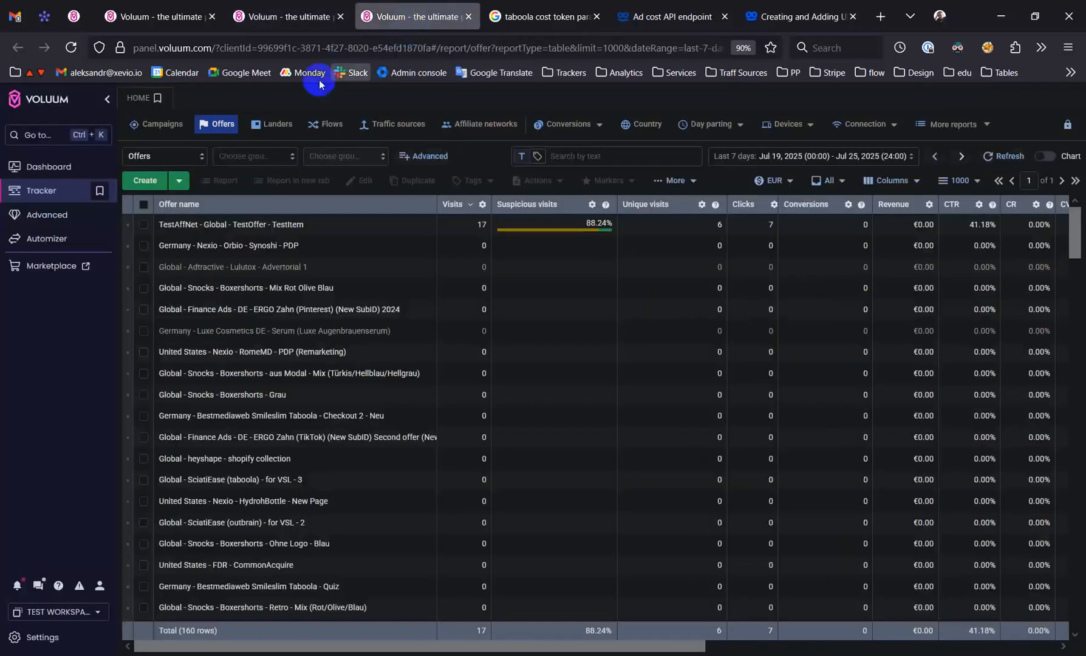
pyautogui.click(146, 181)
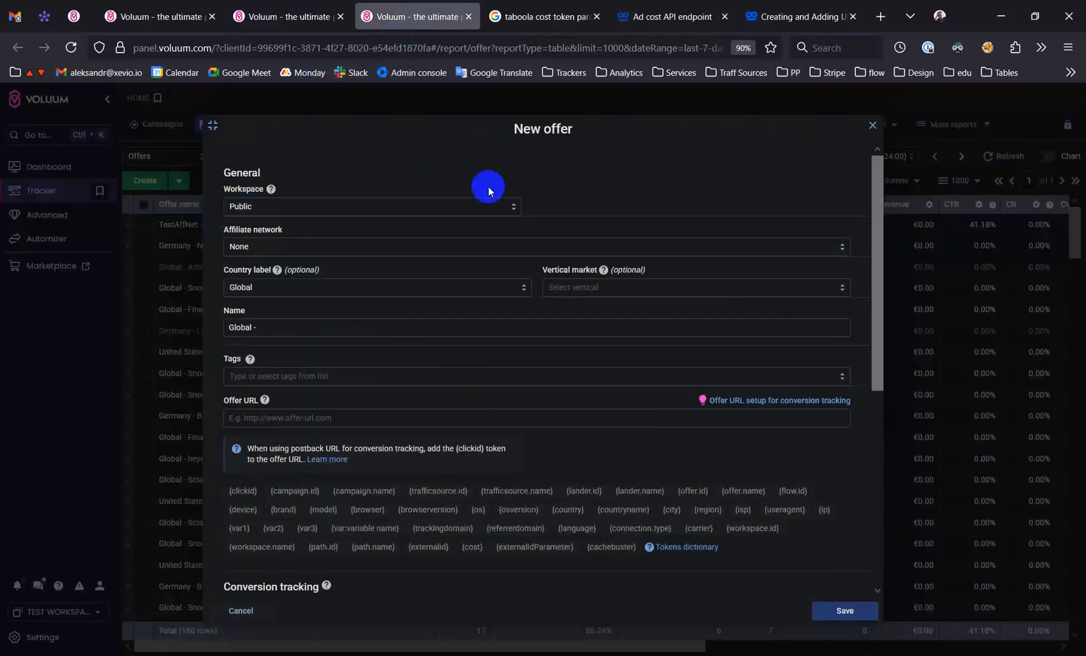
pyautogui.click(311, 207)
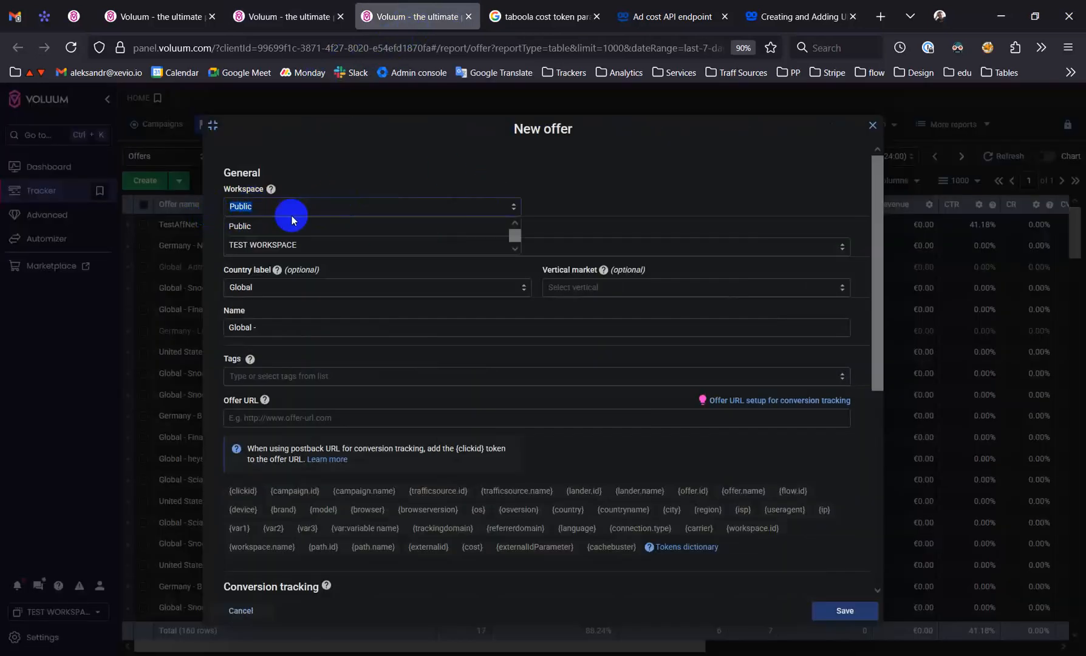
pyautogui.click(263, 243)
pyautogui.click(336, 328)
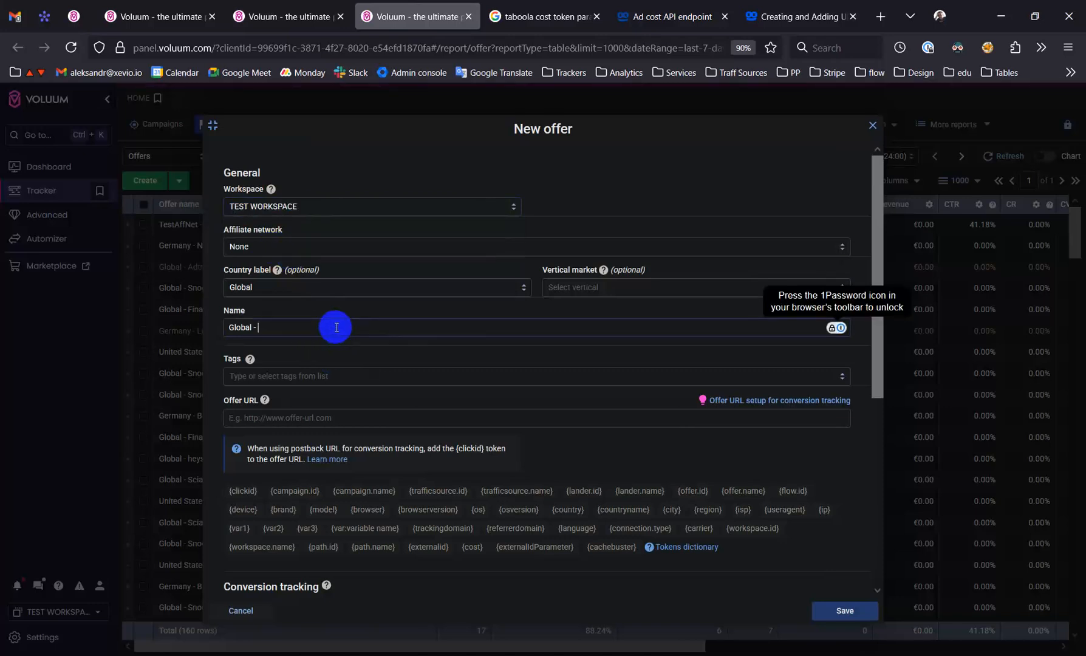
pyautogui.write('test offer - alexk')
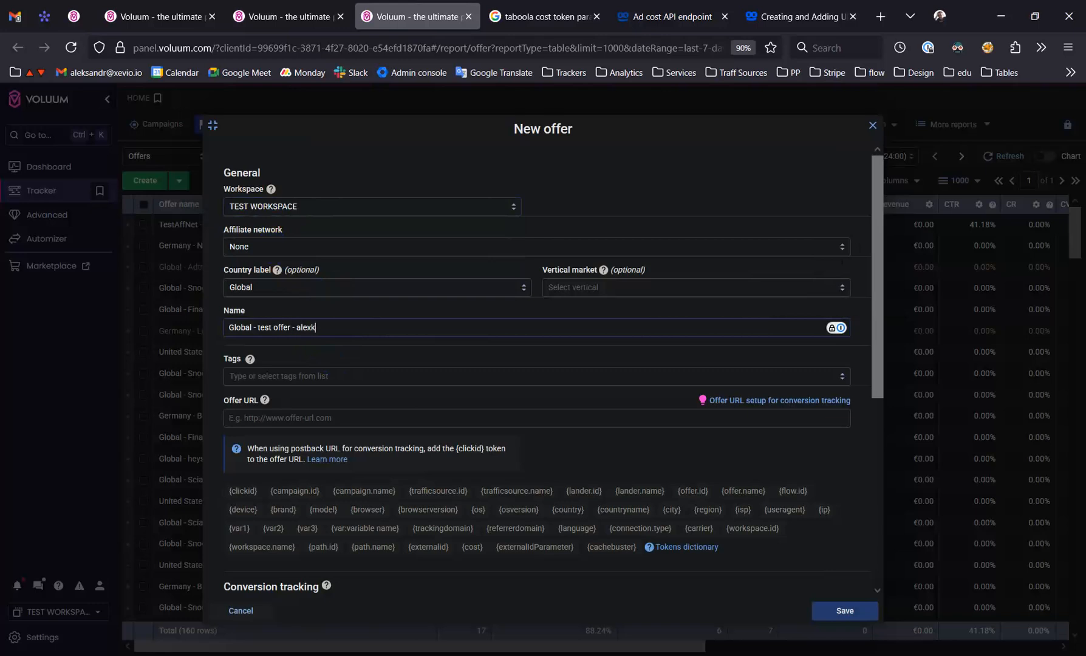
pyautogui.scroll(-1, 420, 381)
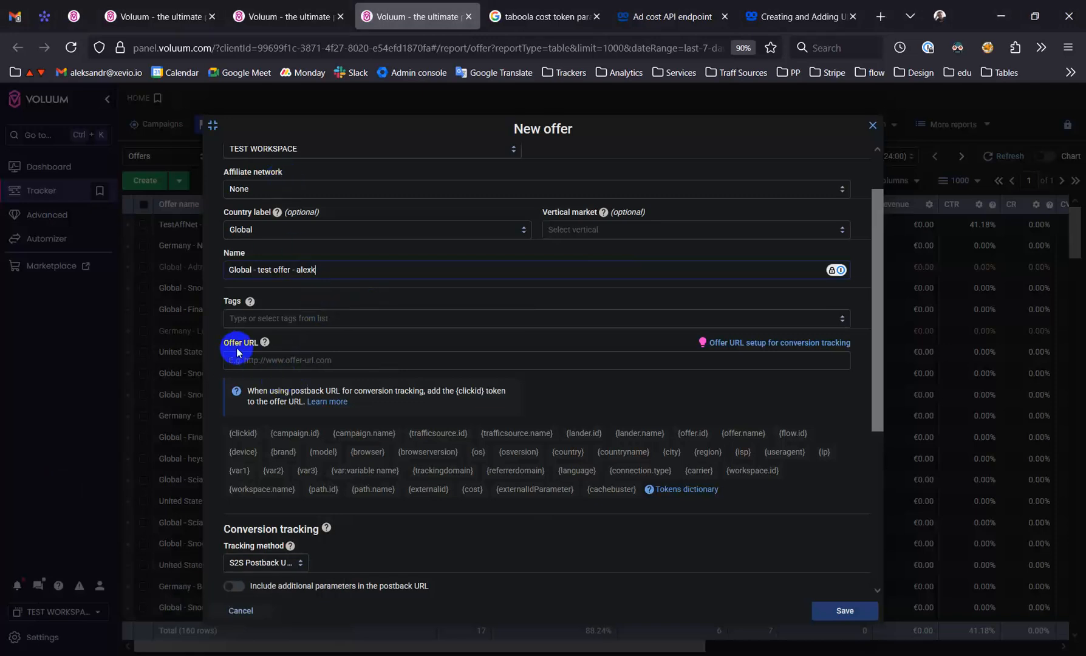
pyautogui.moveTo(221, 347); pyautogui.dragTo(249, 344)
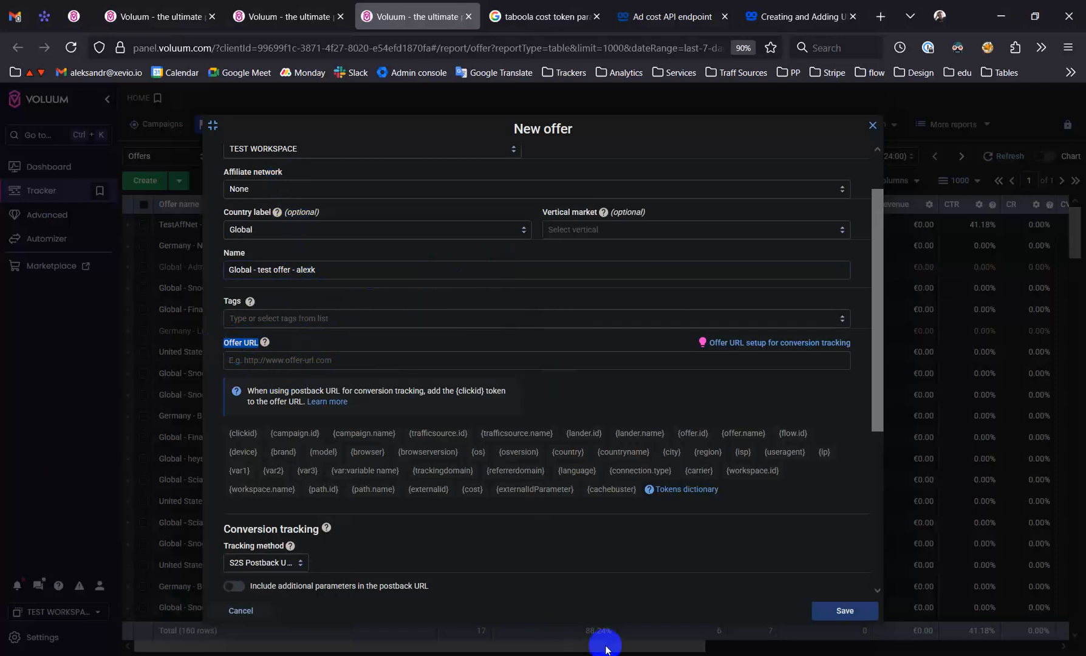
pyautogui.moveTo(608, 651)
pyautogui.click(595, 625)
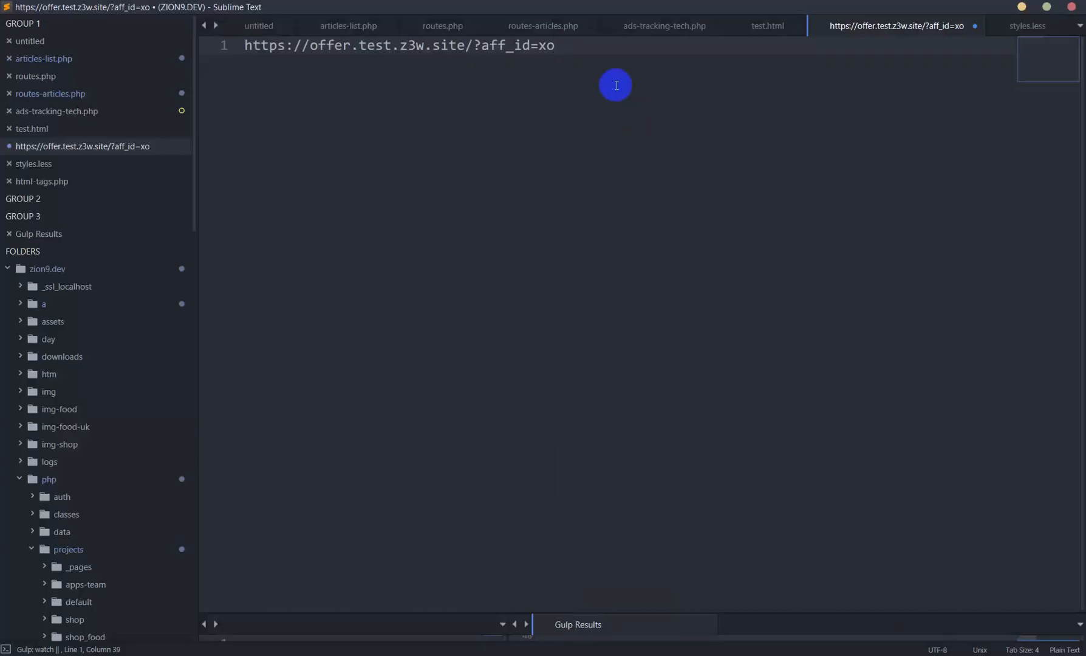
pyautogui.moveTo(587, 46); pyautogui.dragTo(229, 56)
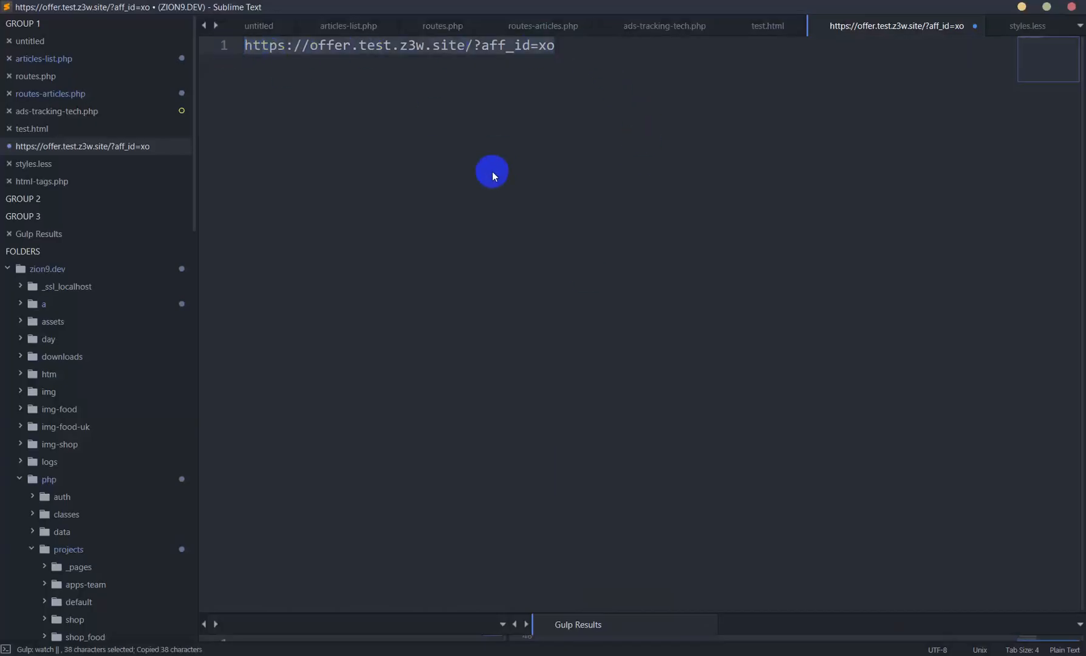
pyautogui.hotkey('alt', 'Tab')
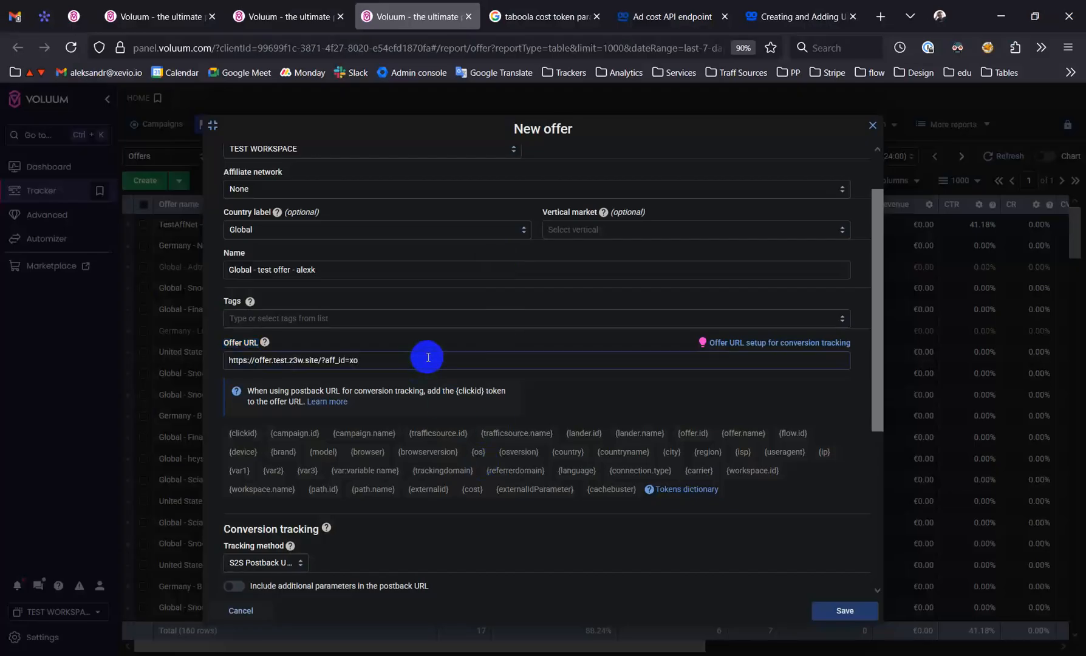
# Review the offer's conversion tracking method, payout and cap settings, keeping S2S Postback URL, and save the new offer
pyautogui.scroll(-2, 456, 332)
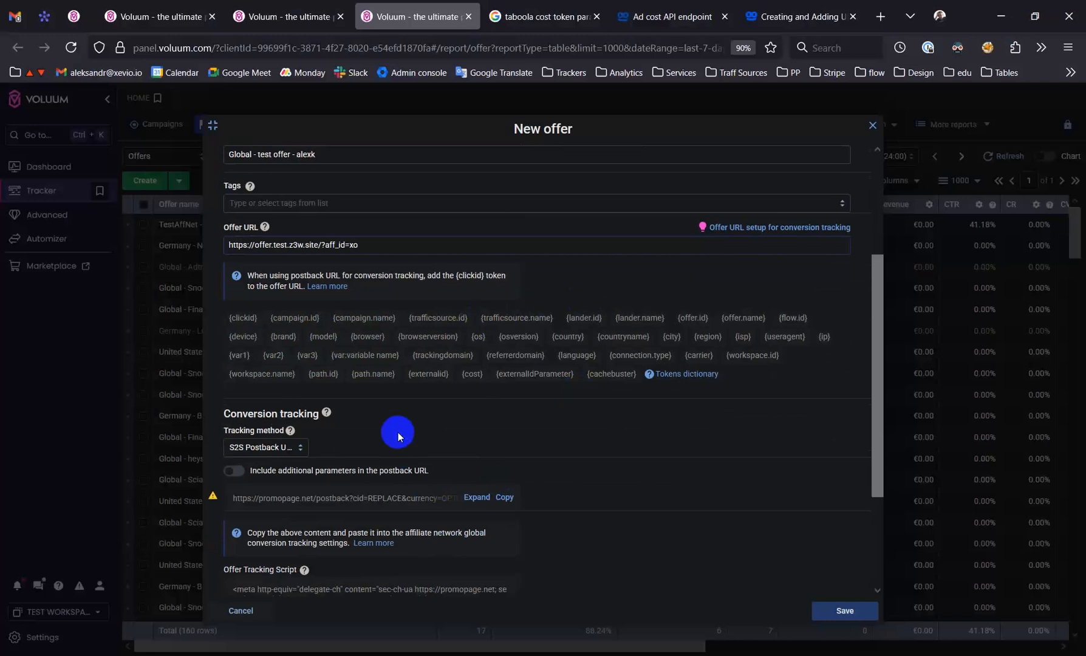
pyautogui.scroll(-1, 398, 432)
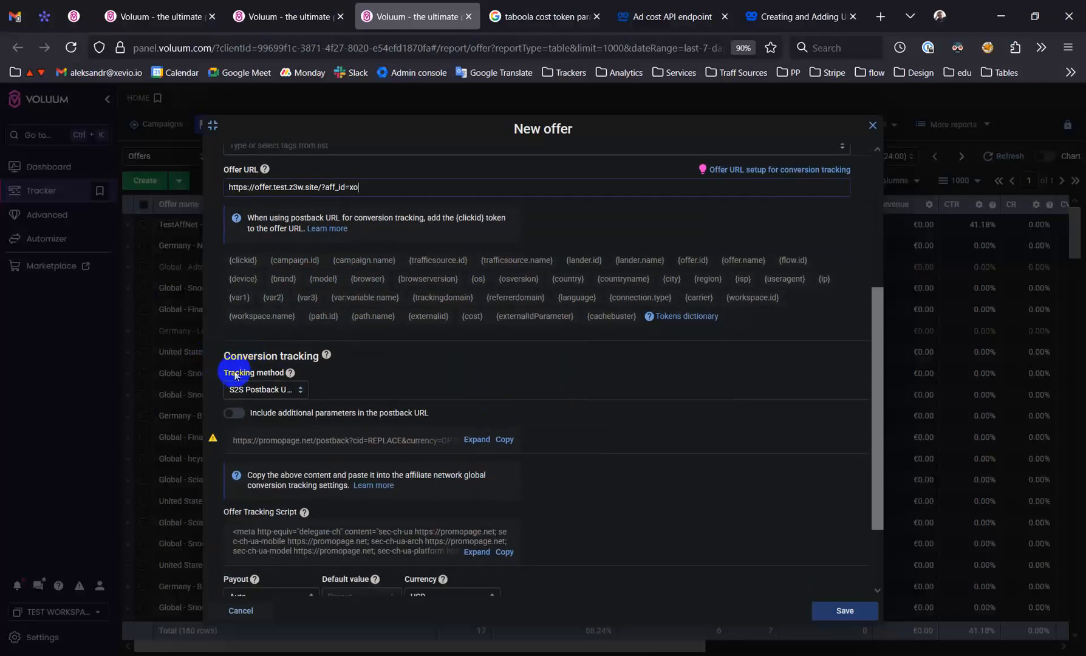
pyautogui.click(266, 390)
pyautogui.click(357, 389)
pyautogui.scroll(-2, 425, 383)
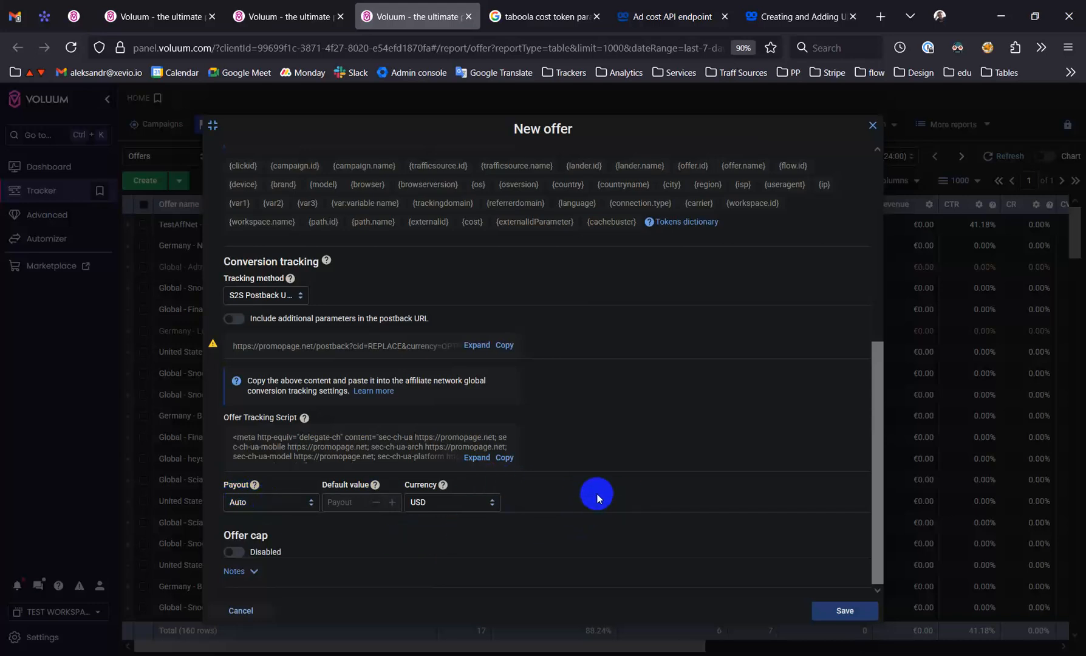
pyautogui.scroll(5, 569, 476)
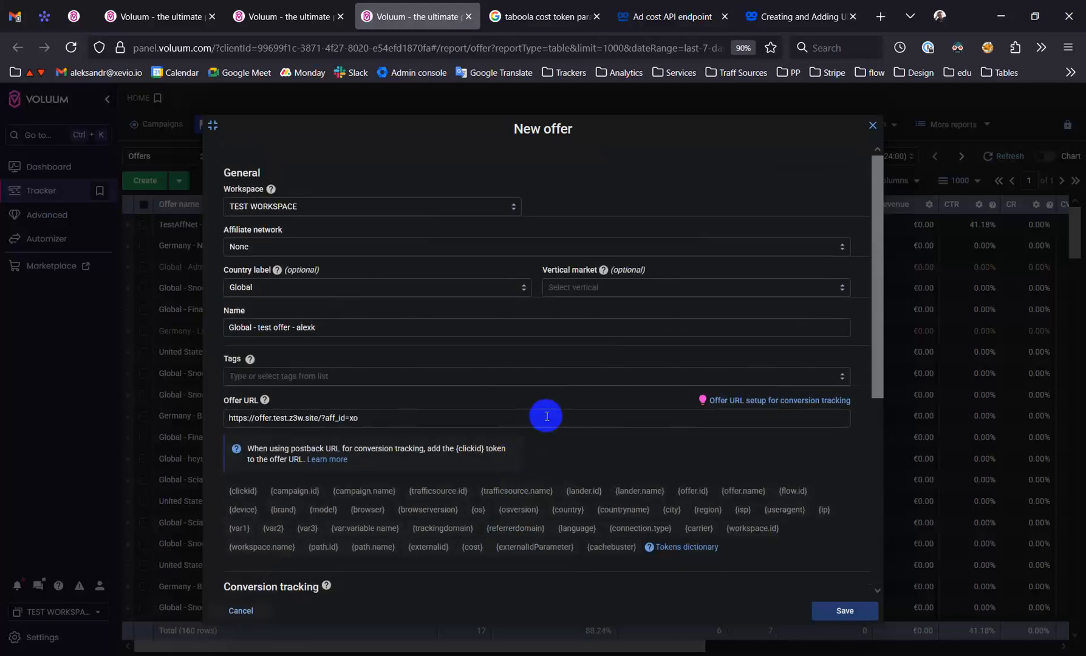
pyautogui.scroll(-1, 548, 383)
pyautogui.scroll(-4, 537, 349)
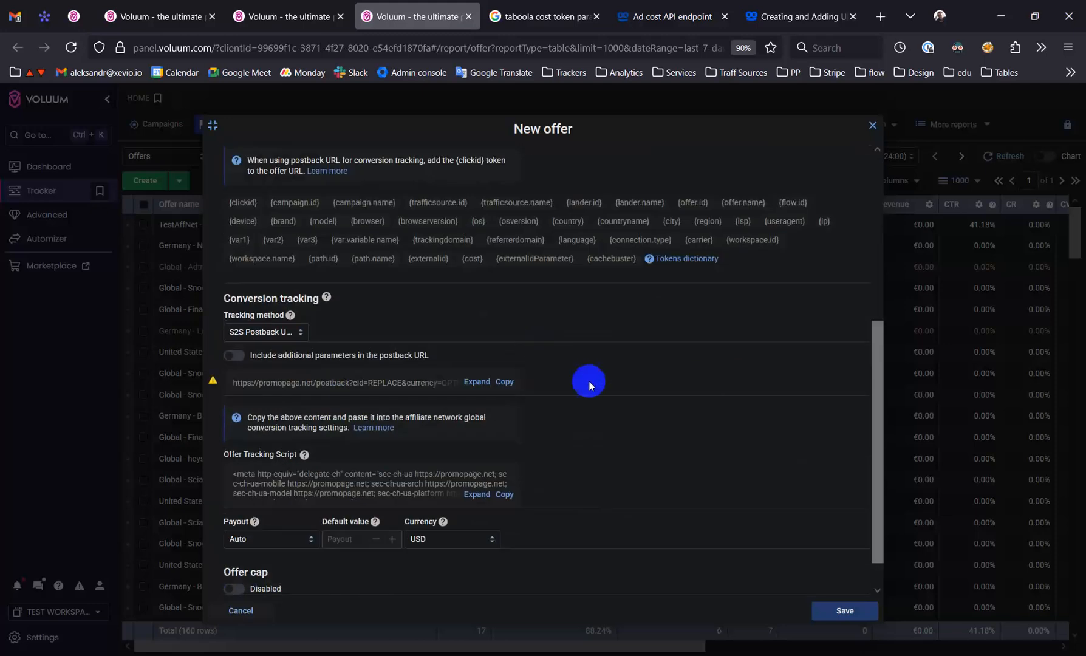
pyautogui.click(844, 610)
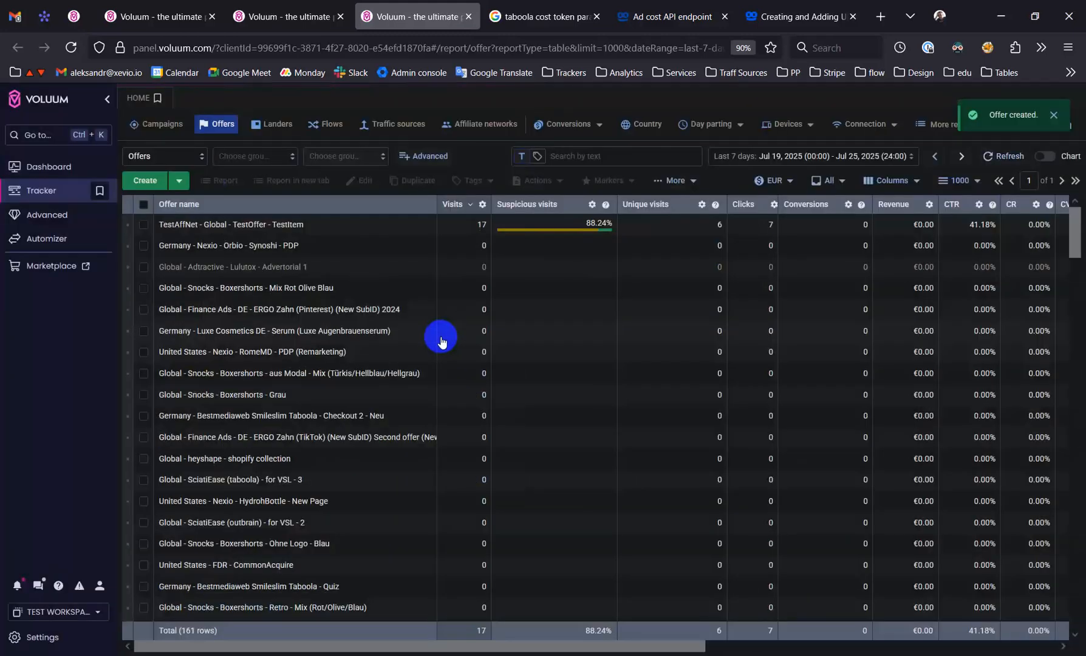
# Search the offers list for the new test offer by the creator's short name
pyautogui.click(612, 156)
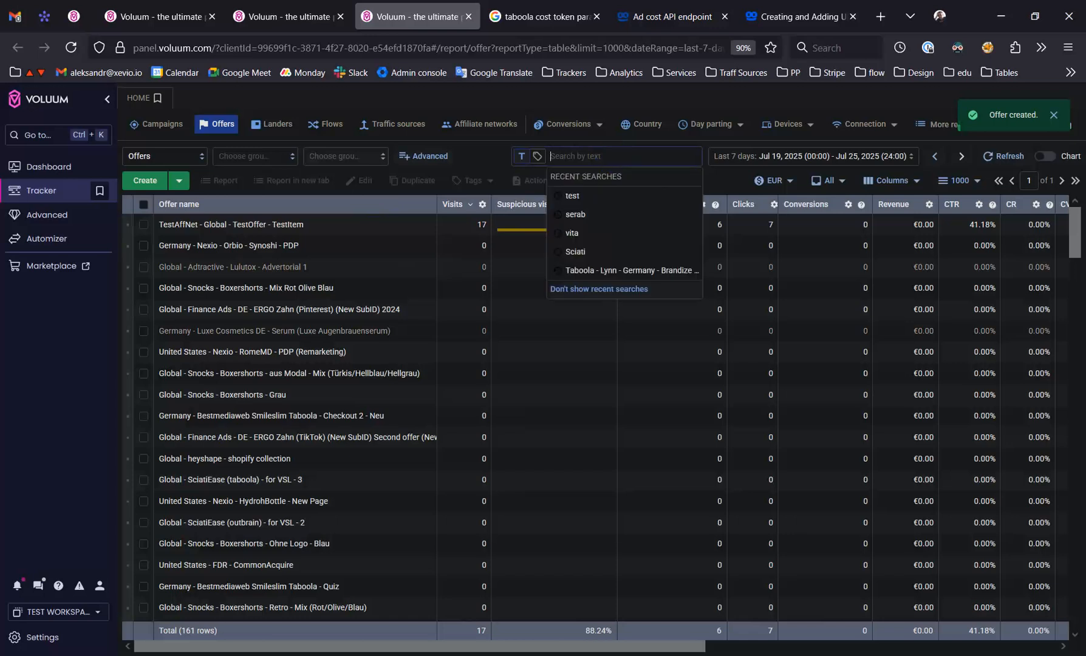
pyautogui.write('test')
pyautogui.press('Return')
pyautogui.press('BackSpace')
pyautogui.press('BackSpace')
pyautogui.press('BackSpace')
pyautogui.press('BackSpace')
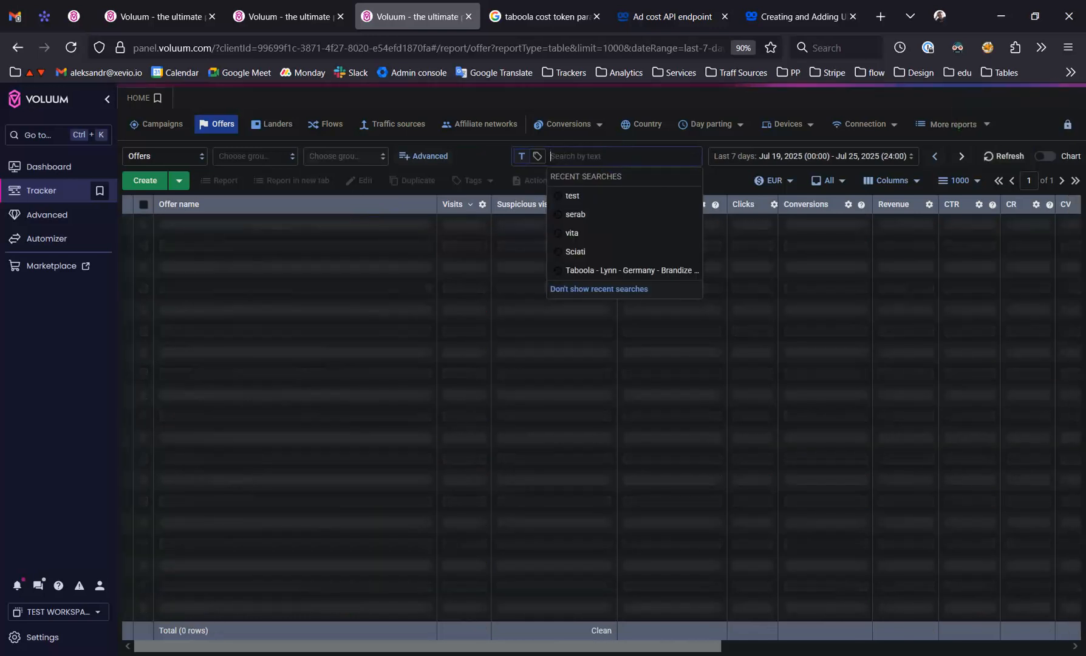
pyautogui.write('ale')
pyautogui.press('Return')
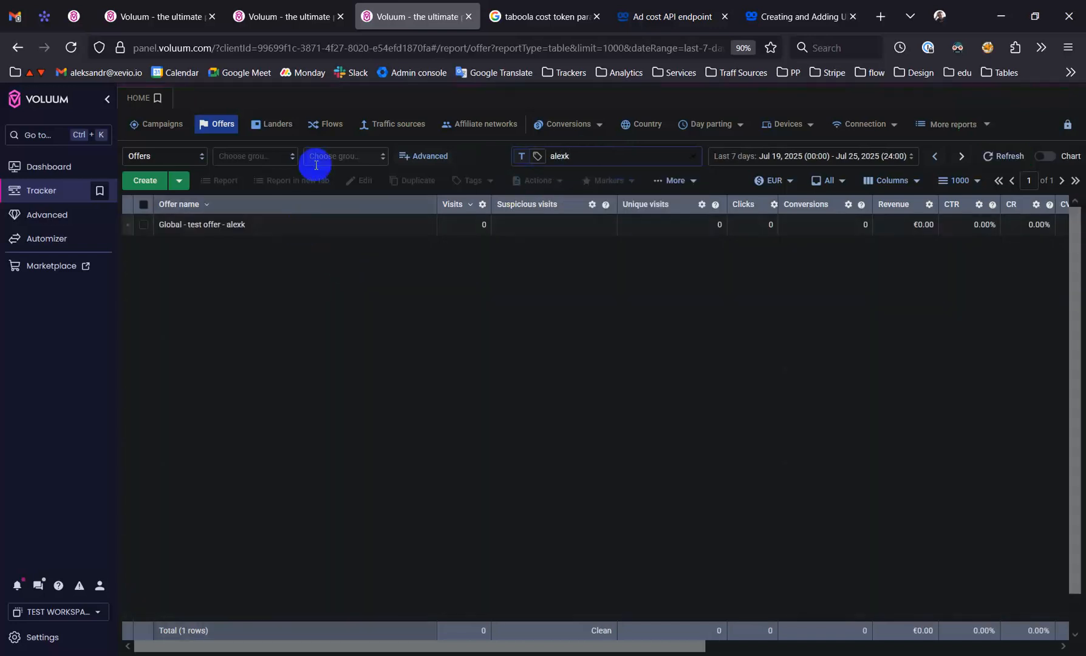
# Open the campaigns list in a new tab and start a new campaign in TEST WORKSPACE
pyautogui.hotkey('ctrl', 'pageup')
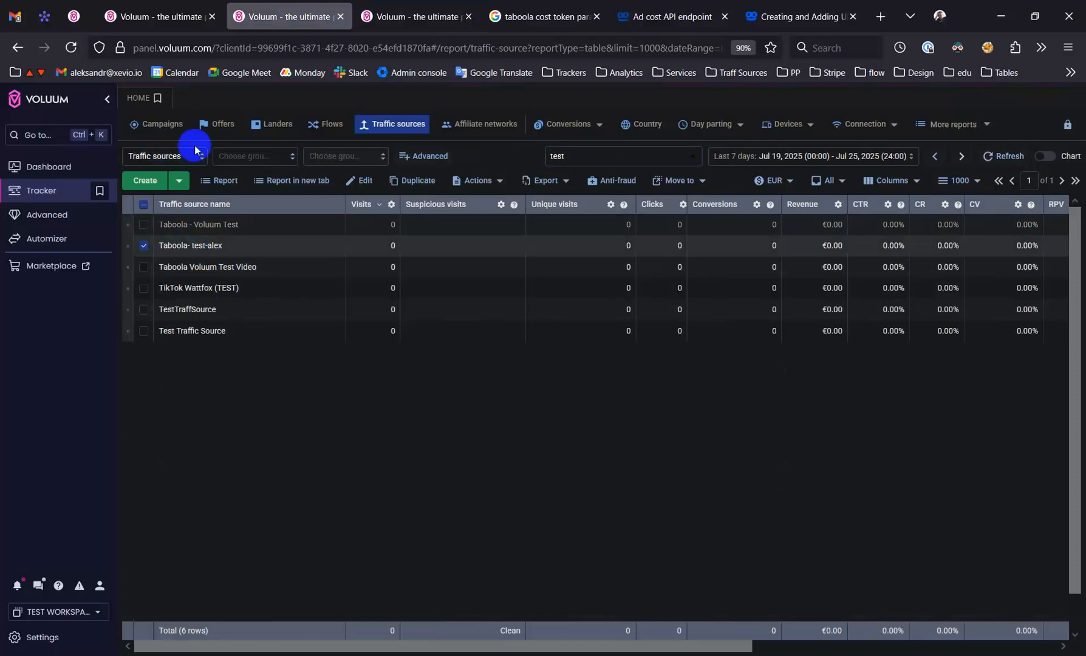
pyautogui.hotkey('ctrl', 'pagedown')
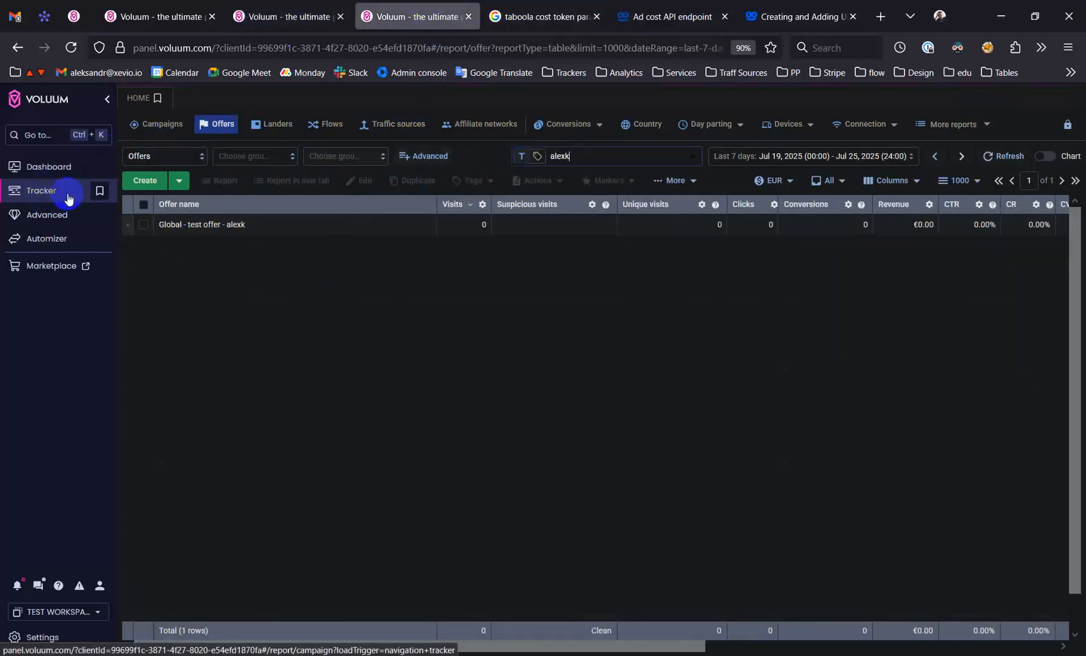
pyautogui.rightClick(161, 125)
pyautogui.click(223, 139)
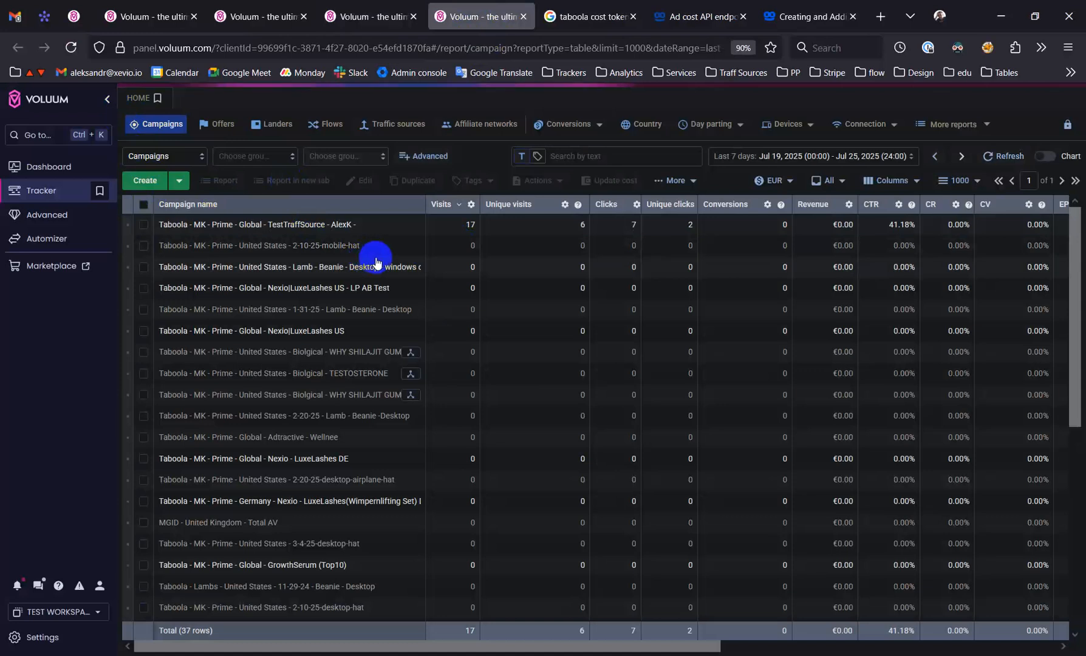
pyautogui.click(855, 331)
pyautogui.click(855, 331)
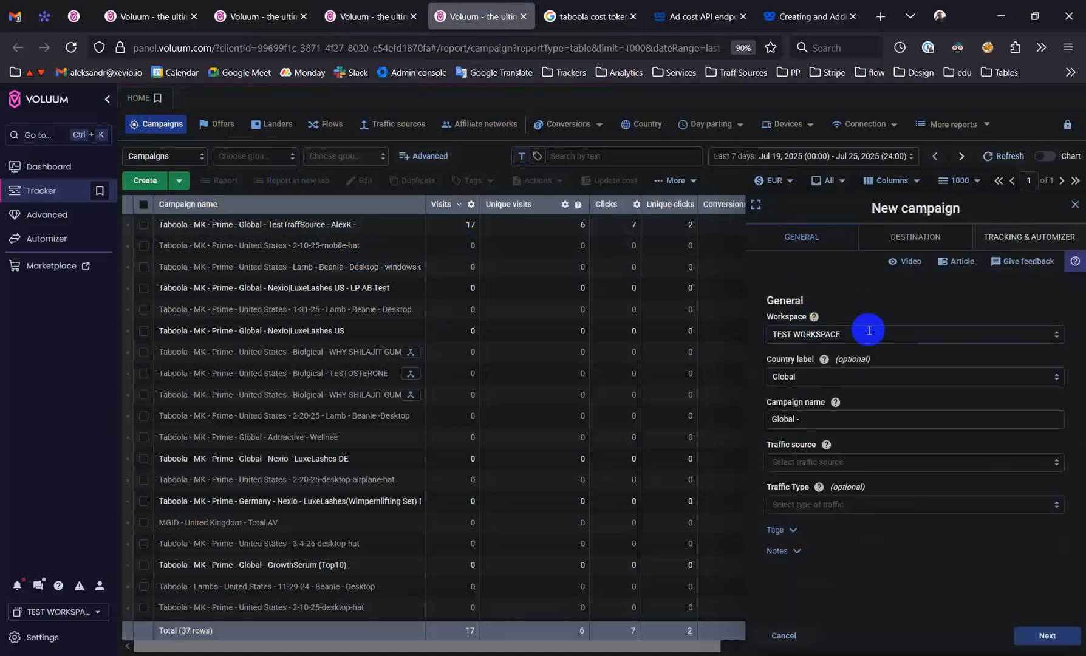
# Set the campaign's country label to Andorra and add "test" plus the creator's short name to the campaign name
pyautogui.click(834, 376)
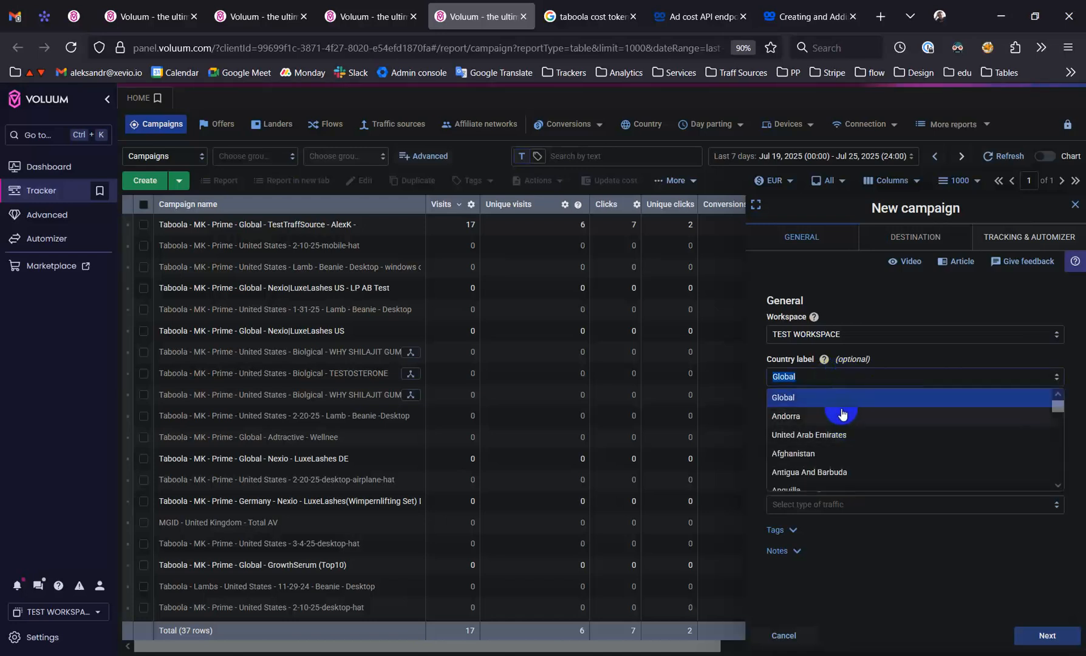
pyautogui.click(887, 358)
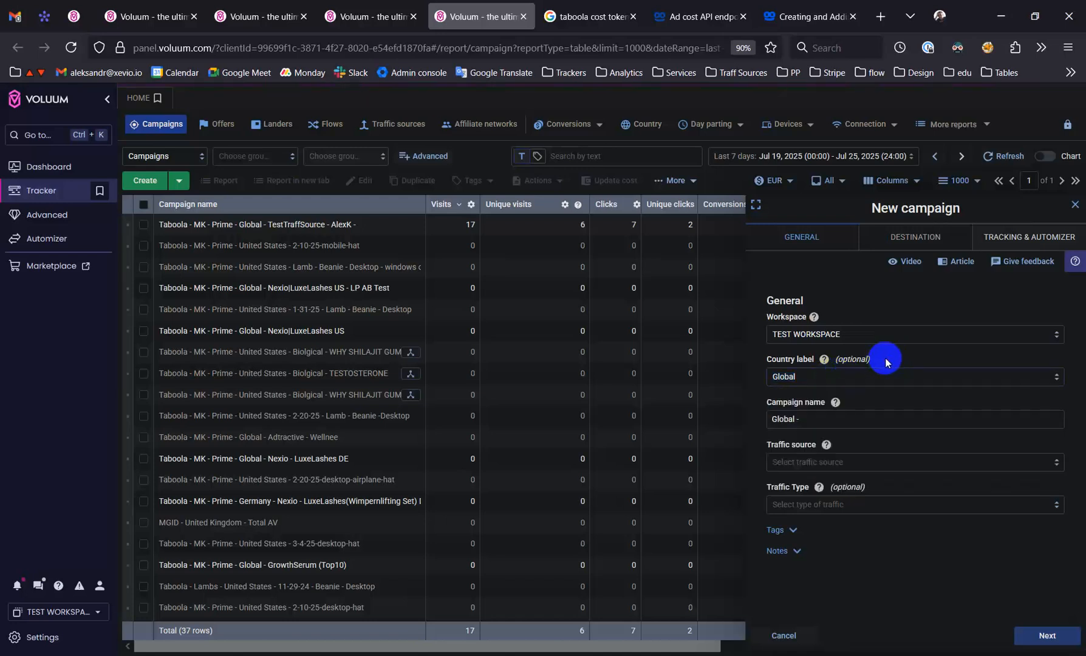
pyautogui.click(832, 376)
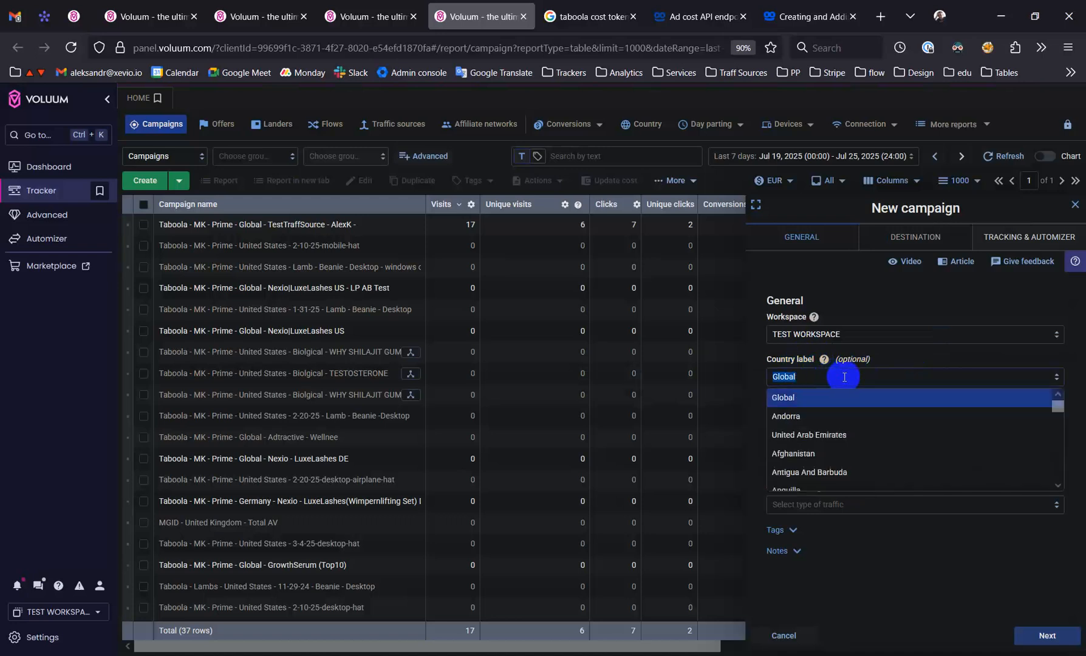
pyautogui.click(839, 416)
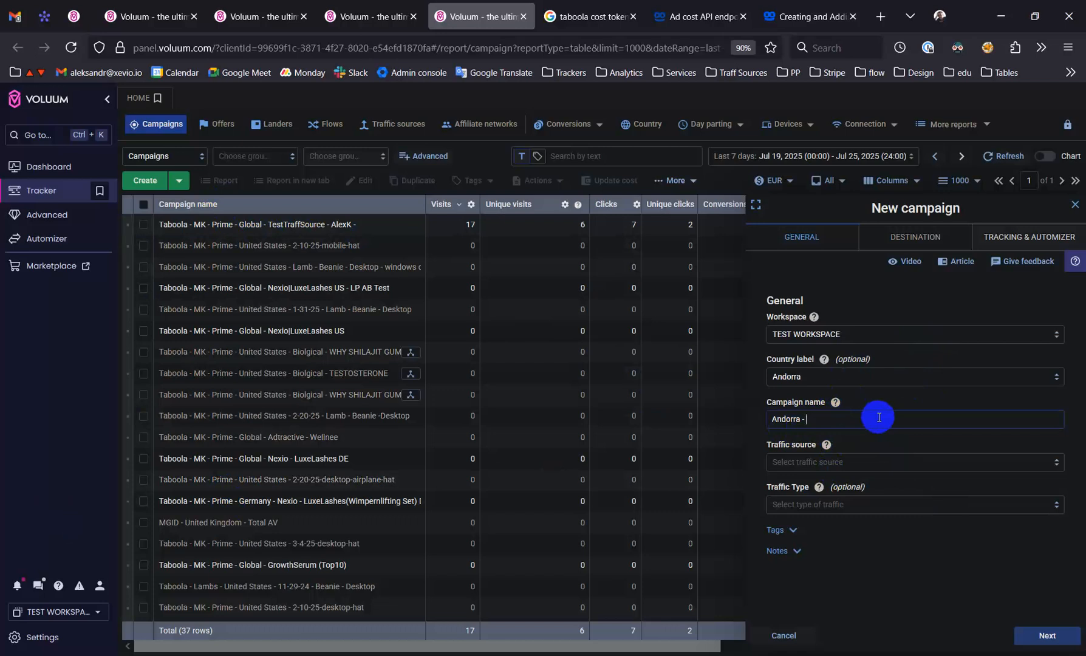
pyautogui.write('test - alexk')
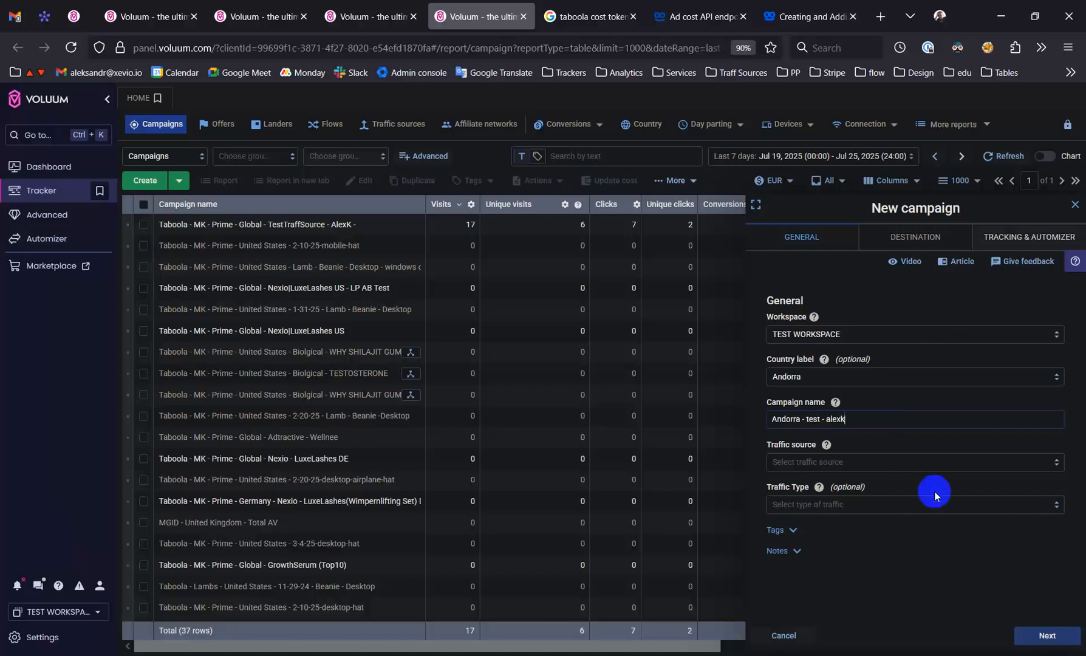
# Copy the Taboola test source's name from the traffic sources list, select it as the campaign's traffic source, and review the cost settings
pyautogui.click(306, 6)
pyautogui.moveTo(227, 247); pyautogui.dragTo(155, 246)
pyautogui.hotkey('ctrl', 'c')
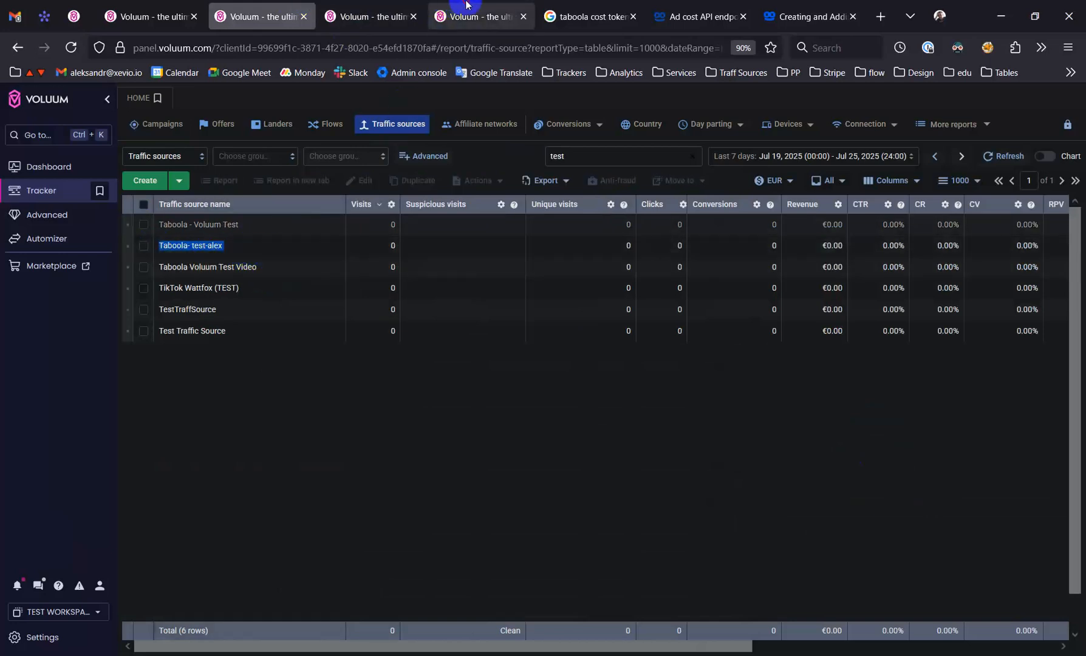
pyautogui.click(463, 15)
pyautogui.click(850, 462)
pyautogui.hotkey('ctrl', 'v')
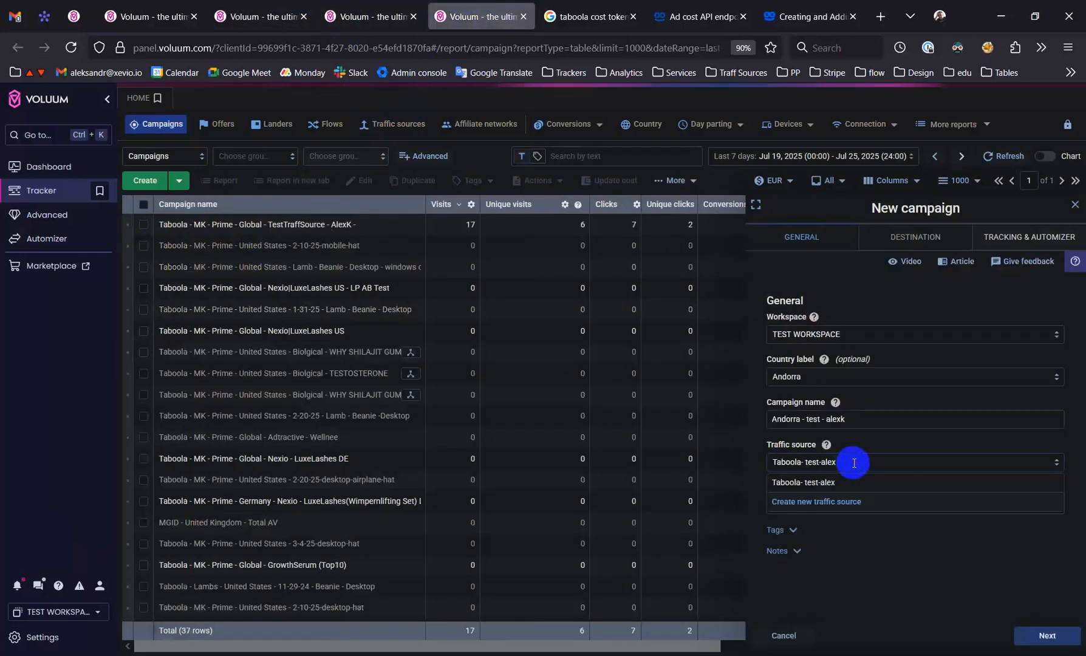
pyautogui.click(818, 480)
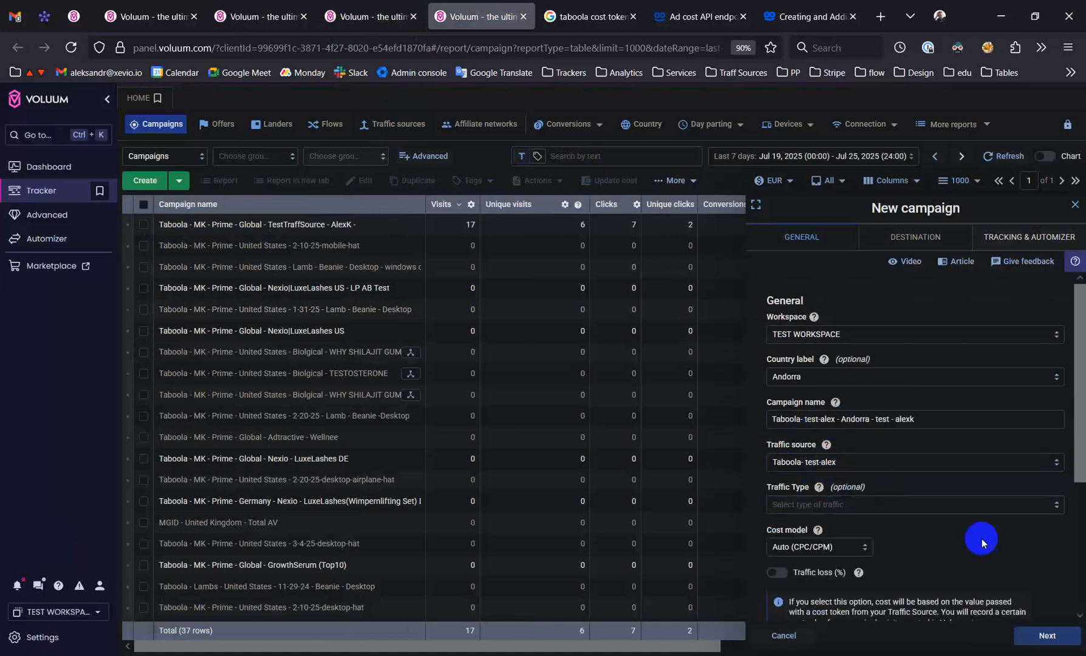
pyautogui.scroll(-3, 972, 523)
pyautogui.scroll(1, 950, 474)
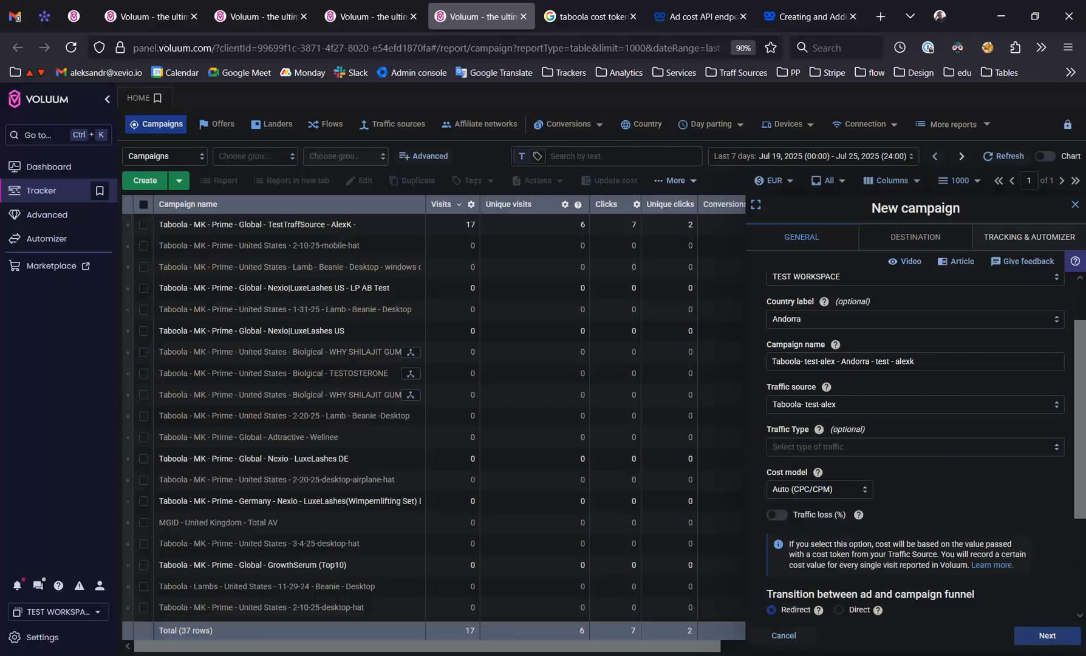
# Switch to the other browser window with the empty Voluum account and start a new campaign with the Advanced setup
pyautogui.moveTo(0, 54); pyautogui.dragTo(565, 50)
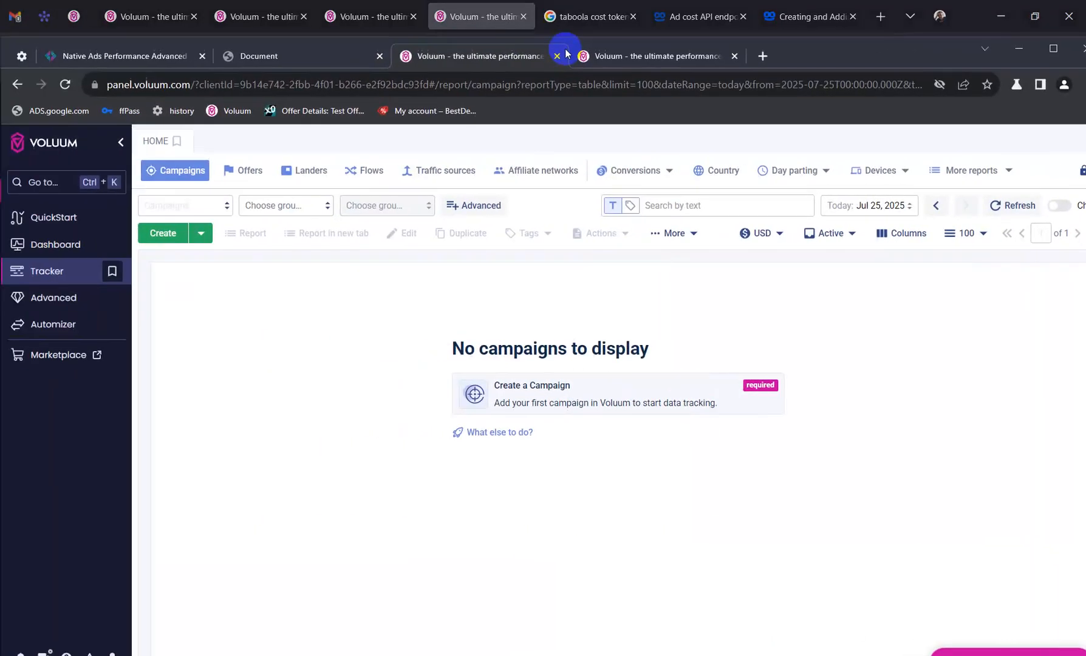
pyautogui.doubleClick(845, 57)
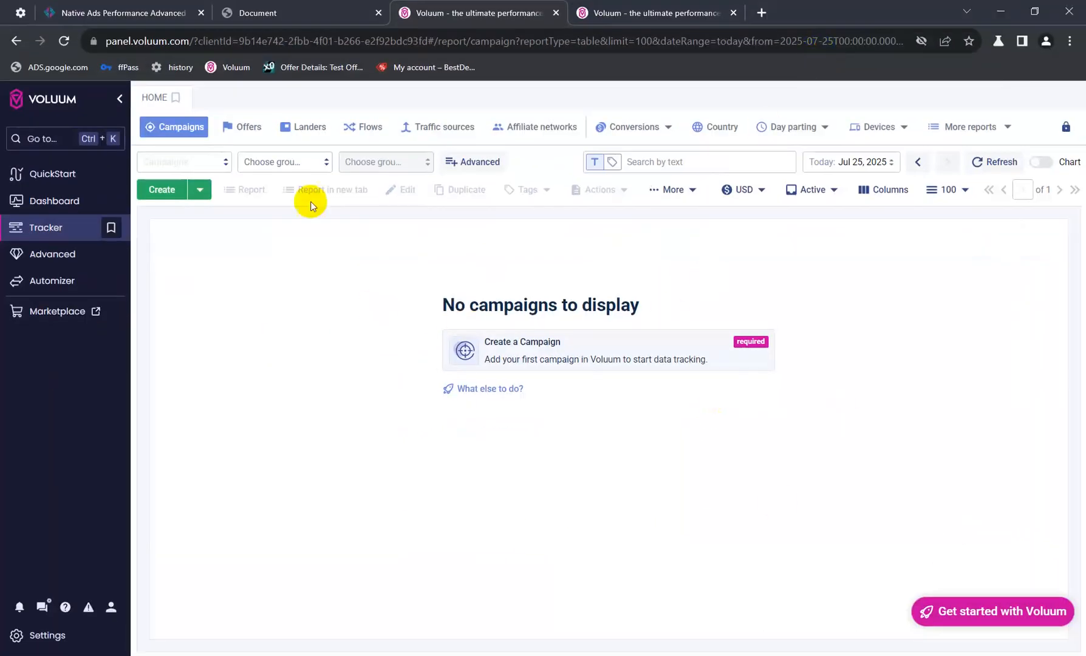
pyautogui.click(162, 190)
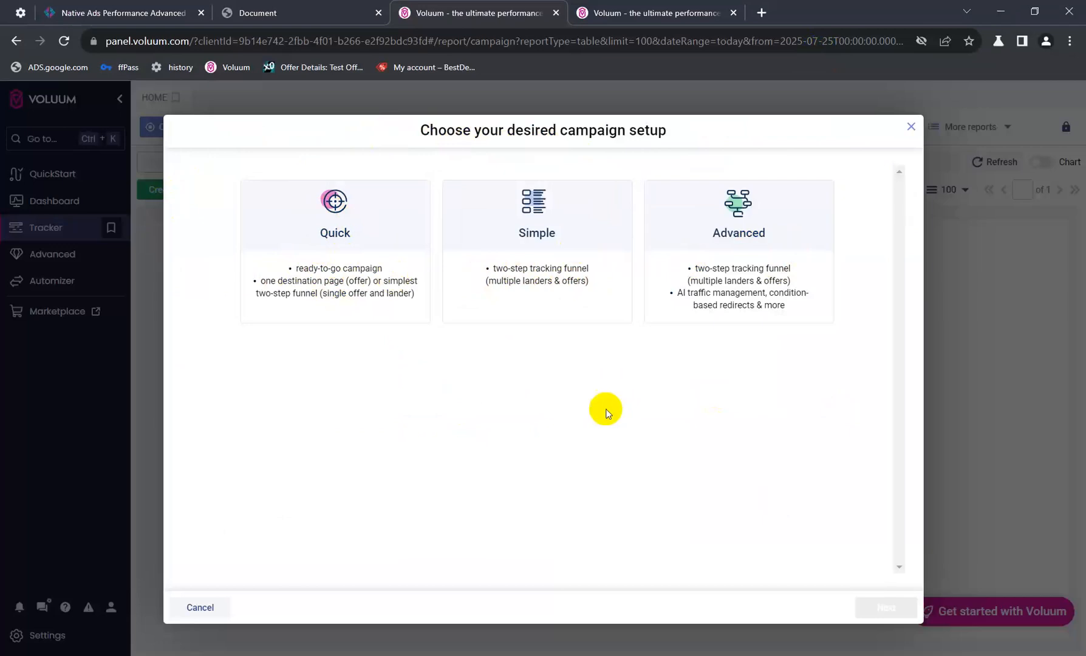
pyautogui.click(747, 278)
pyautogui.click(884, 608)
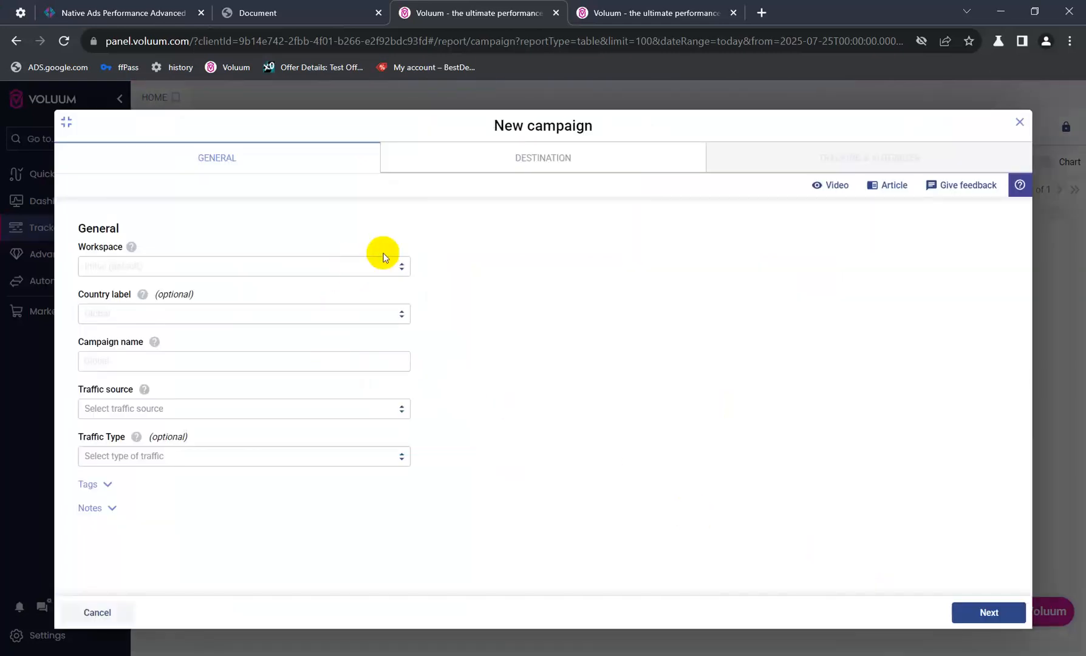
# Look over the new campaign's destination settings in both the expanded and the compact form layout
pyautogui.click(532, 168)
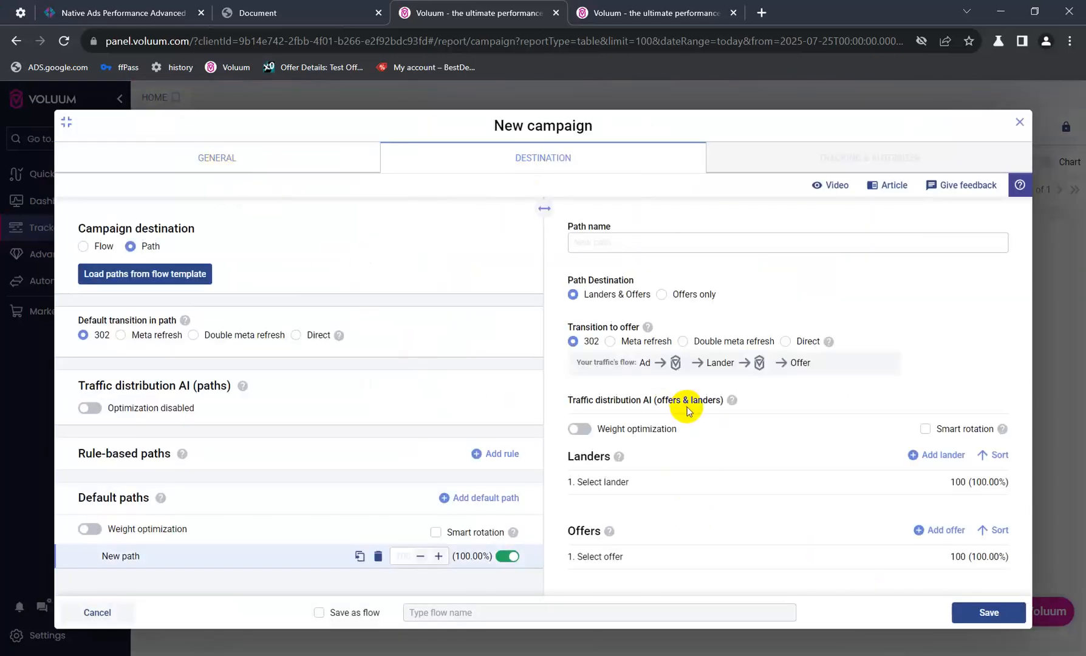
pyautogui.click(303, 157)
pyautogui.click(61, 123)
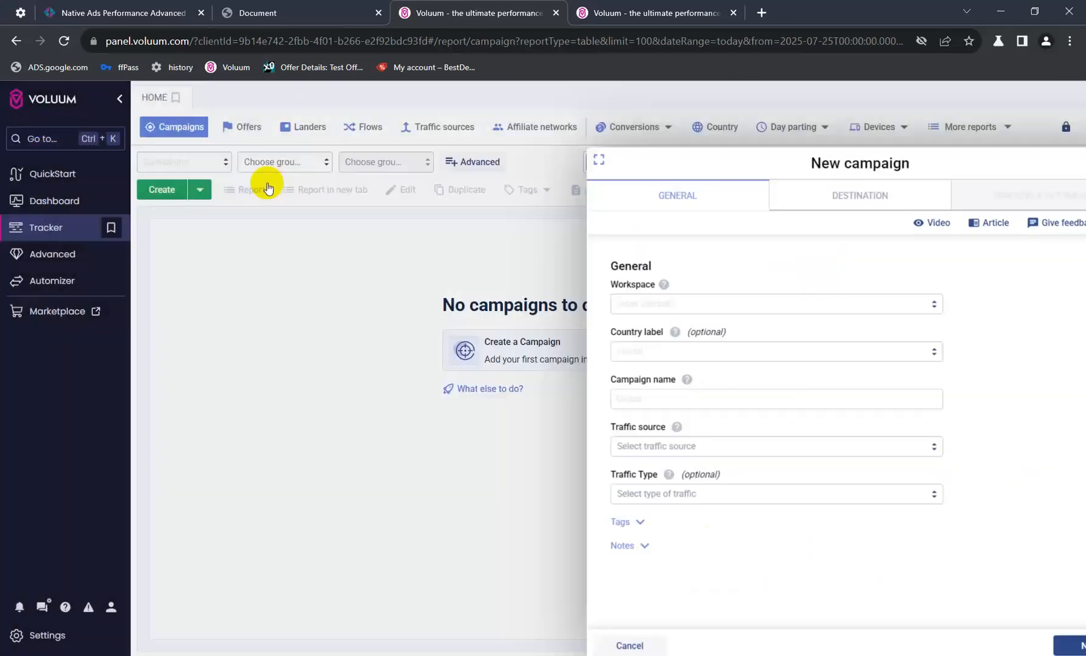
pyautogui.click(909, 209)
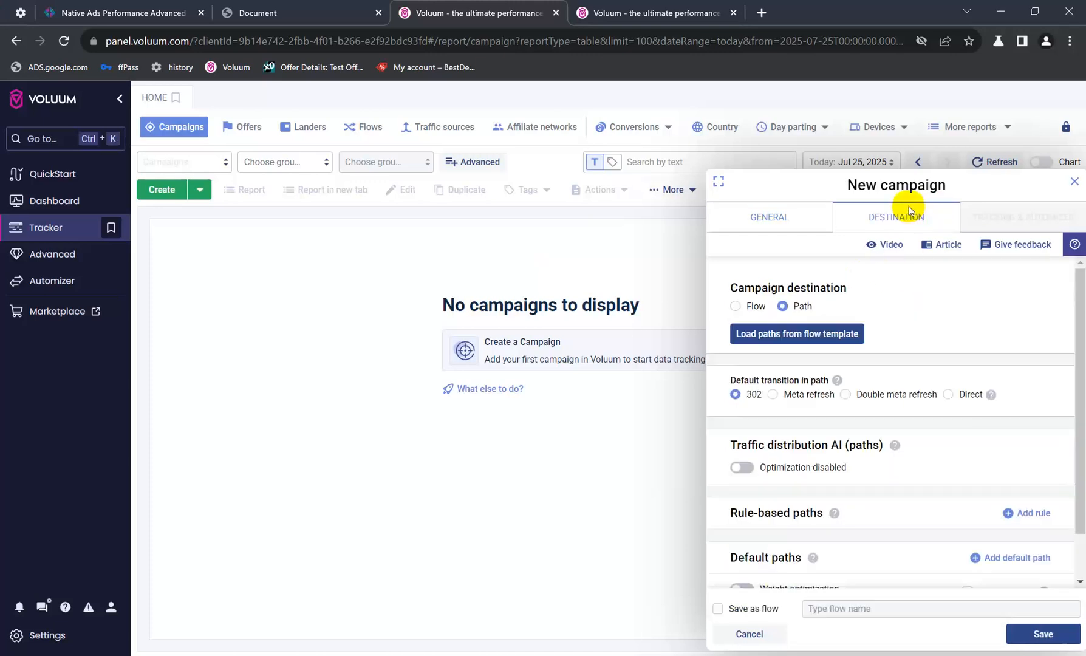
pyautogui.click(719, 182)
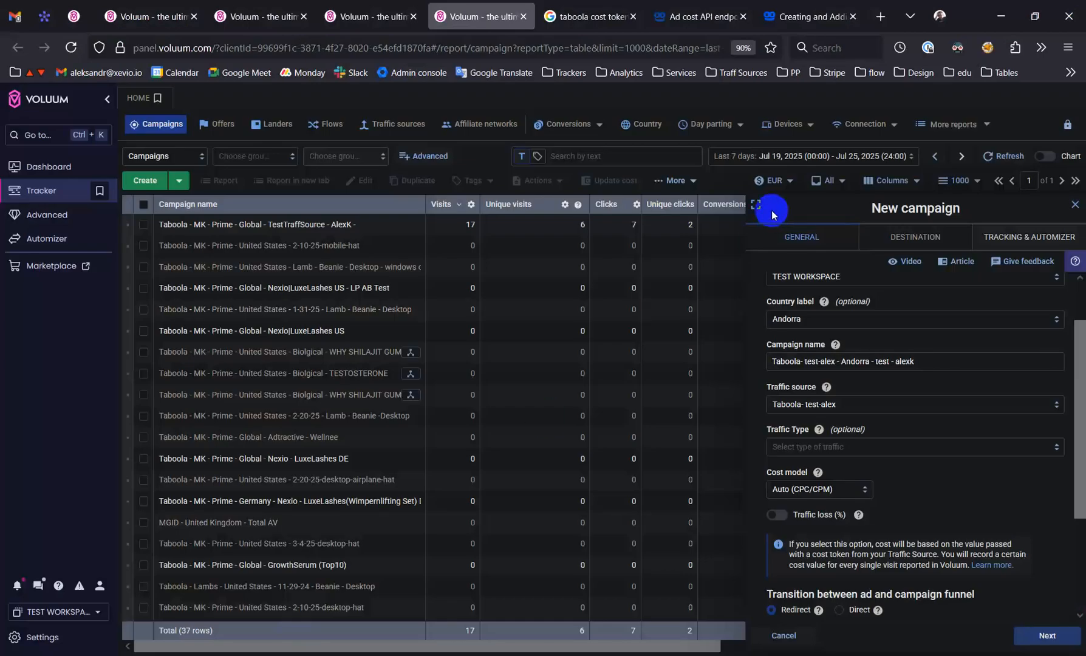
# Return to the Taboola test campaign, expand its form, review the cost model and redirect settings, and continue to the destination settings
pyautogui.click(756, 204)
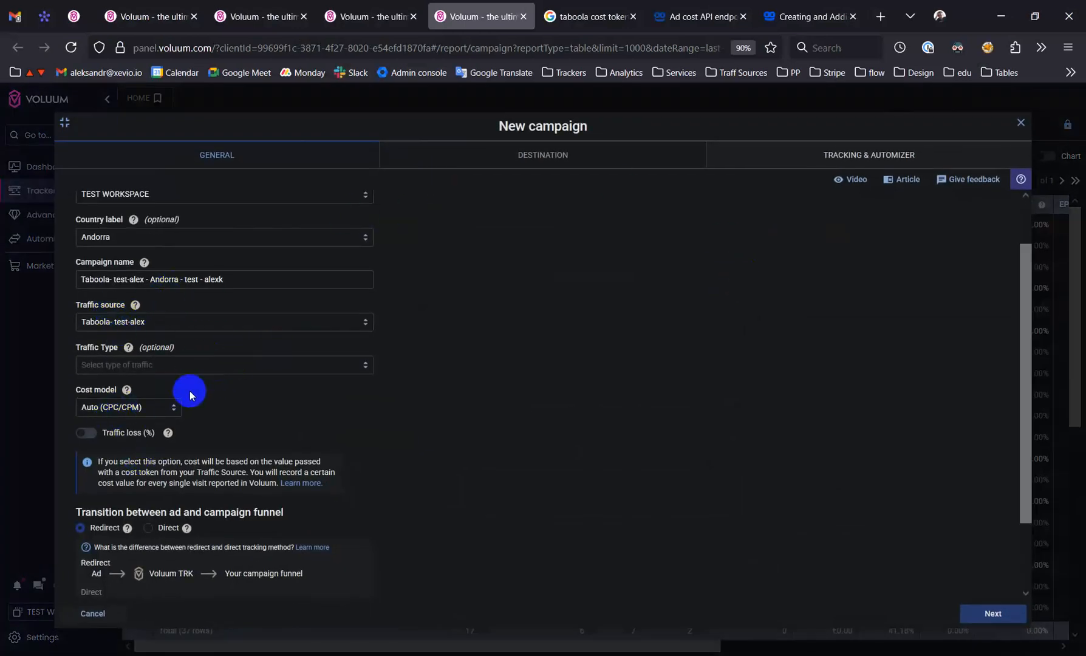
pyautogui.scroll(-1, 220, 373)
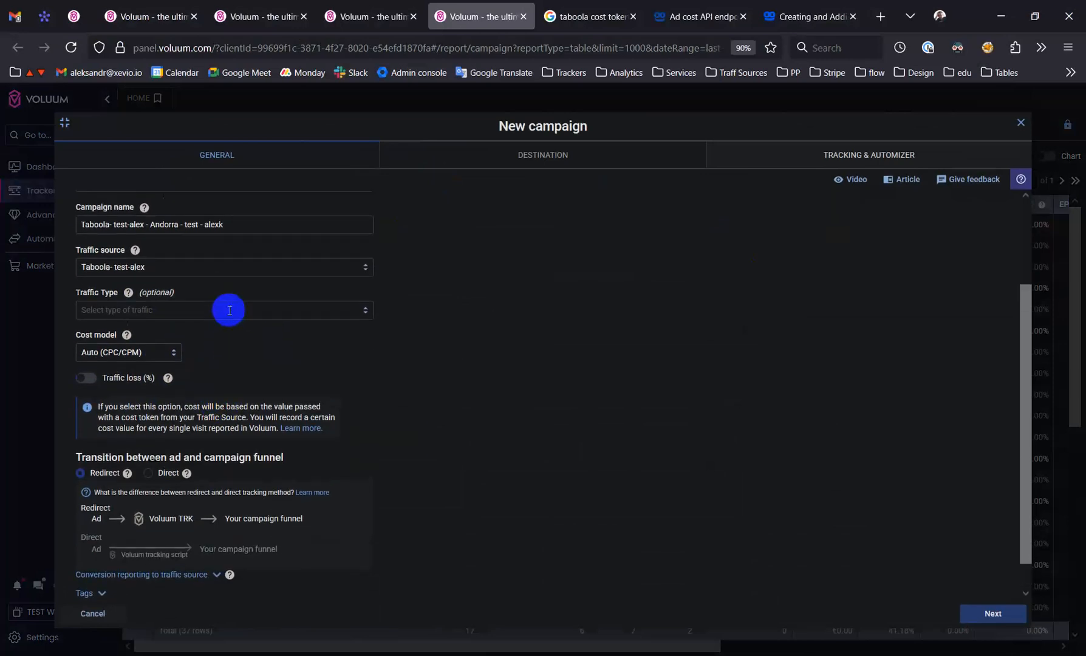
pyautogui.scroll(1, 229, 311)
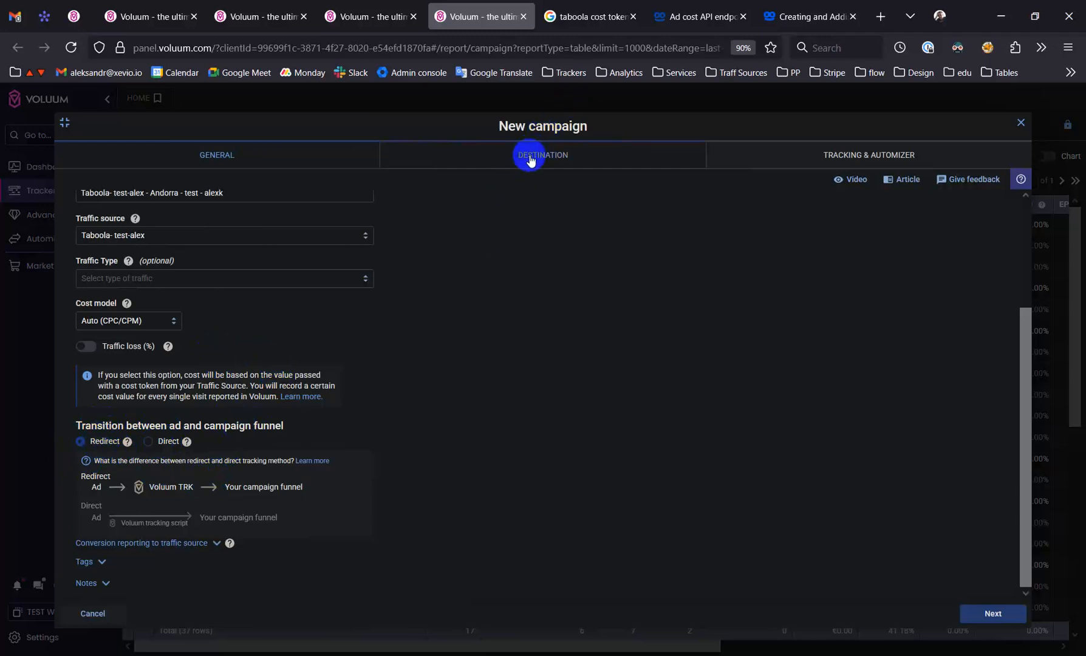
pyautogui.click(978, 614)
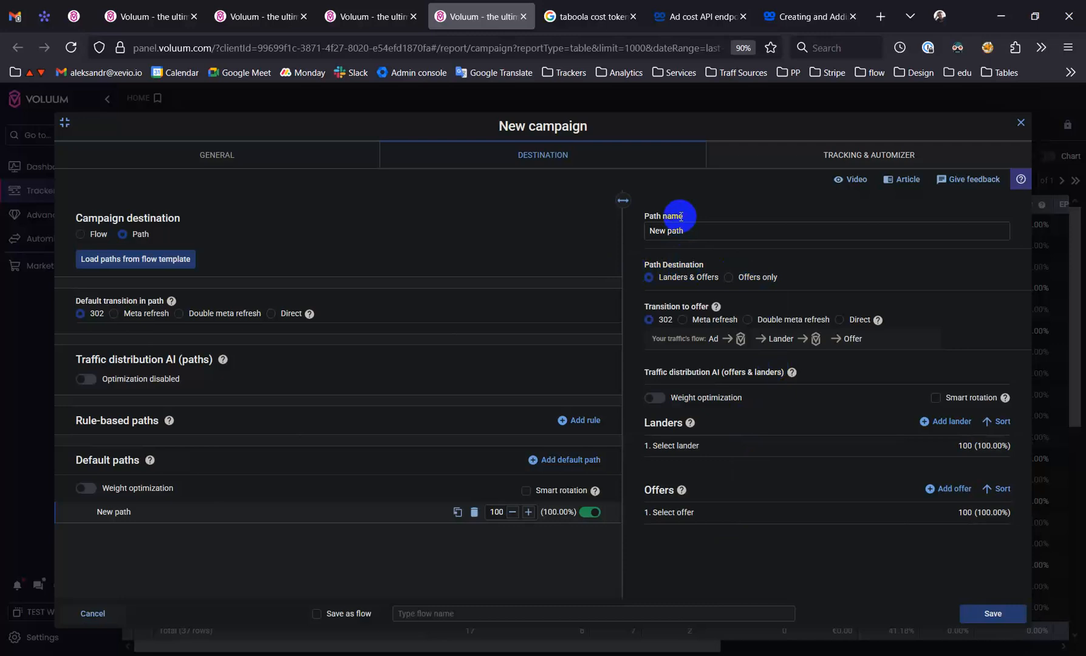
# Set the path destination to Offers only and select the global test offer, finding it by the creator's short name copied from the offers list
pyautogui.click(731, 279)
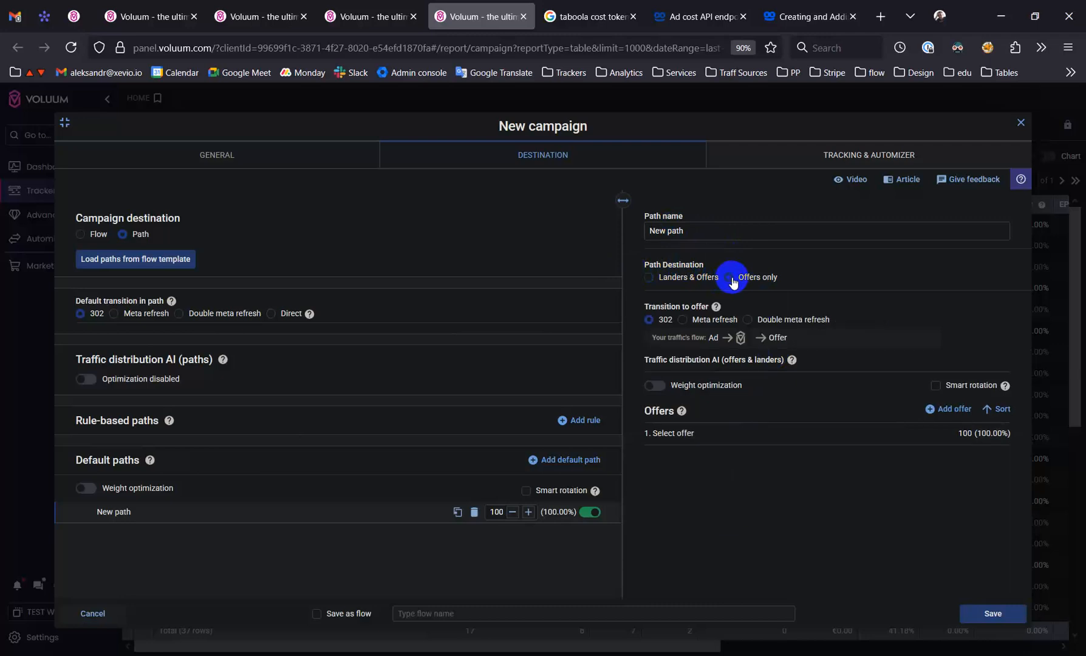
pyautogui.click(727, 446)
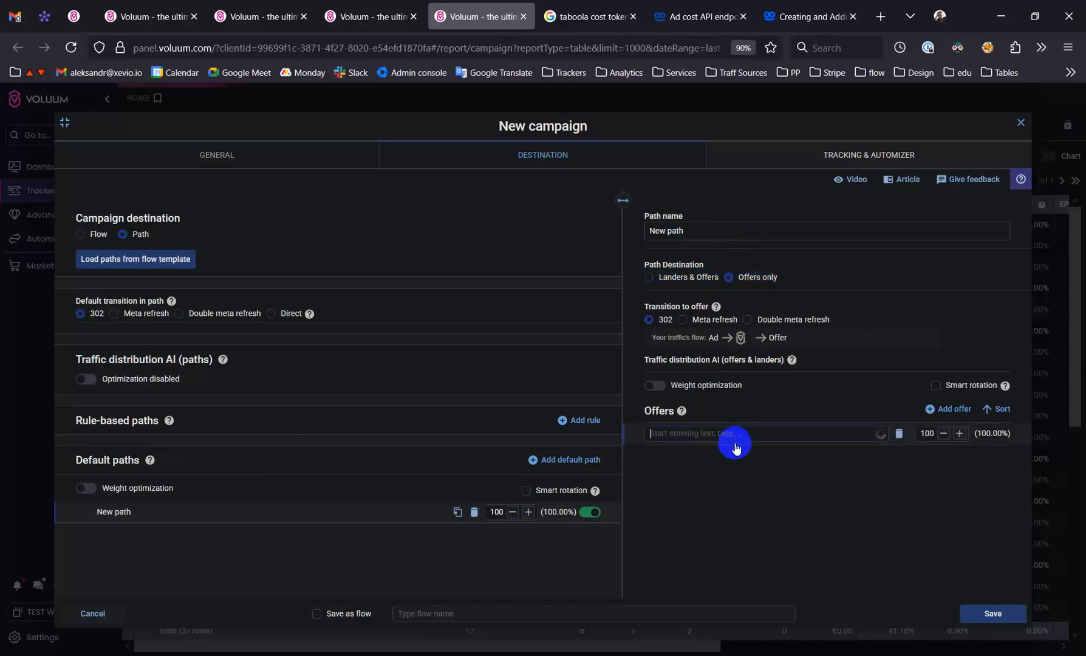
pyautogui.click(378, 9)
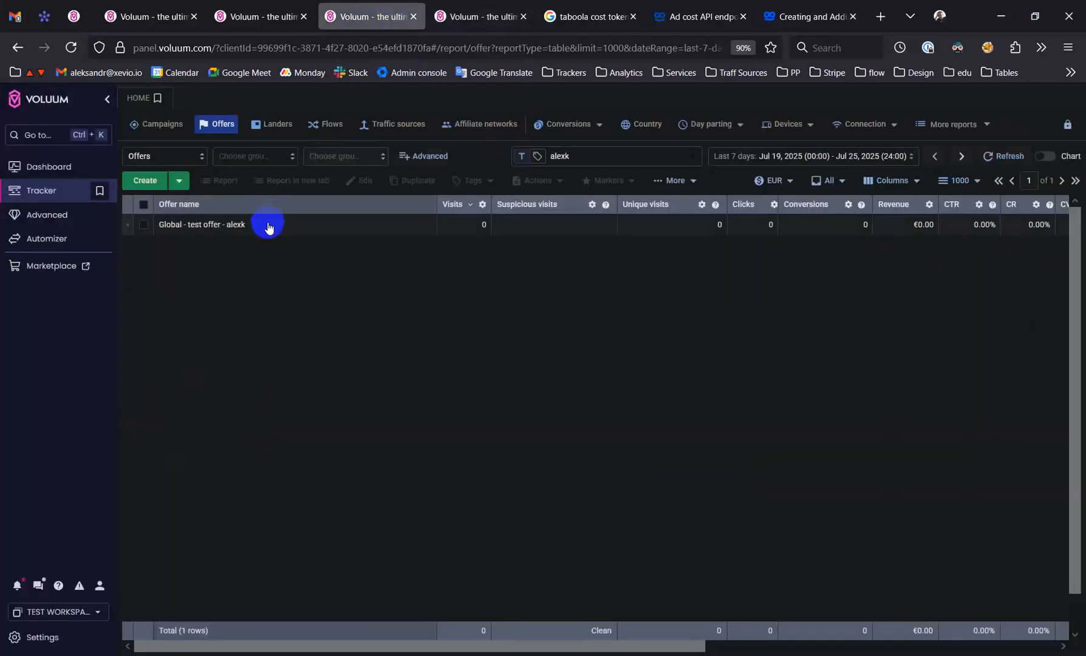
pyautogui.moveTo(255, 226); pyautogui.dragTo(227, 226)
pyautogui.hotkey('ctrl', 'c')
pyautogui.click(481, 16)
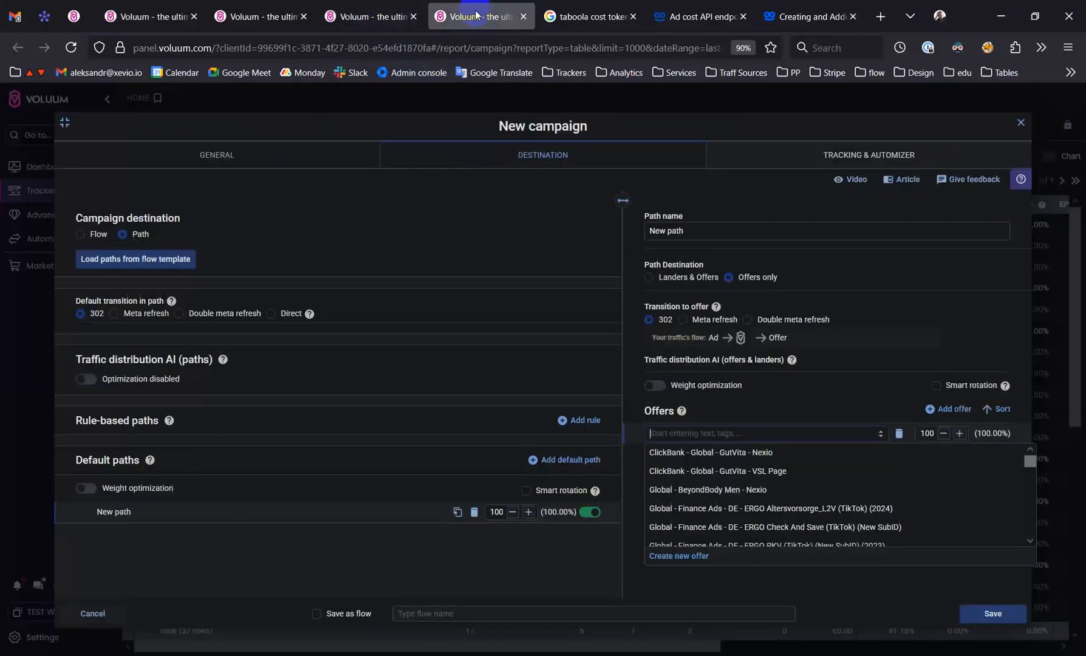
pyautogui.hotkey('ctrl', 'v')
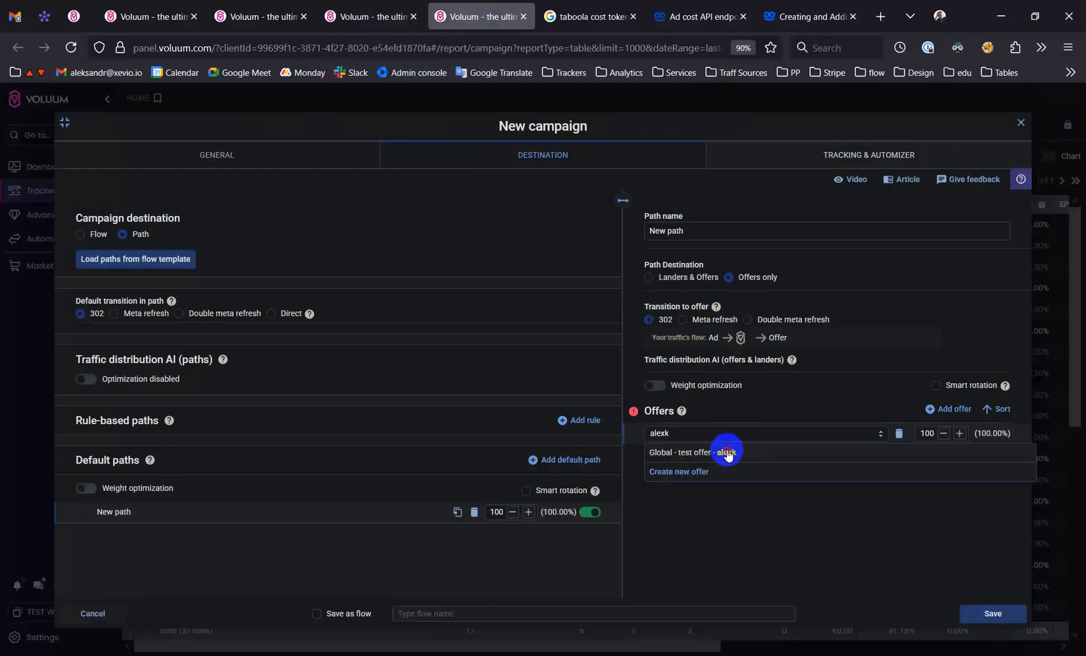
pyautogui.click(723, 453)
# Check the selected offer's {clickid} token warning, inspect the offer's URL and available tokens, and close the offer without saving
pyautogui.moveTo(650, 436)
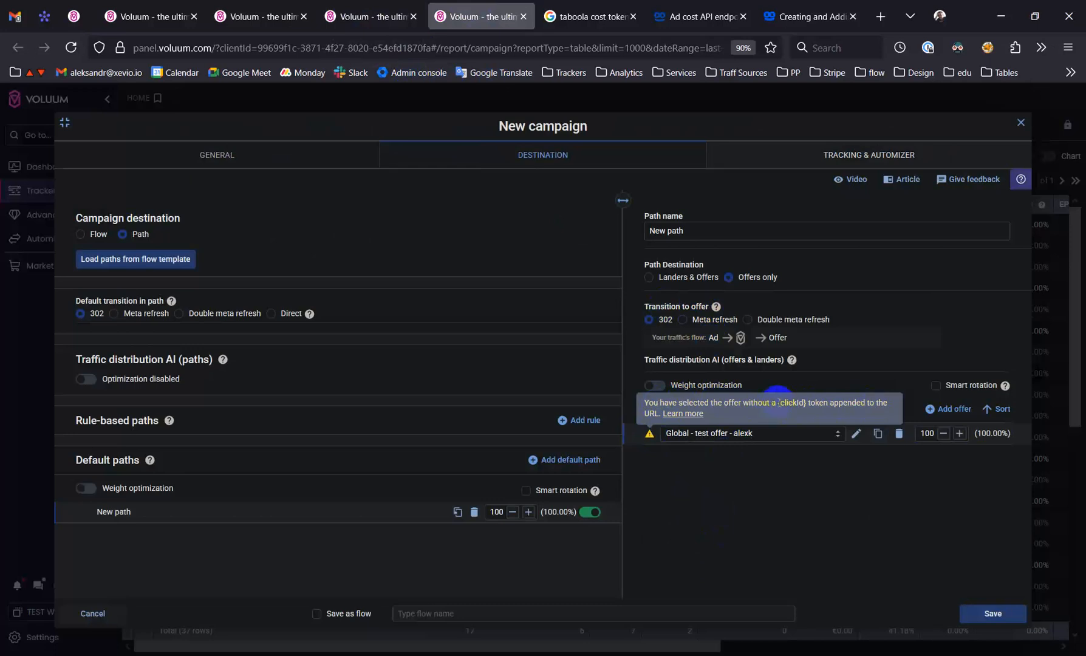
pyautogui.doubleClick(781, 406)
pyautogui.click(855, 433)
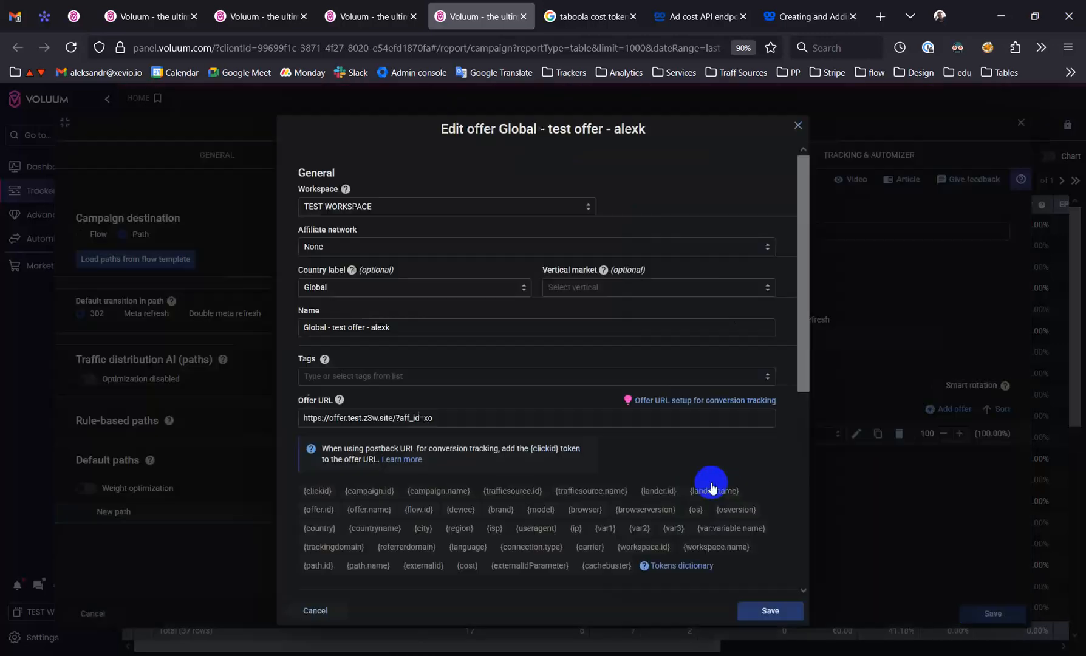
pyautogui.click(463, 420)
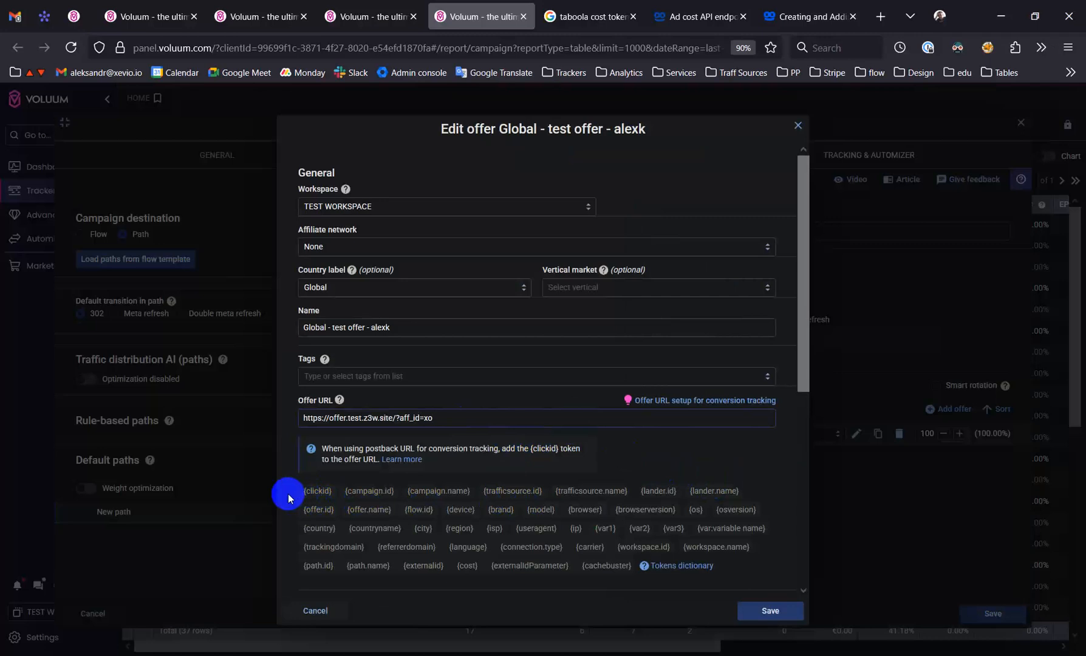
pyautogui.scroll(-1, 503, 516)
pyautogui.scroll(-3, 503, 517)
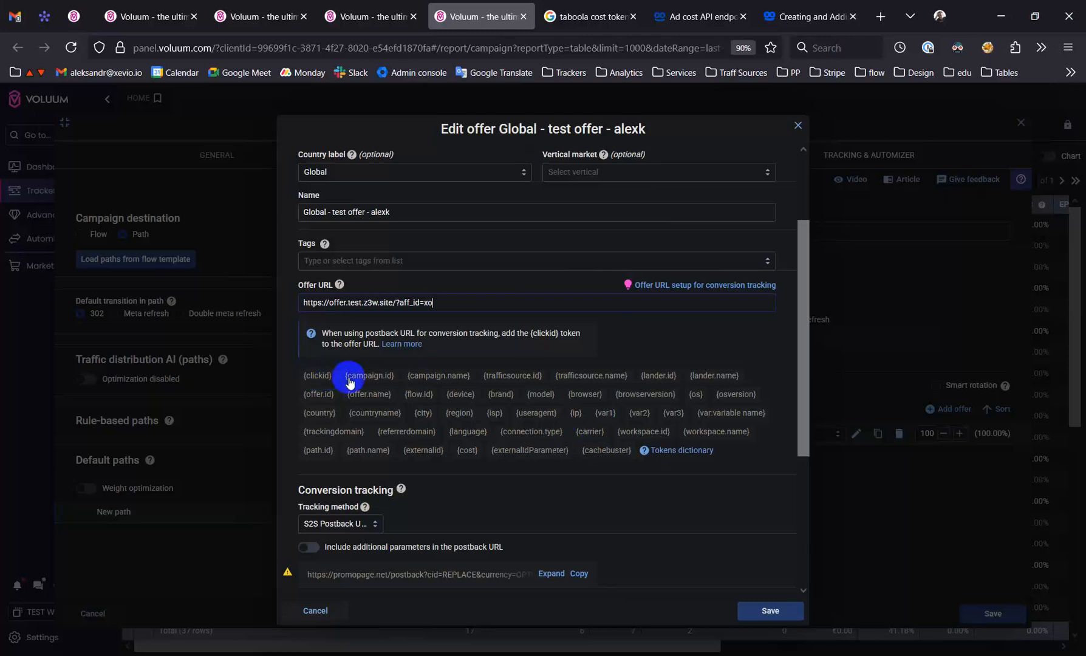
pyautogui.click(316, 611)
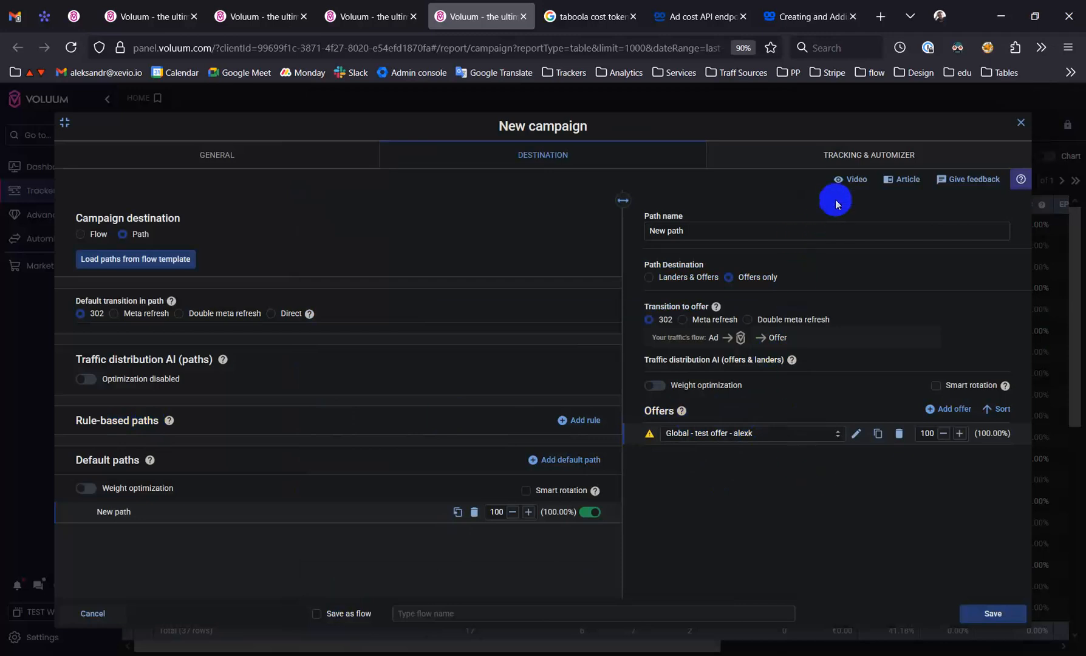
# Save the campaign and copy its campaign URL from the tracking details
pyautogui.click(976, 614)
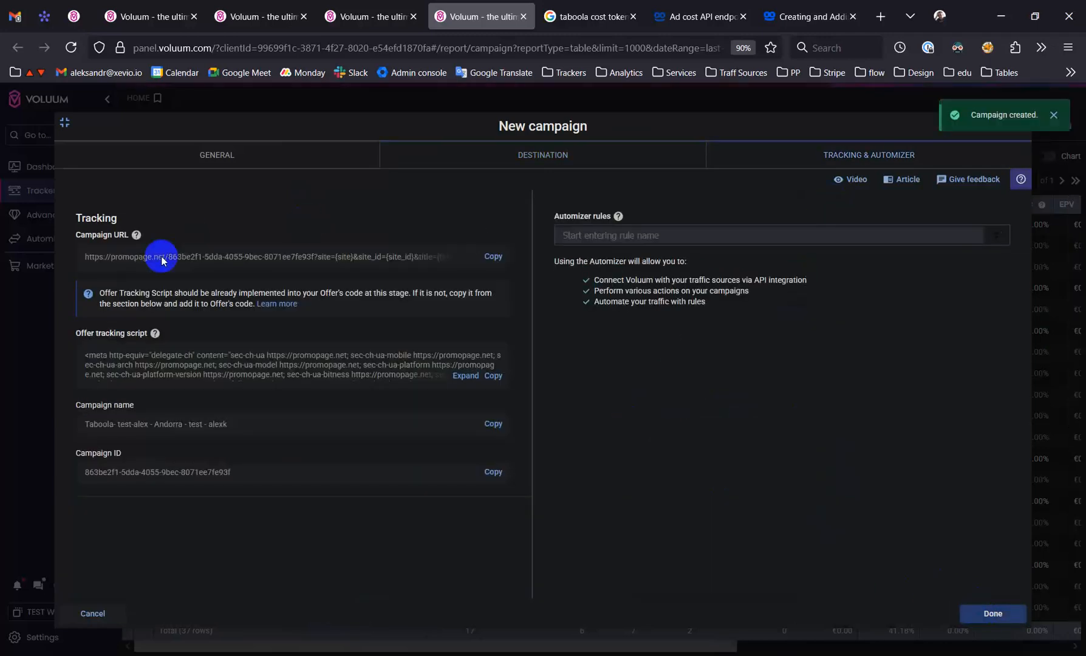
pyautogui.moveTo(136, 239)
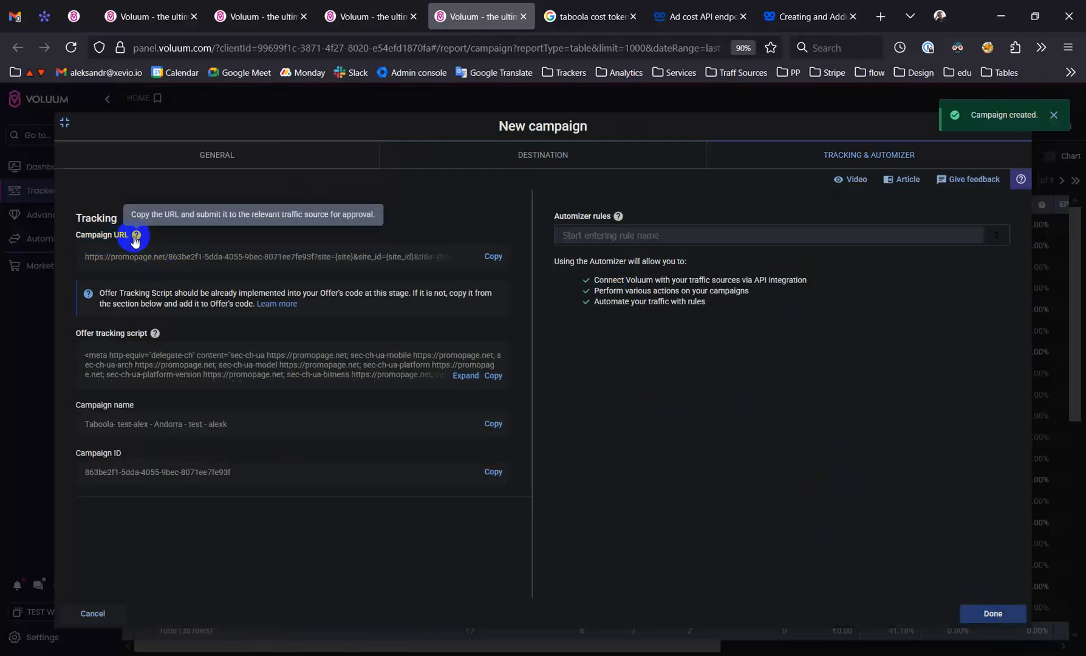
pyautogui.click(494, 259)
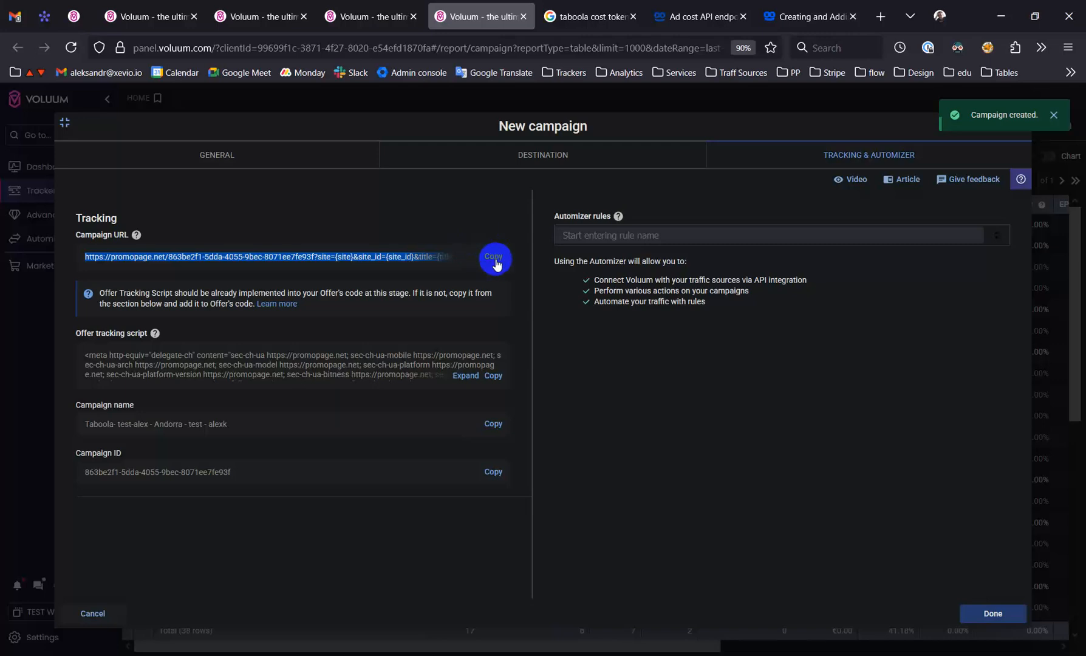
pyautogui.click(496, 260)
# Switch to Sublime Text and paste the campaign URL a few blank lines below the offer URL
pyautogui.hotkey('alt', 'Tab')
pyautogui.click(626, 353)
pyautogui.press('Return')
pyautogui.press('Return')
pyautogui.press('Return')
pyautogui.press('Return')
pyautogui.press('Return')
pyautogui.press('Return')
pyautogui.press('Return')
pyautogui.hotkey('ctrl', 'v')
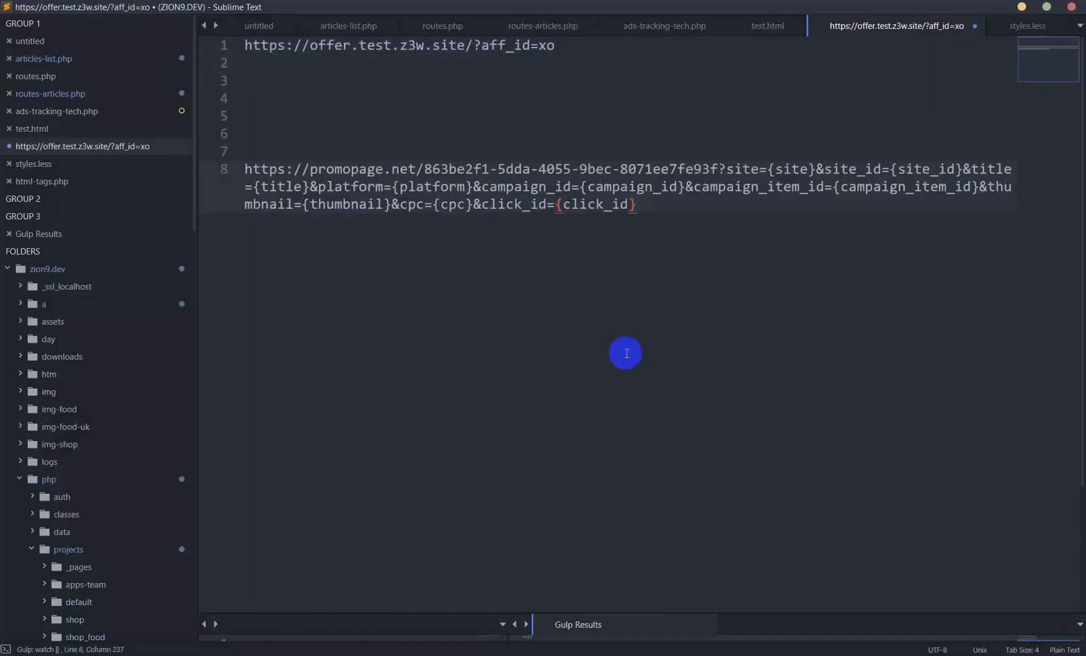
# Switch back to the browser, expand the campaign's offer tracking script, and examine its meta and style code
pyautogui.hotkey('alt', 'Tab')
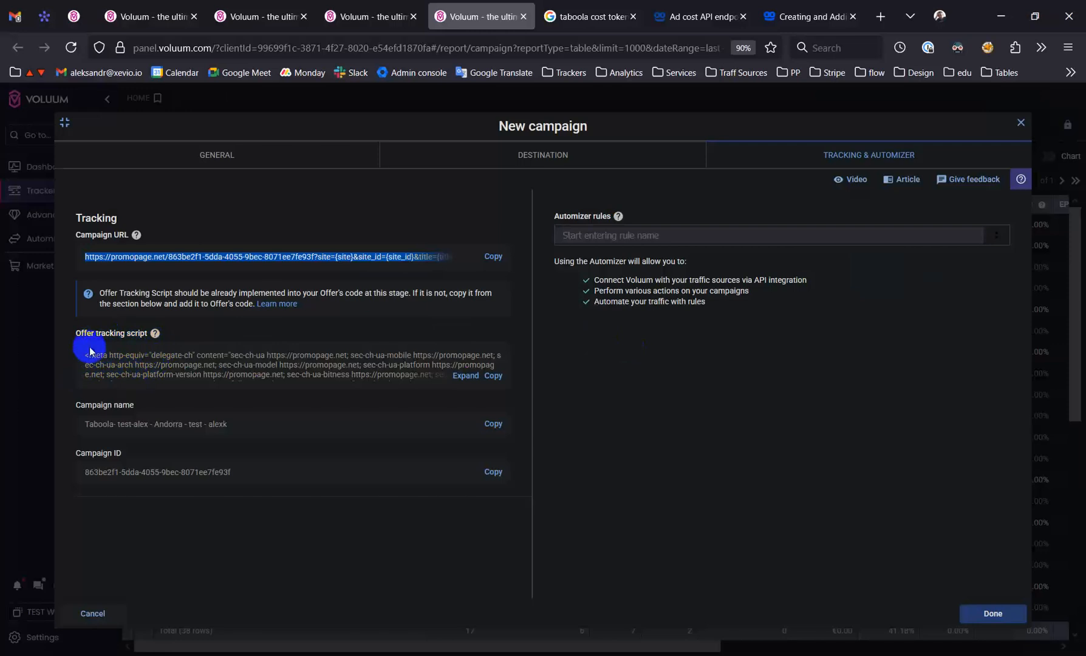
pyautogui.moveTo(76, 339); pyautogui.dragTo(147, 334)
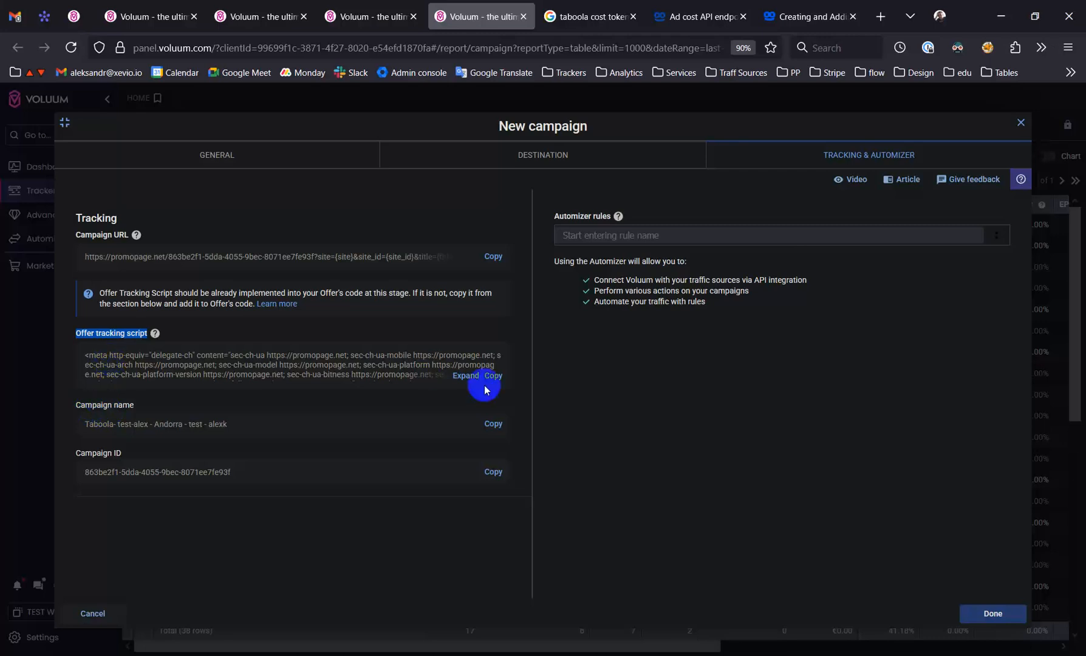
pyautogui.click(466, 375)
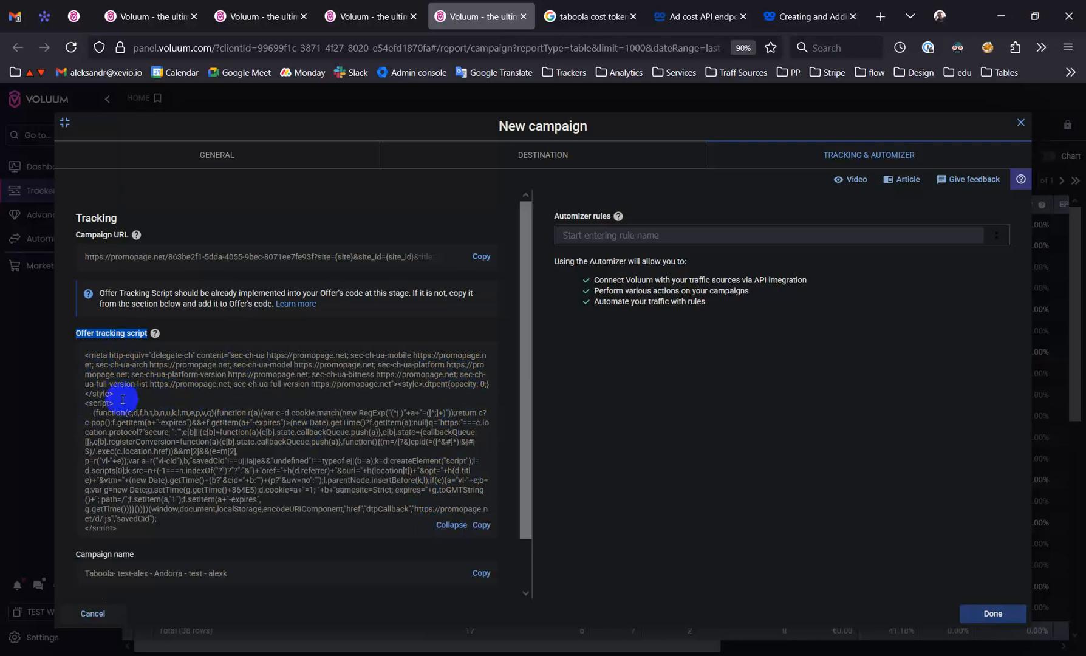
pyautogui.moveTo(124, 396); pyautogui.dragTo(82, 359)
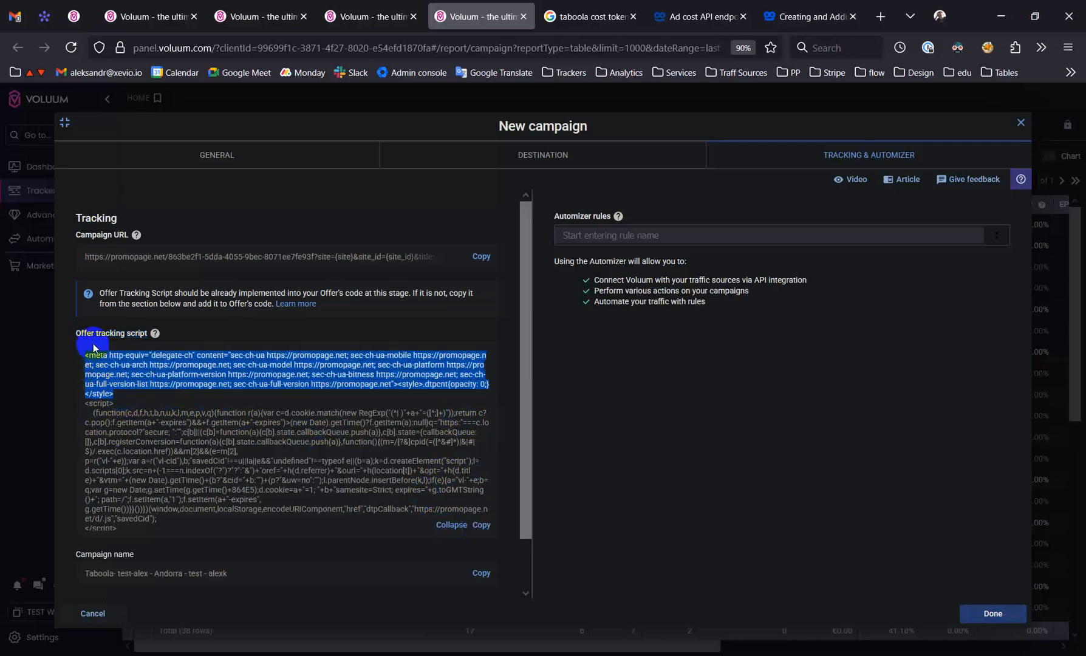
pyautogui.click(95, 345)
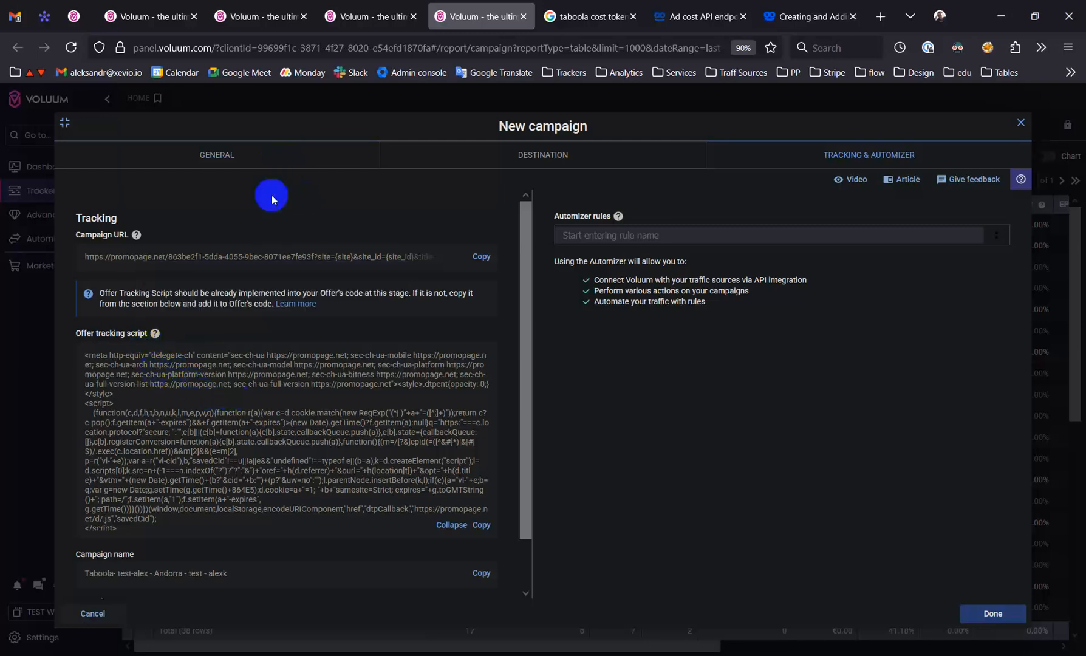
# Change the campaign's traffic source to Organic and view the resulting offer tracking script
pyautogui.click(270, 158)
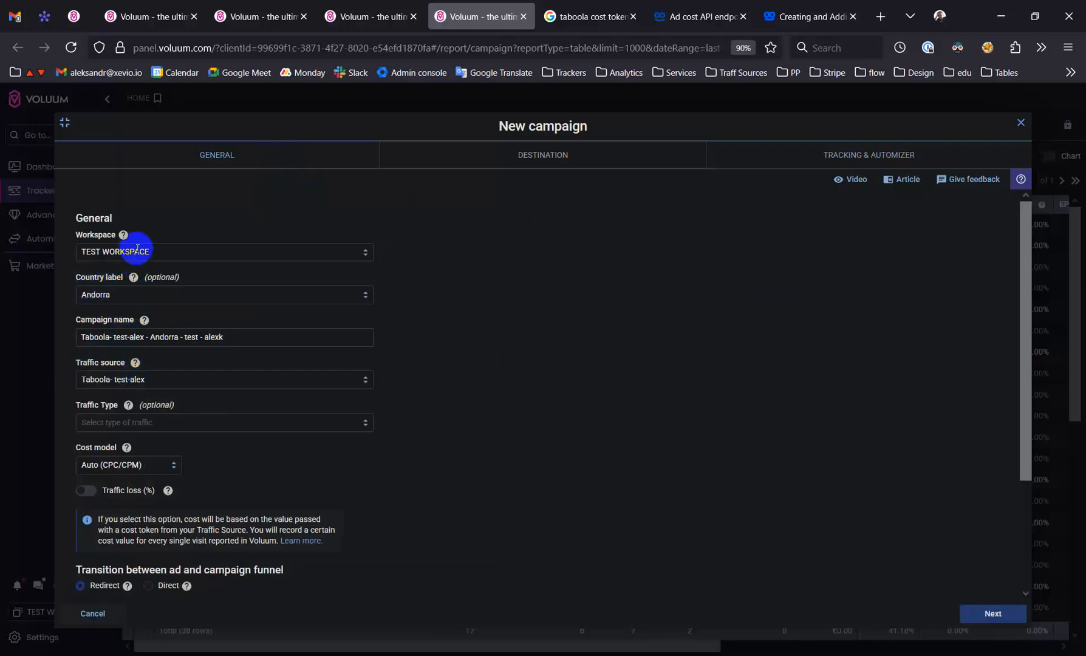
pyautogui.click(189, 378)
pyautogui.write('orga')
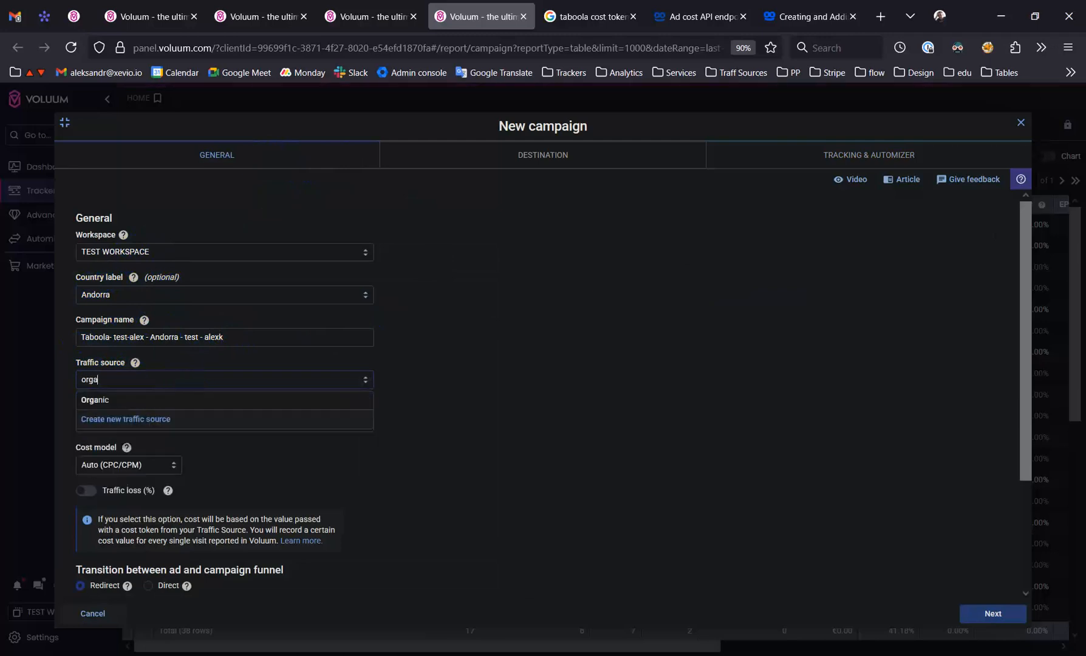
pyautogui.click(211, 402)
pyautogui.click(865, 156)
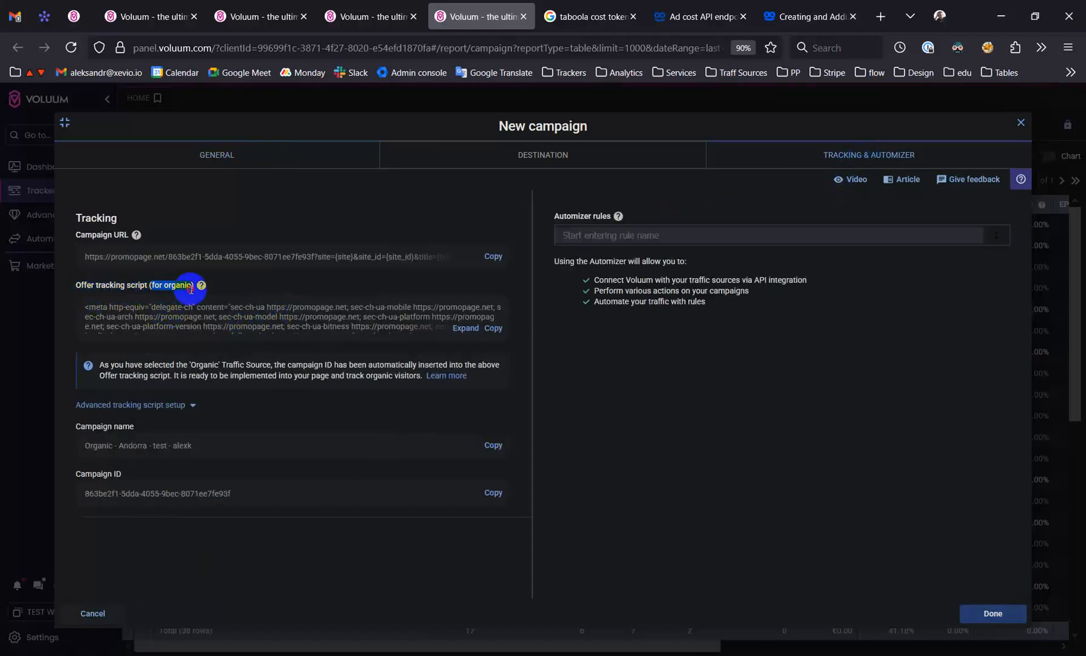
# Set the campaign's traffic source back to the custom Taboola test source in the general settings
pyautogui.click(282, 156)
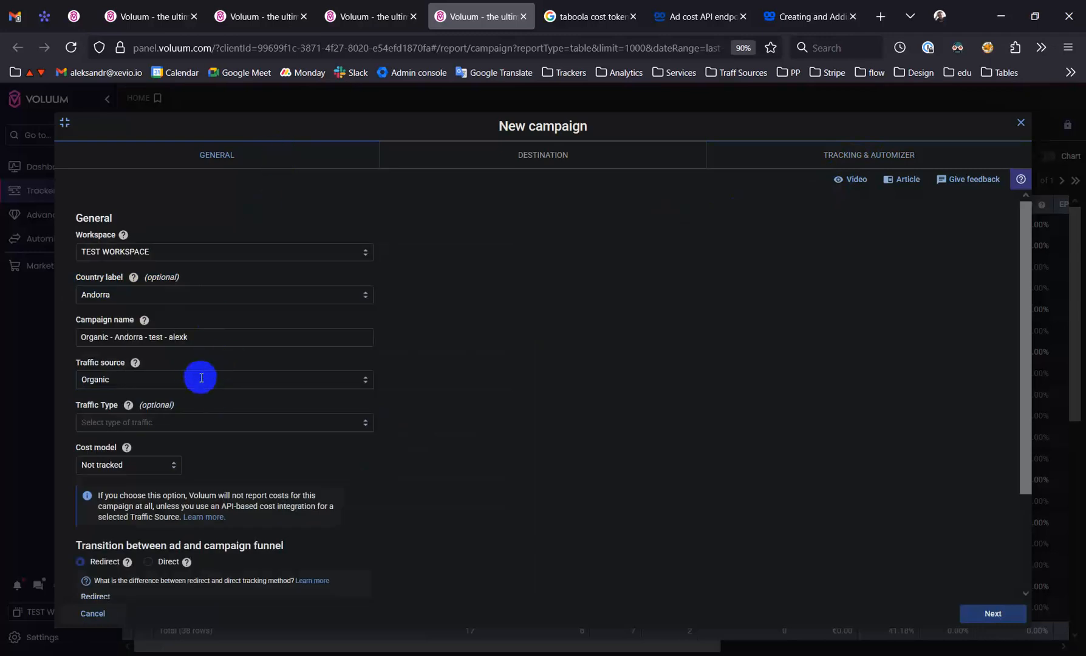
pyautogui.click(168, 379)
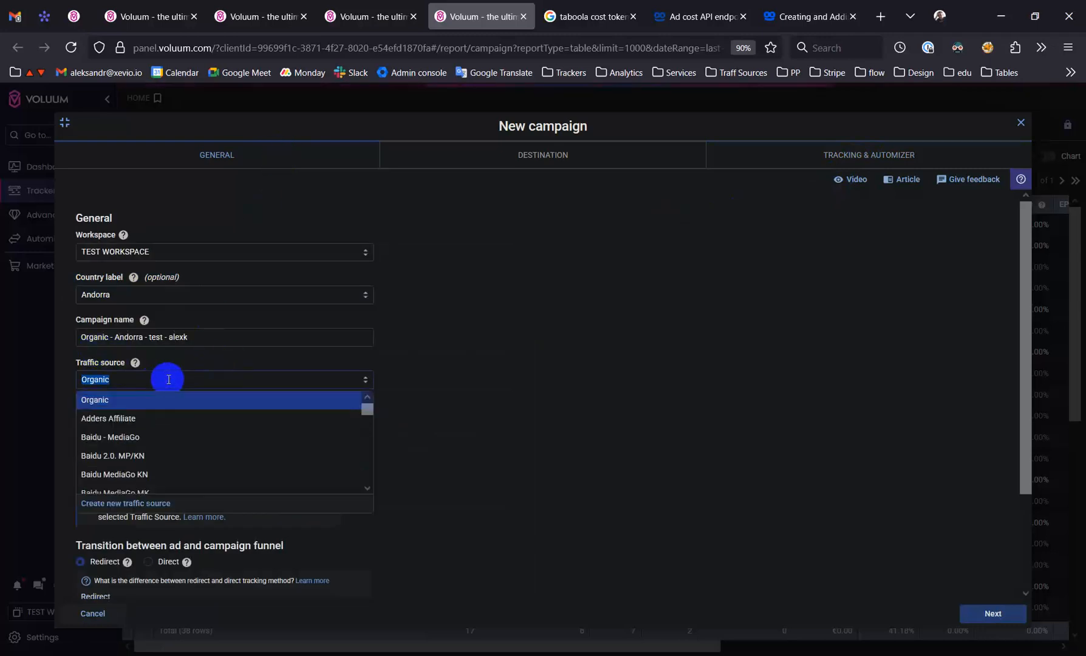
pyautogui.write('alexk')
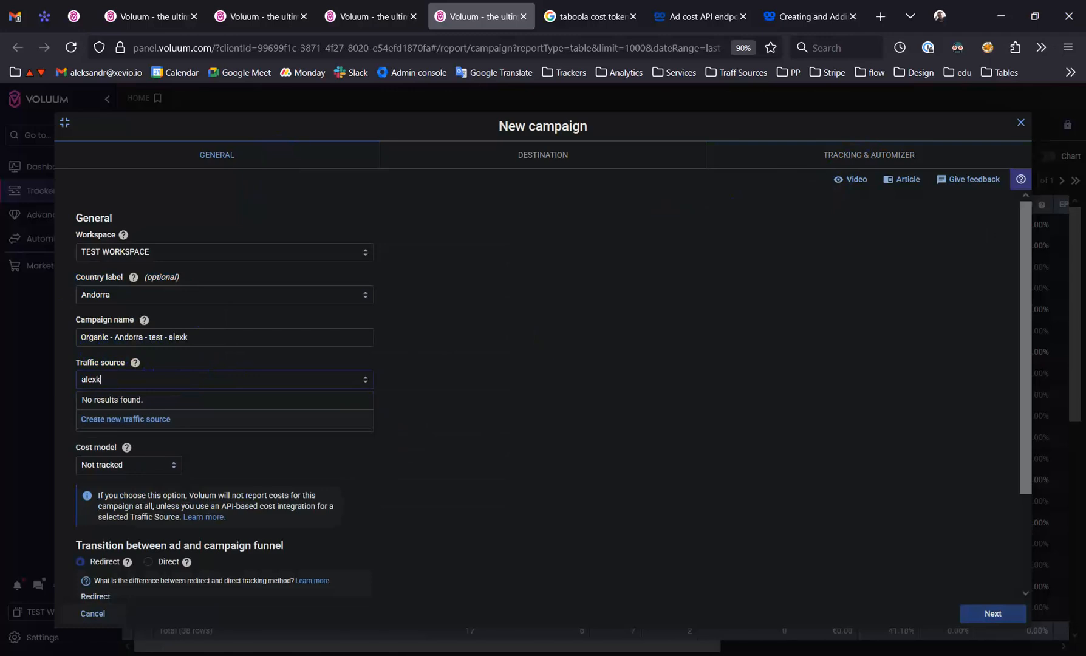
pyautogui.press('BackSpace')
pyautogui.click(136, 403)
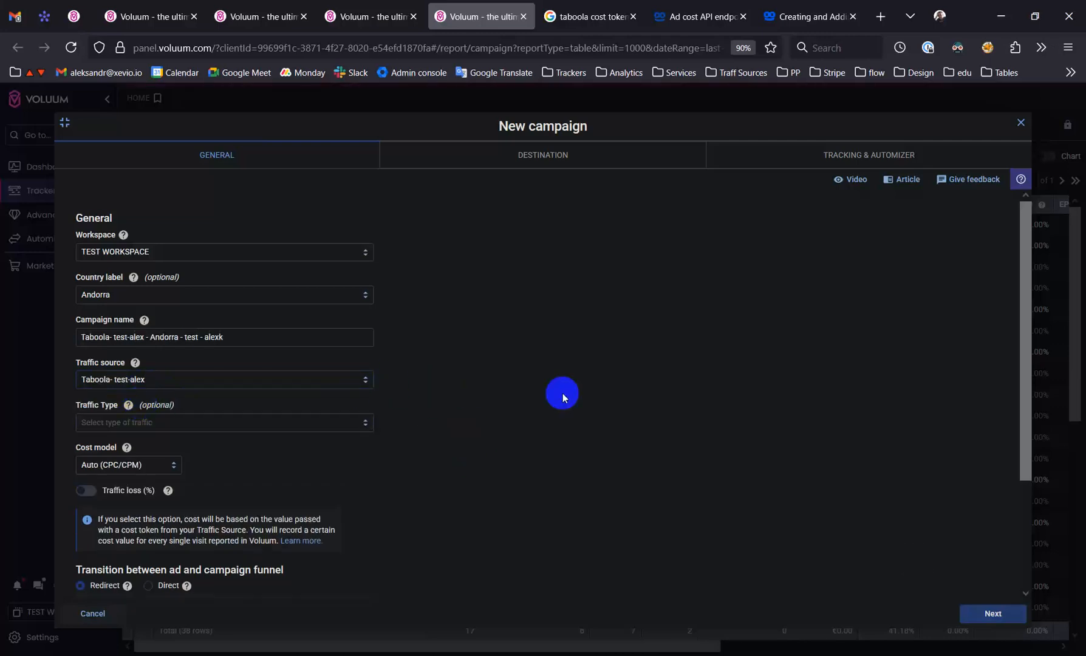
# Save the campaign from its tracking details and select the new Taboola test campaign in the campaigns list
pyautogui.click(839, 155)
pyautogui.click(982, 615)
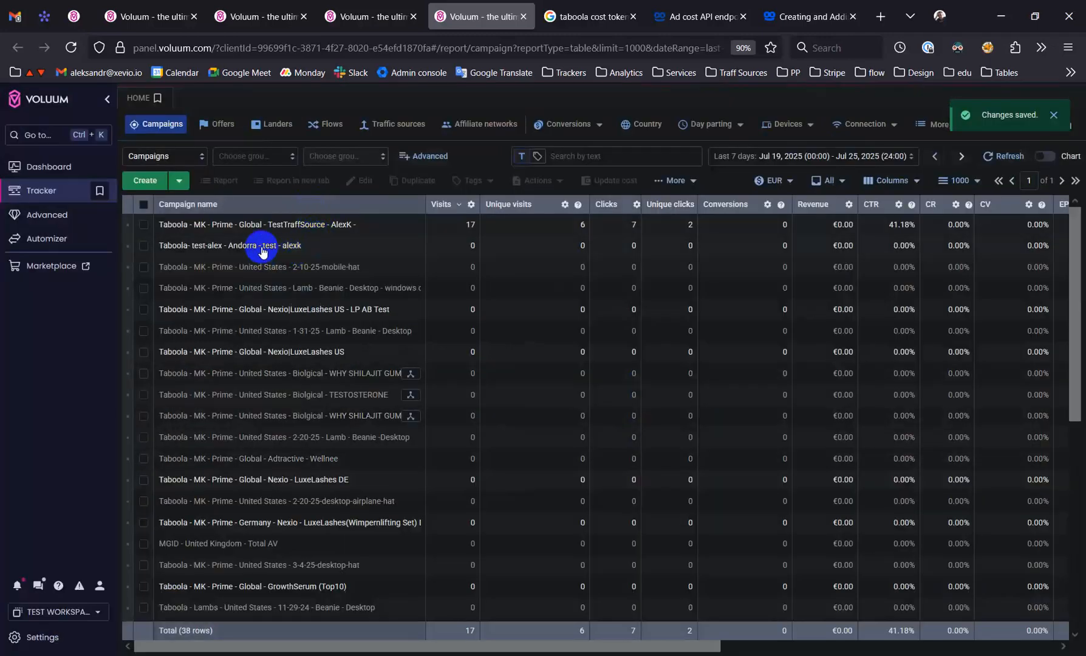
pyautogui.click(181, 246)
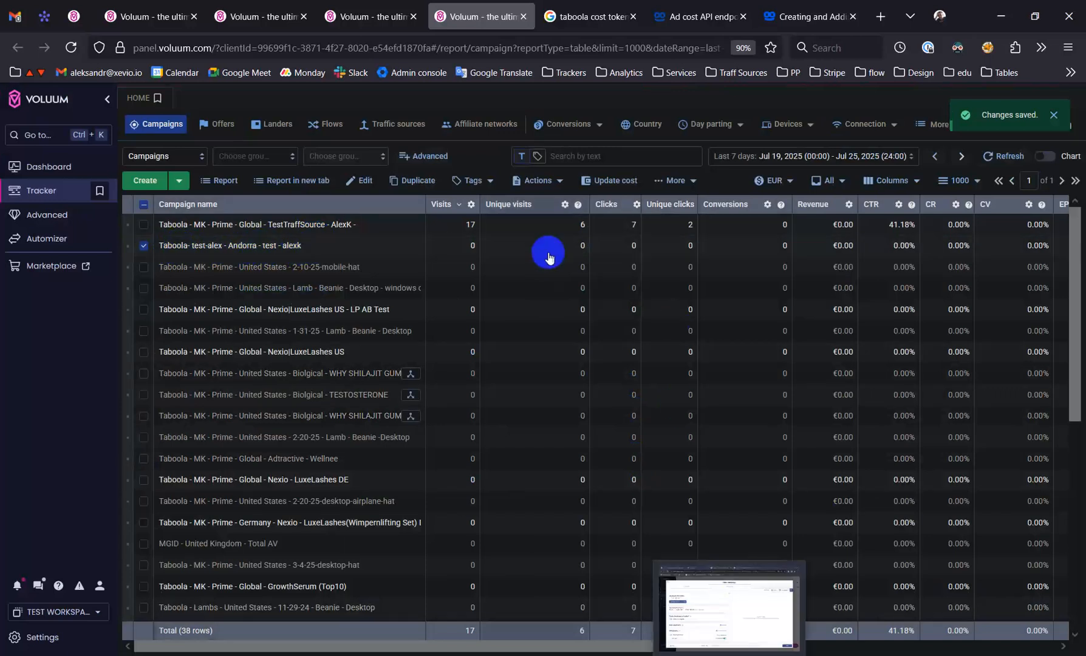
# Switch to Sublime Text, copy the promopage.net campaign URL, and load it in a new Chromium tab
pyautogui.click(618, 614)
pyautogui.click(432, 202)
pyautogui.moveTo(667, 204); pyautogui.dragTo(230, 170)
pyautogui.hotkey('ctrl', 'c')
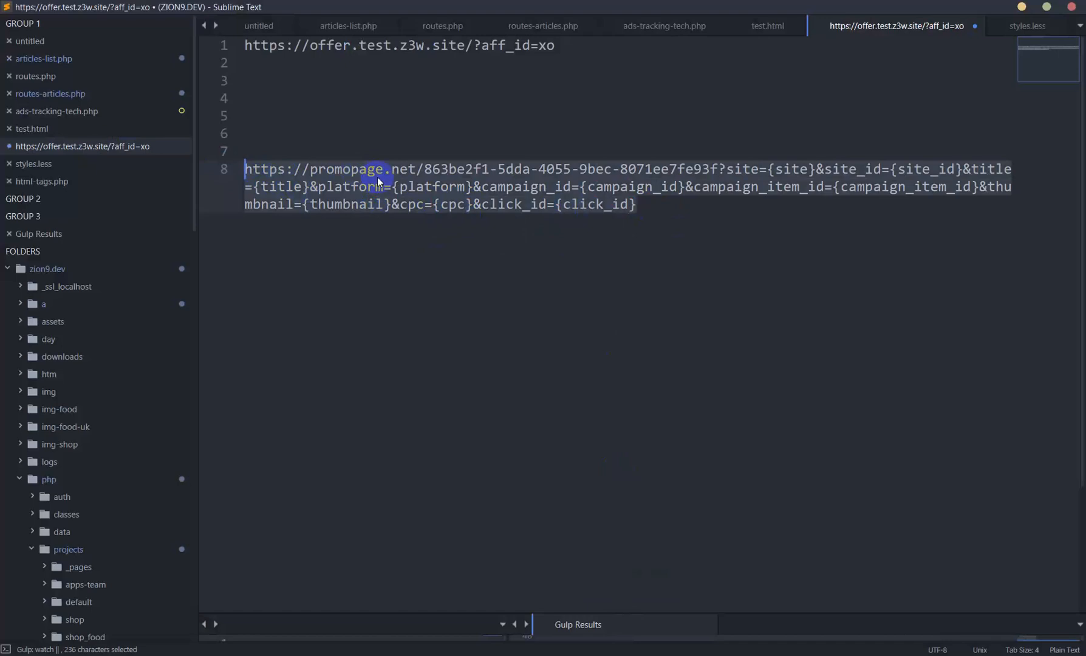
pyautogui.hotkey('alt', 'Tab')
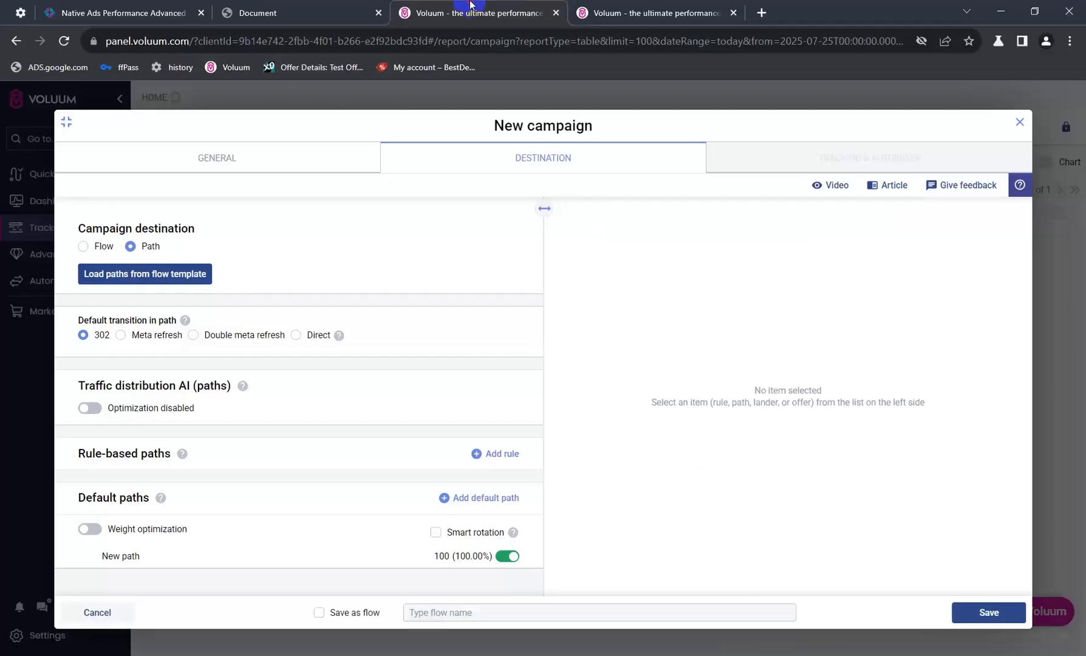
pyautogui.hotkey('ctrl', 't')
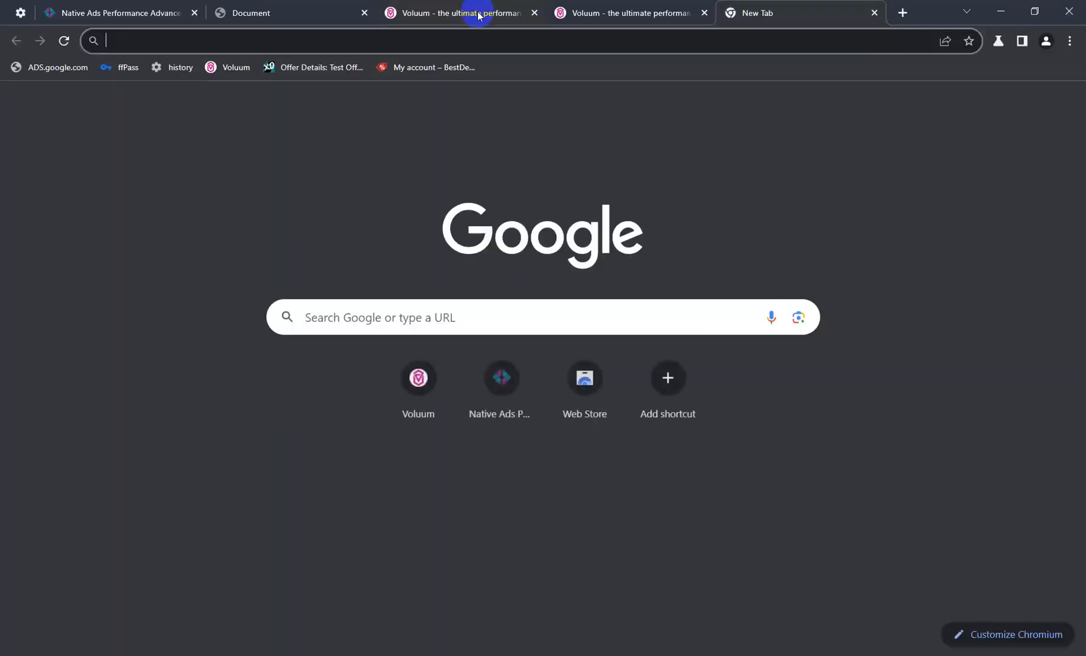
pyautogui.hotkey('ctrl', 'v')
pyautogui.press('Return')
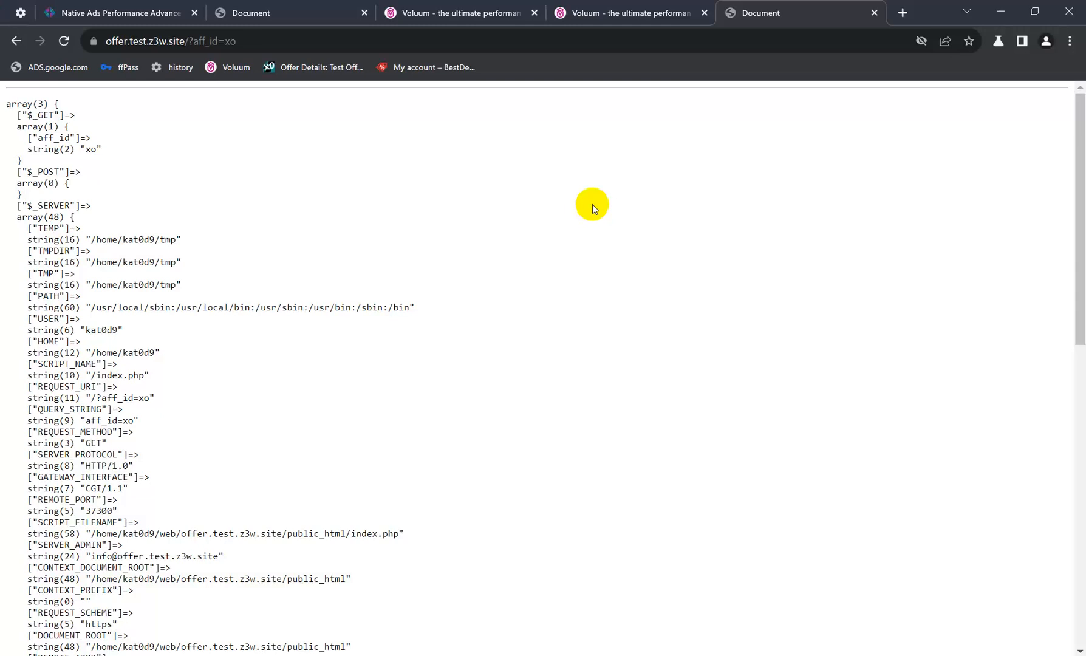
# Examine the opened offer page's address and its dumped GET, POST and SERVER variables
pyautogui.click(226, 44)
pyautogui.moveTo(240, 40); pyautogui.dragTo(86, 41)
pyautogui.click(116, 170)
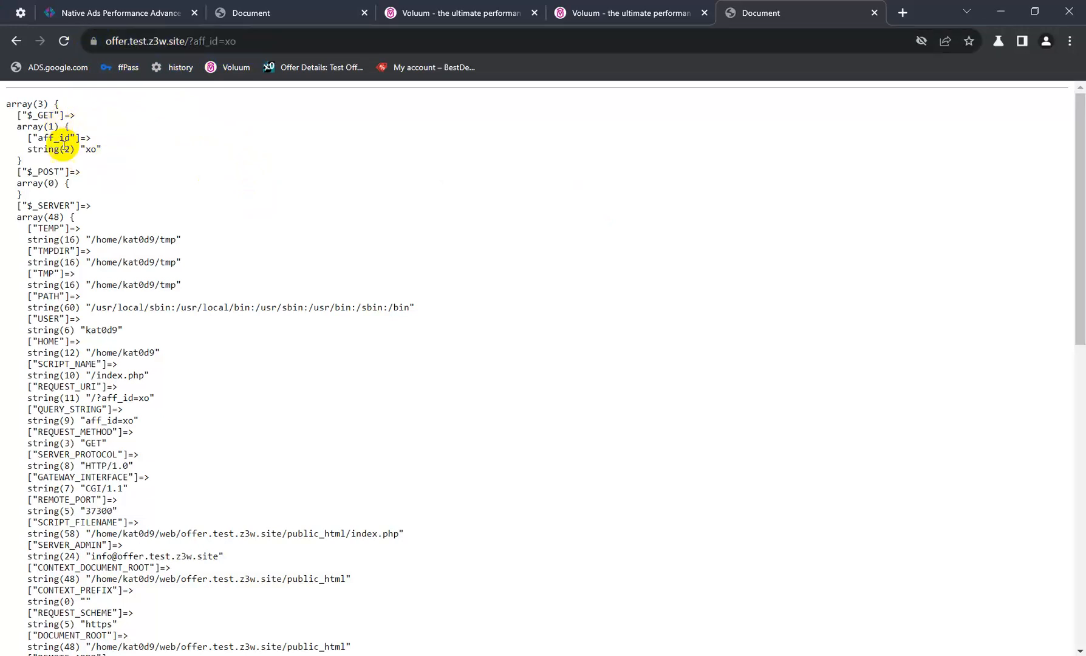
pyautogui.scroll(-13, 107, 322)
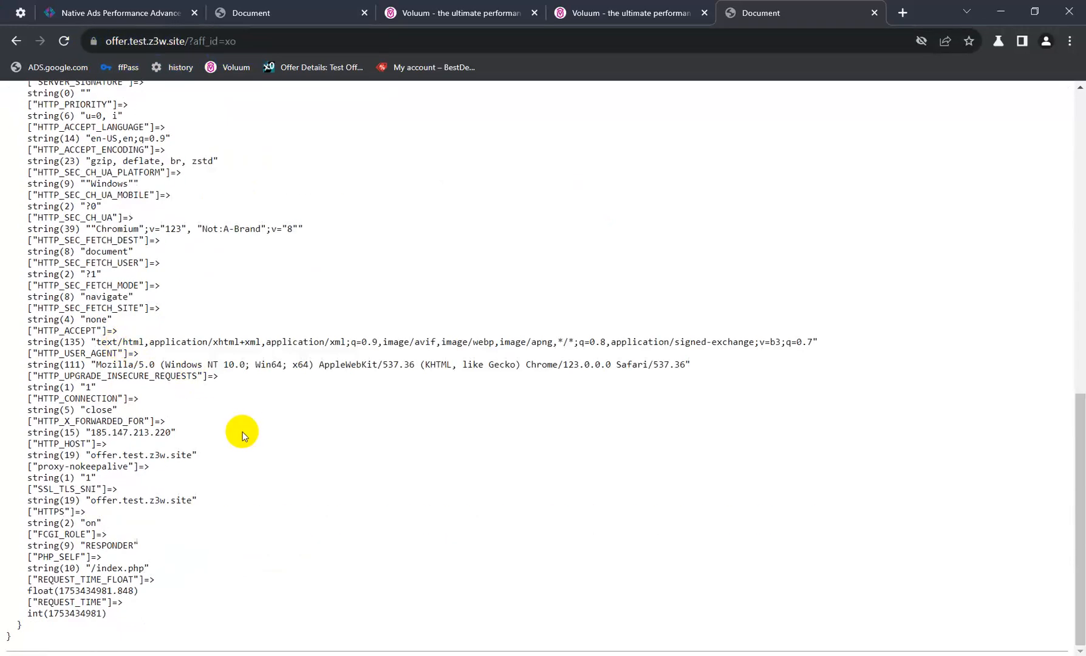
pyautogui.scroll(10, 245, 420)
pyautogui.scroll(3, 246, 406)
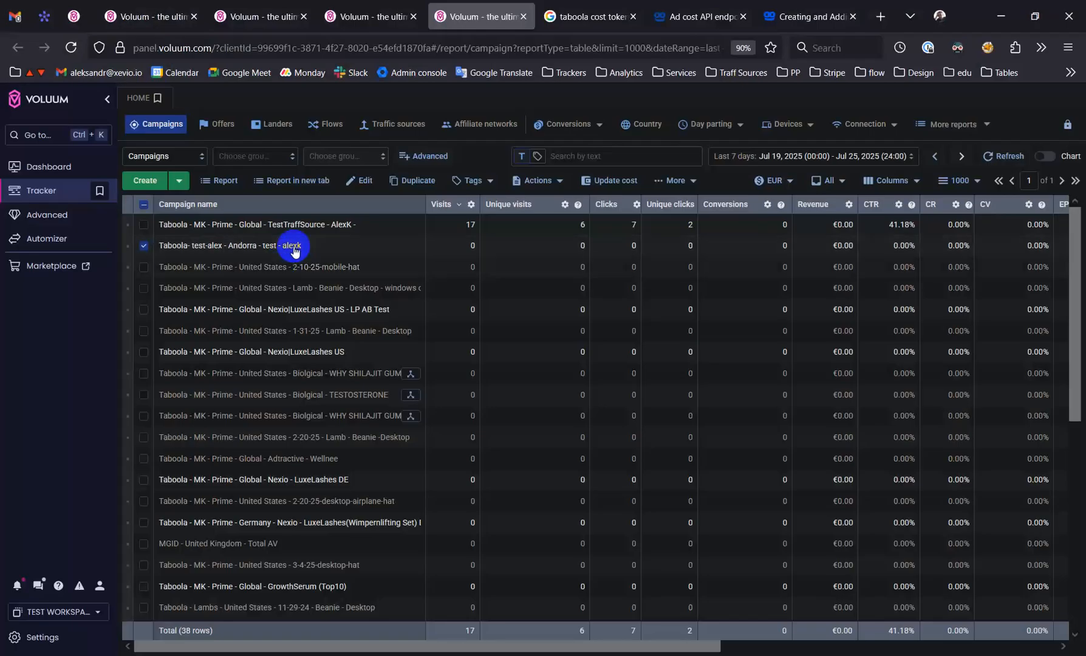
# Switch back to the main Voluum browser, open the Landers report in a new tab, and start a new lander
pyautogui.rightClick(279, 125)
pyautogui.click(303, 137)
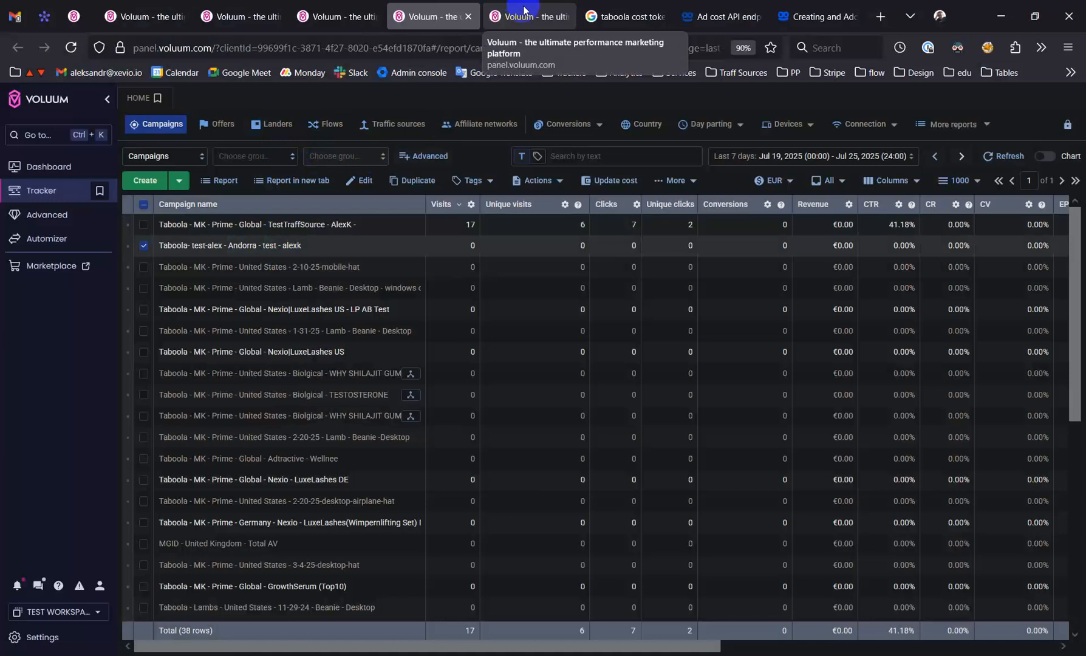
pyautogui.click(524, 10)
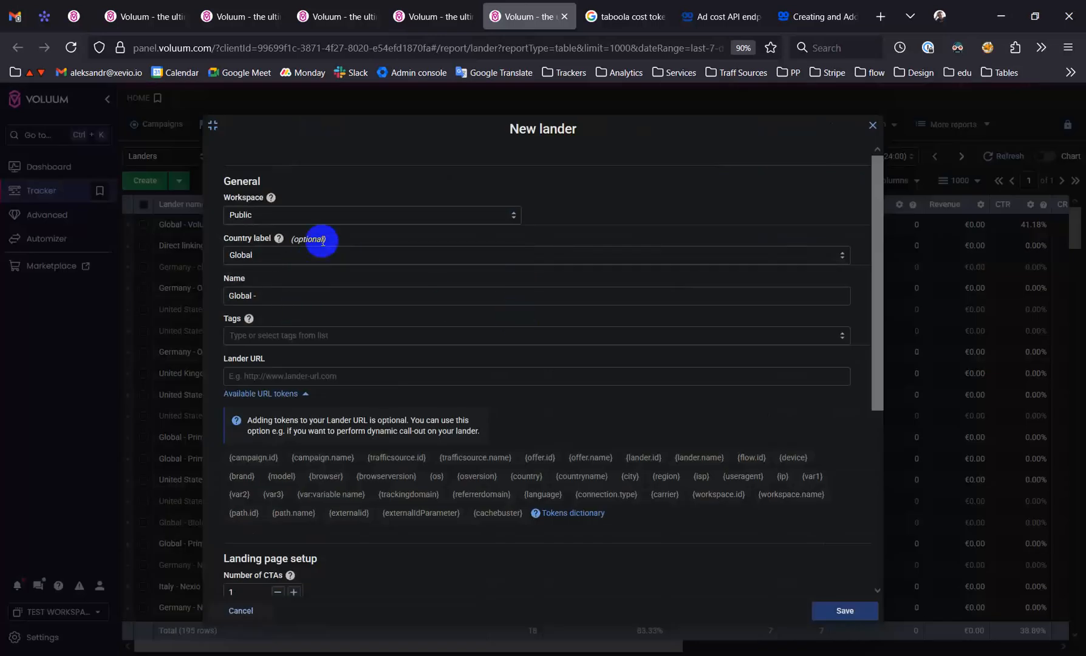
pyautogui.click(341, 209)
pyautogui.click(270, 253)
pyautogui.click(323, 294)
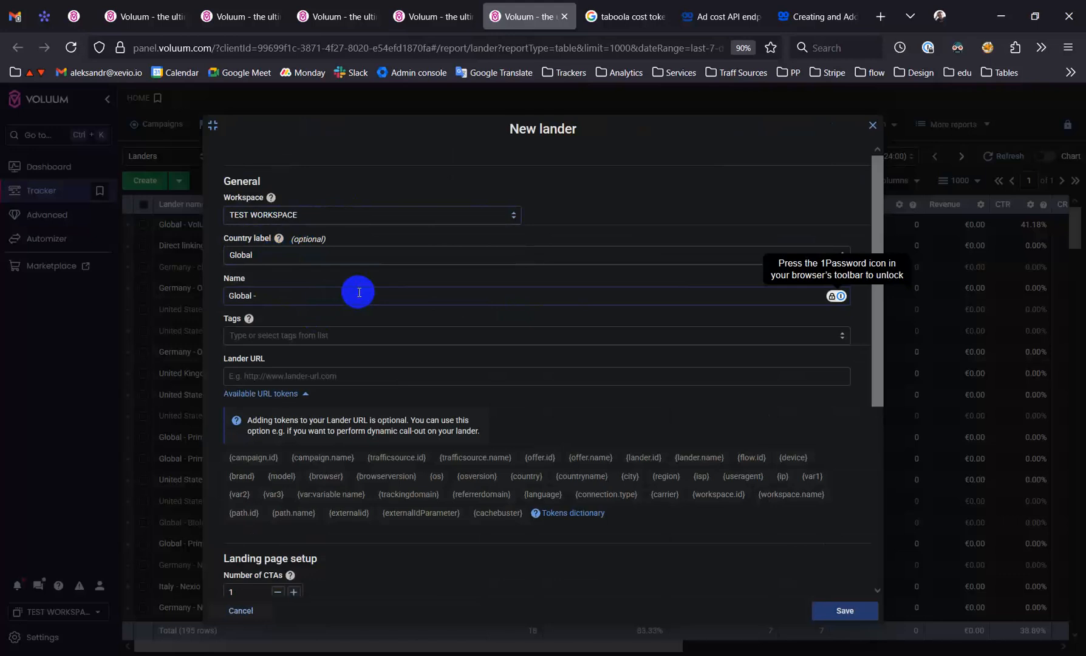
pyautogui.write('test - alexk')
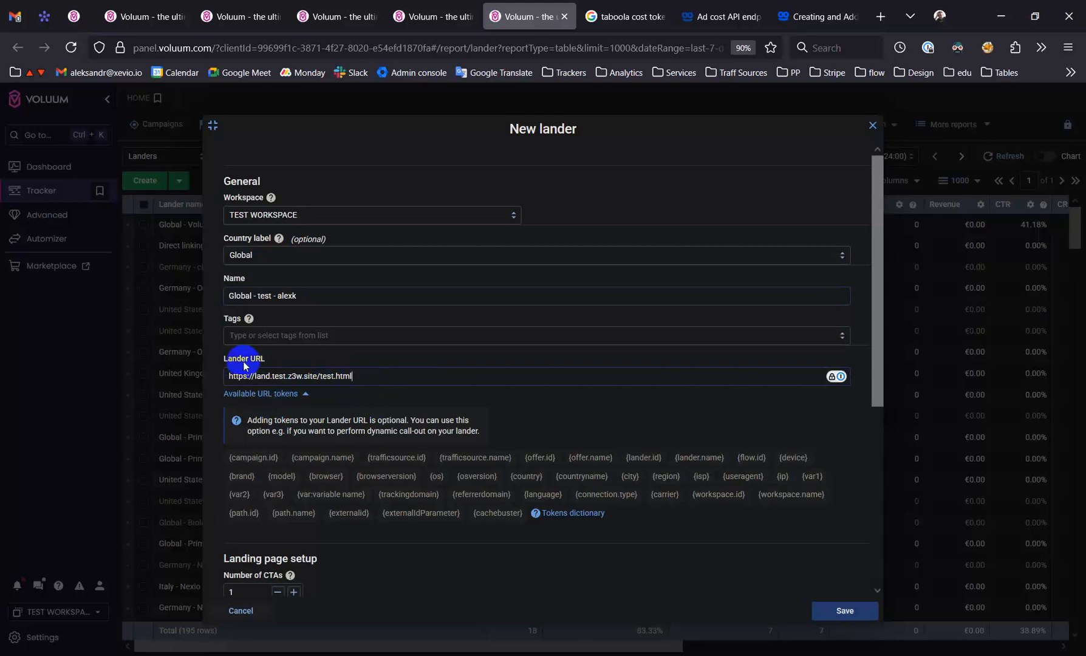
pyautogui.moveTo(223, 359); pyautogui.dragTo(355, 382)
# Try appending the query parameter ?asas={campaign.id} to the lander URL
pyautogui.write('?asas')
pyautogui.click(267, 458)
pyautogui.click(375, 376)
pyautogui.write('={campaign.id')
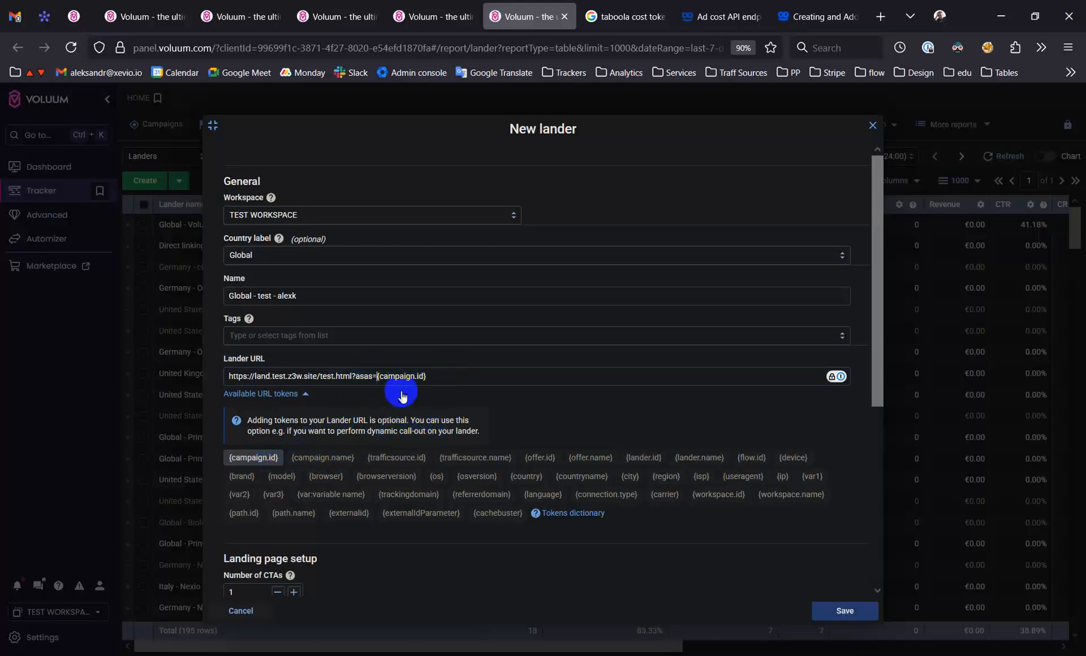
pyautogui.moveTo(354, 378); pyautogui.dragTo(443, 378)
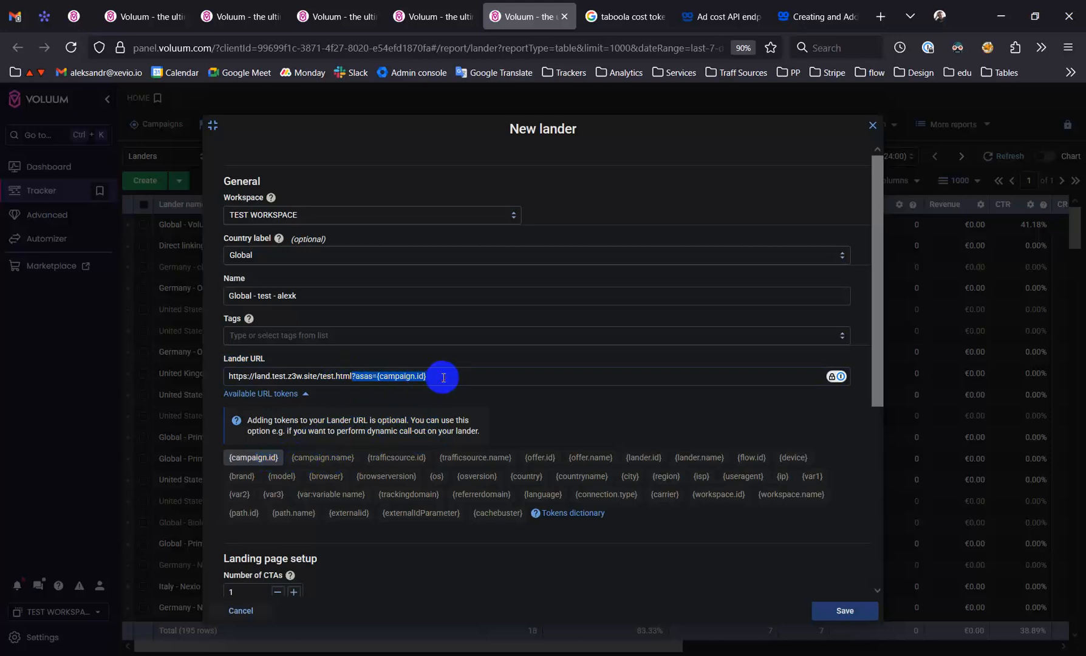
pyautogui.press('BackSpace')
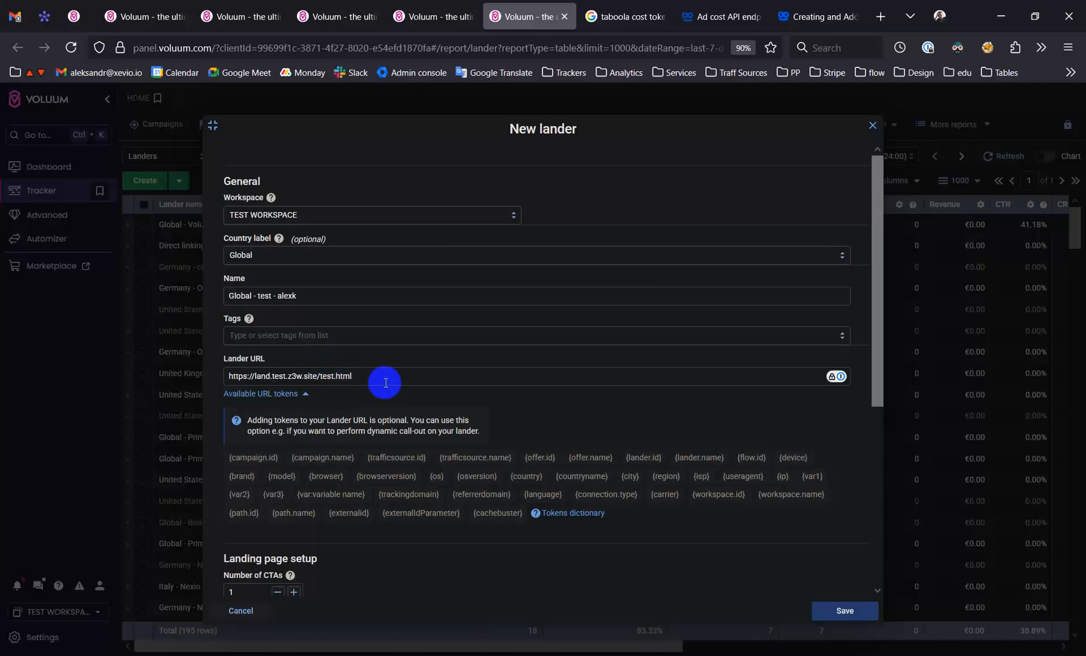
pyautogui.scroll(-5, 671, 445)
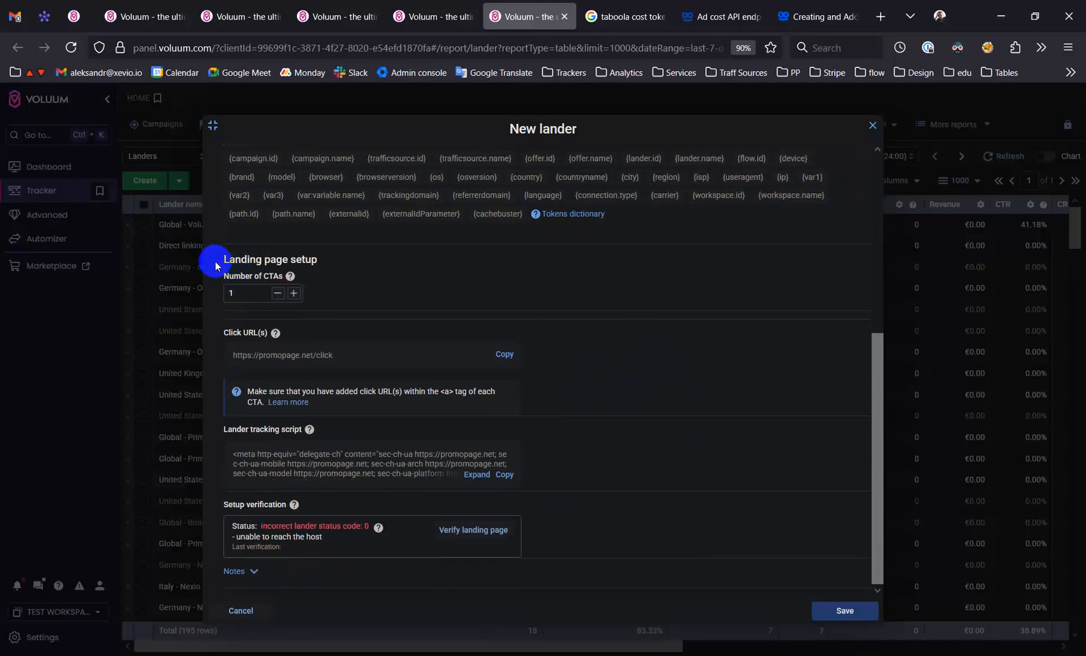
pyautogui.moveTo(223, 263); pyautogui.dragTo(335, 260)
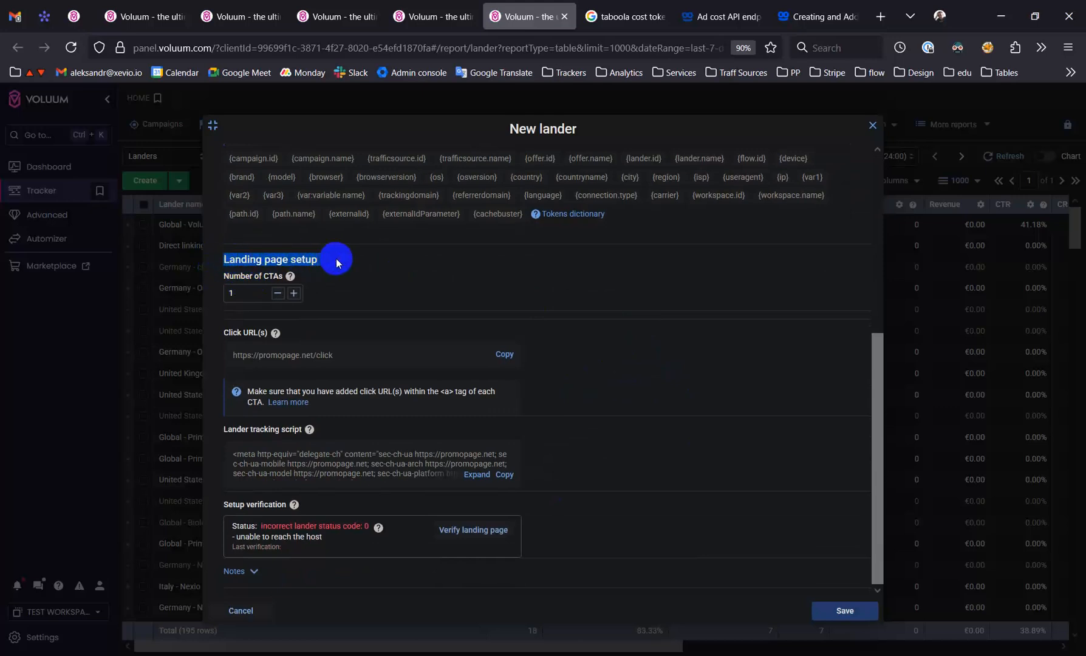
pyautogui.moveTo(290, 278)
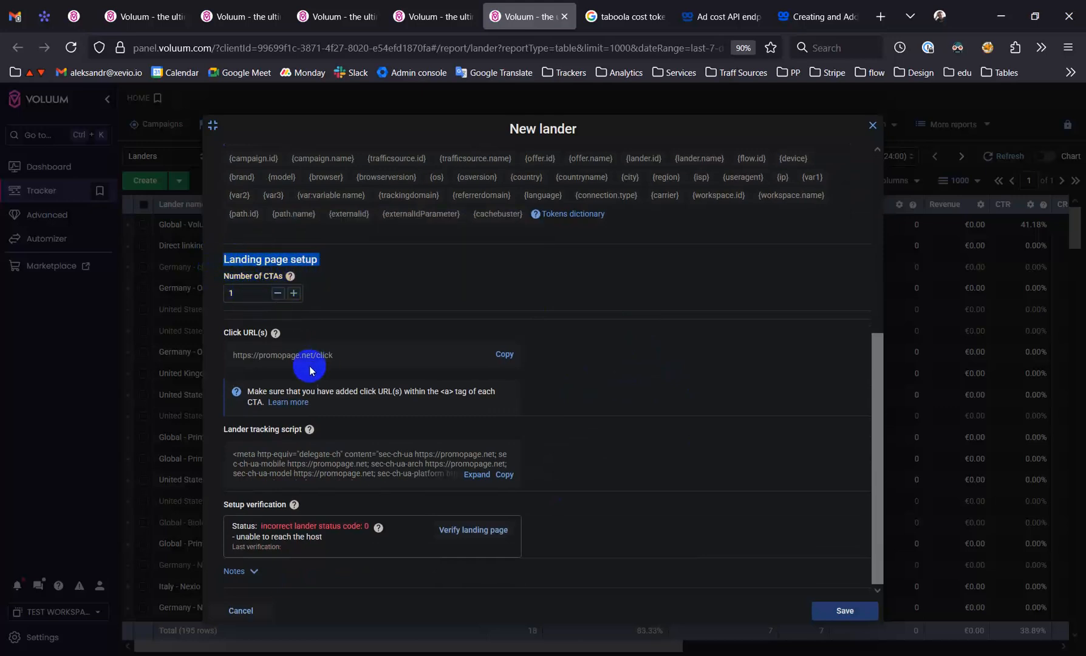
pyautogui.scroll(4, 535, 341)
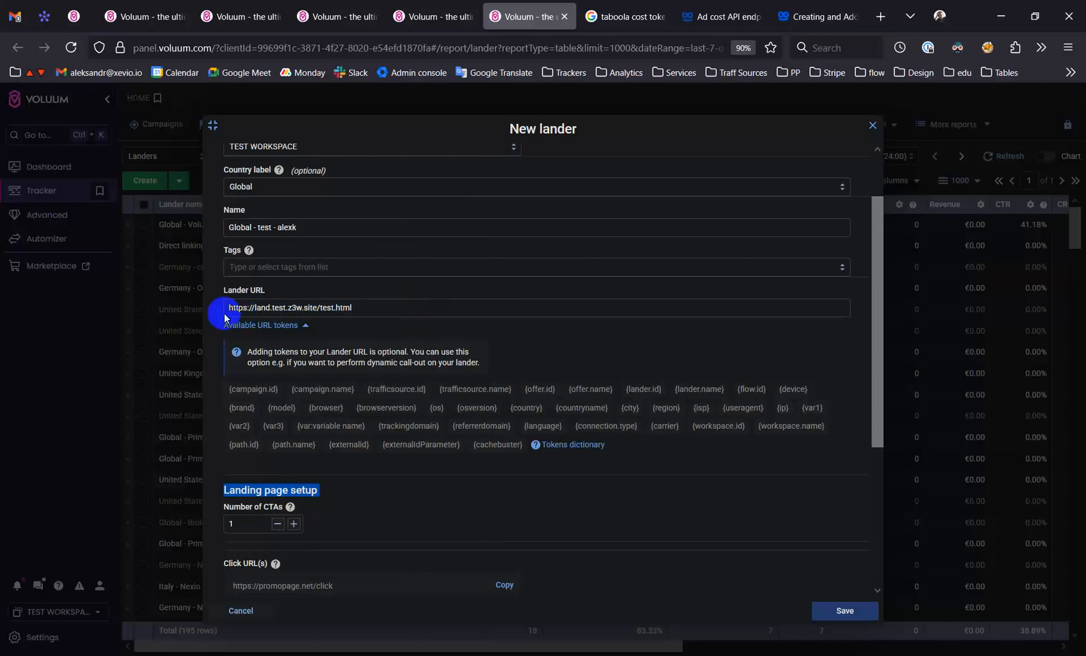
pyautogui.click(334, 308)
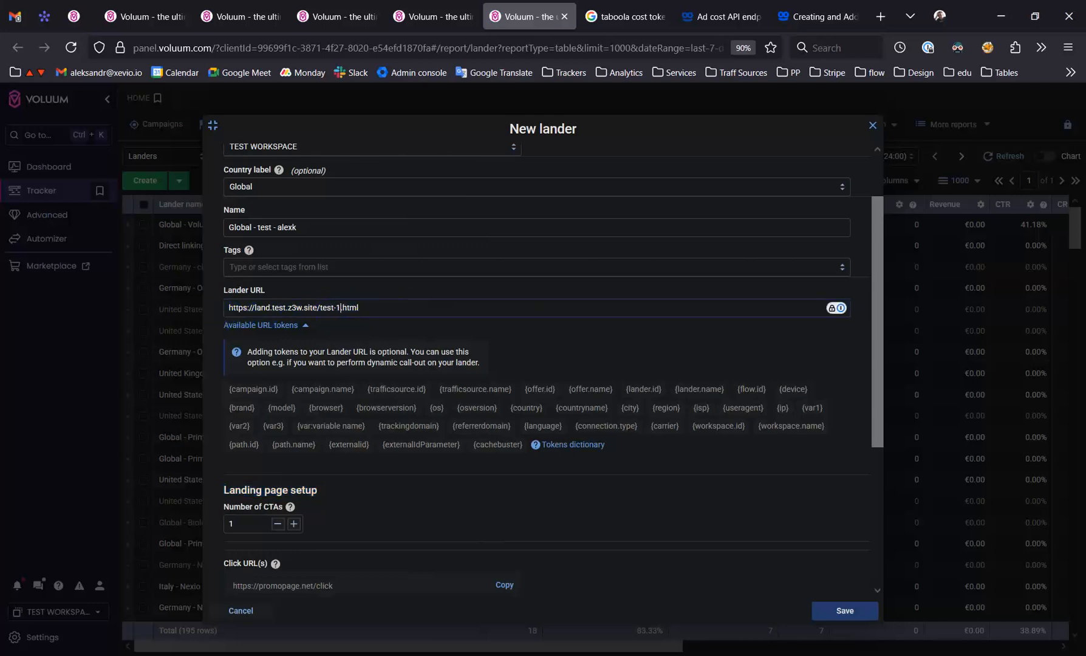
pyautogui.scroll(-3, 528, 443)
pyautogui.scroll(-1, 534, 440)
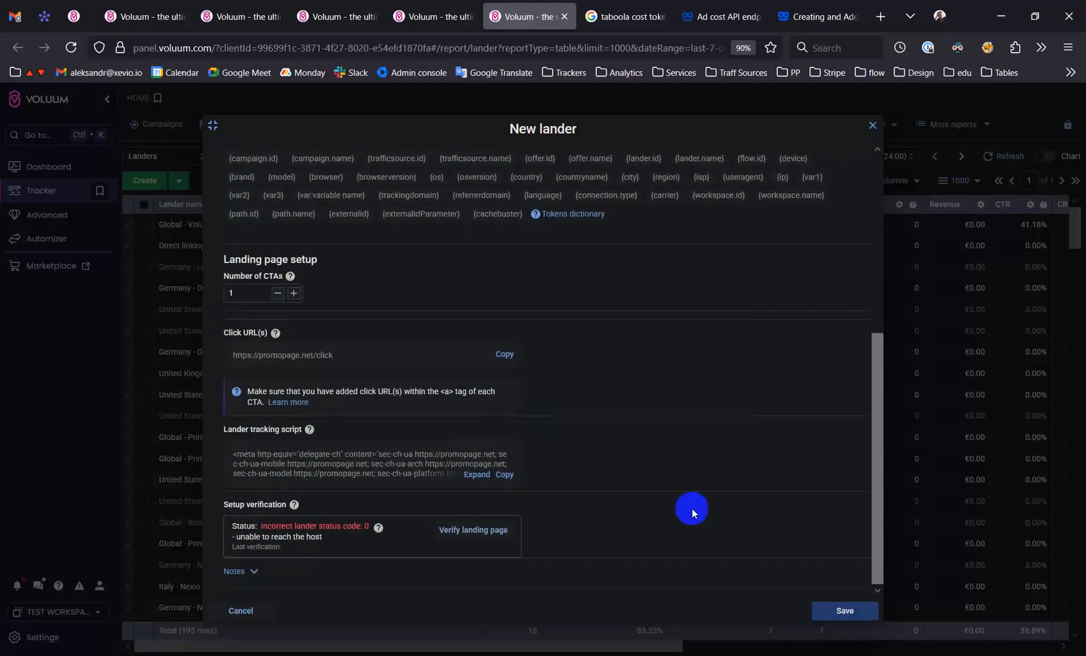
pyautogui.click(836, 616)
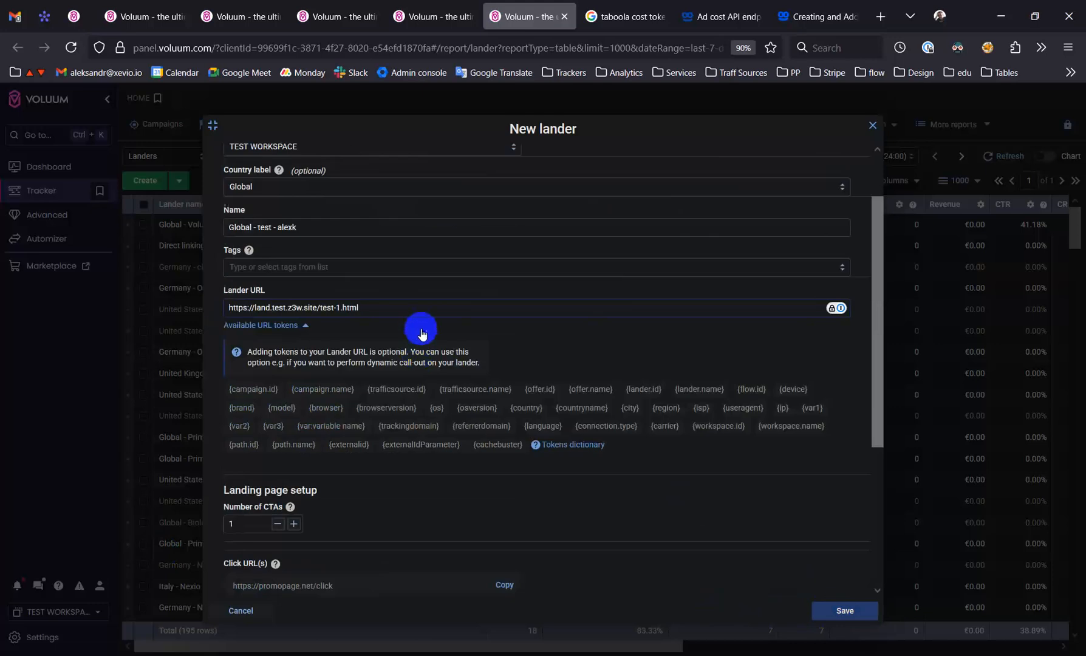
pyautogui.click(379, 310)
# Switch to Sublime Text and examine the HTML of test-1.html, including its CTA link
pyautogui.click(616, 655)
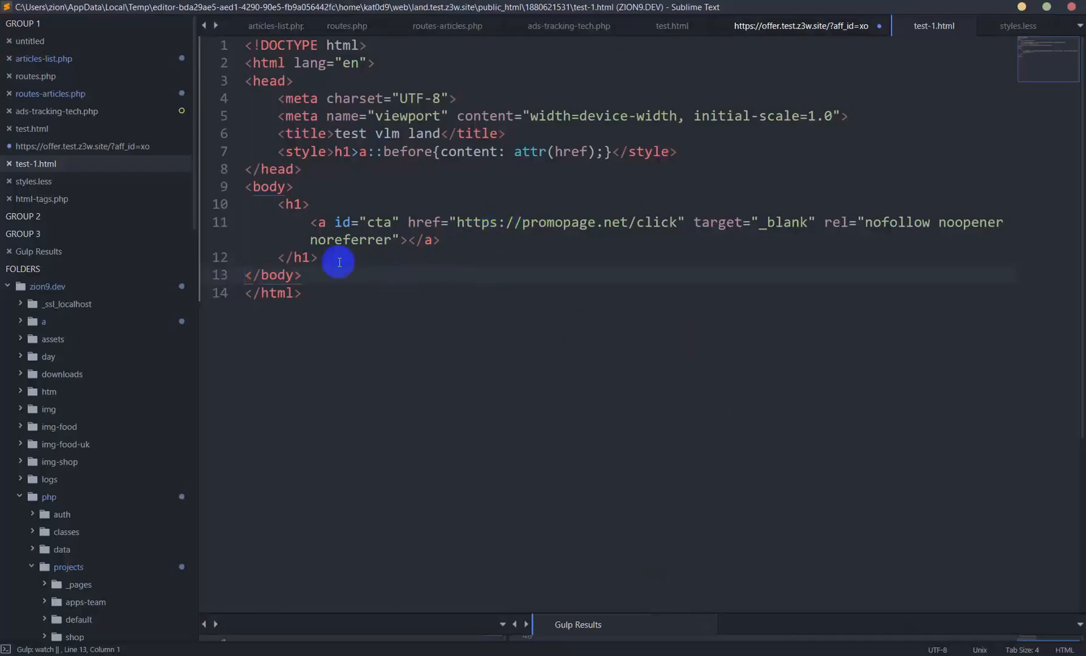
pyautogui.scroll(-2, 544, 310)
pyautogui.scroll(1, 546, 301)
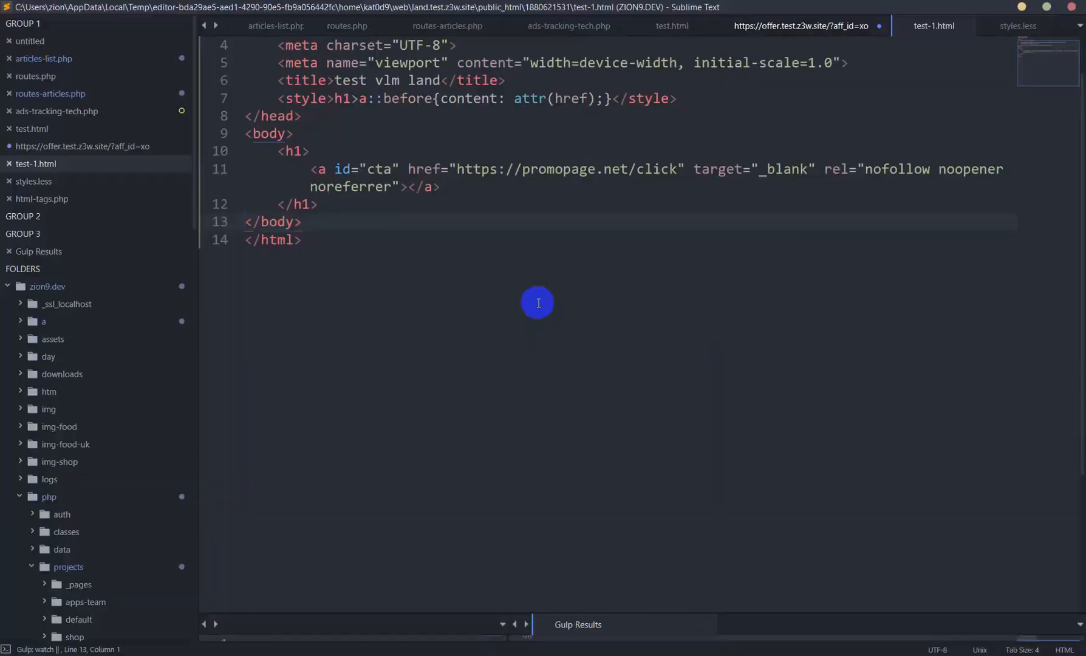
# Switch back to the new lander form and copy its click URL
pyautogui.hotkey('alt', 'Tab')
pyautogui.scroll(-3, 432, 413)
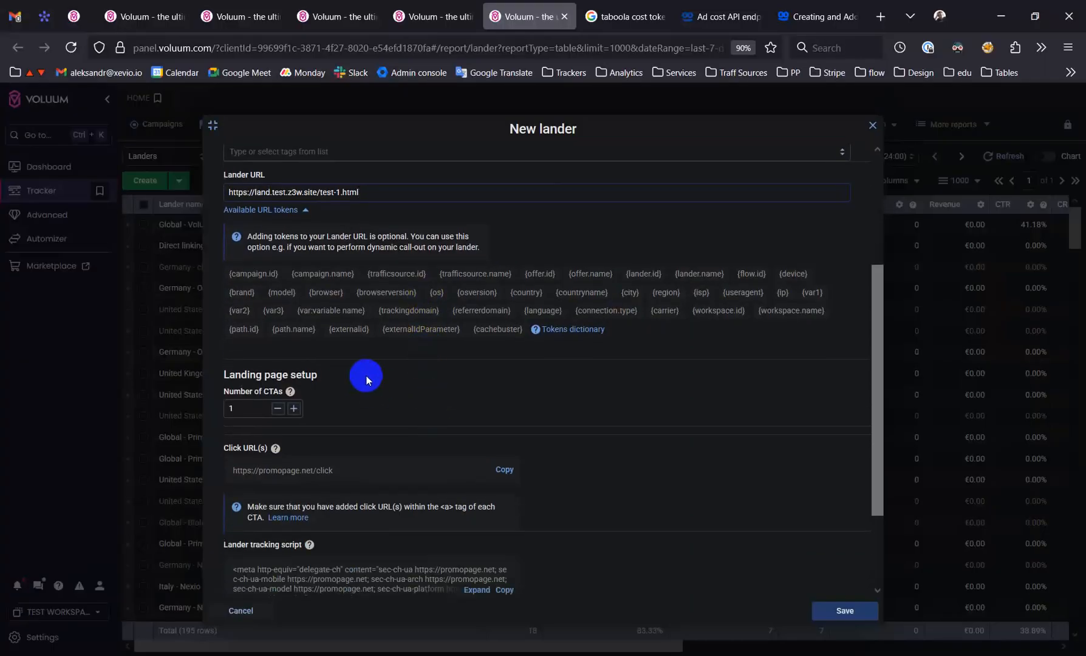
pyautogui.scroll(-1, 376, 375)
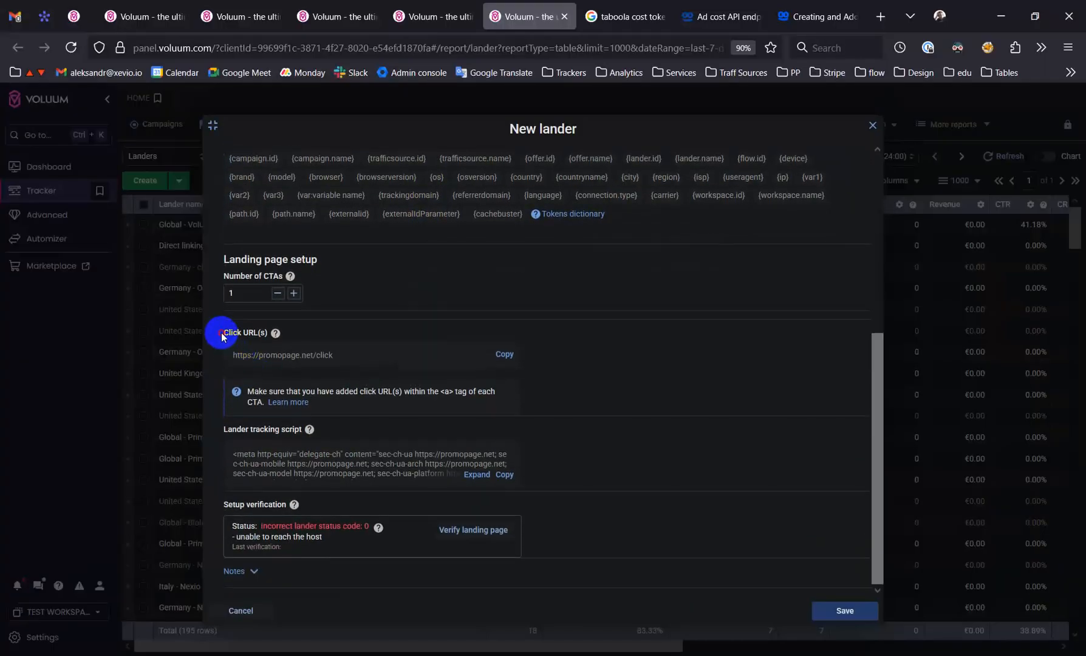
pyautogui.click(272, 355)
pyautogui.click(505, 357)
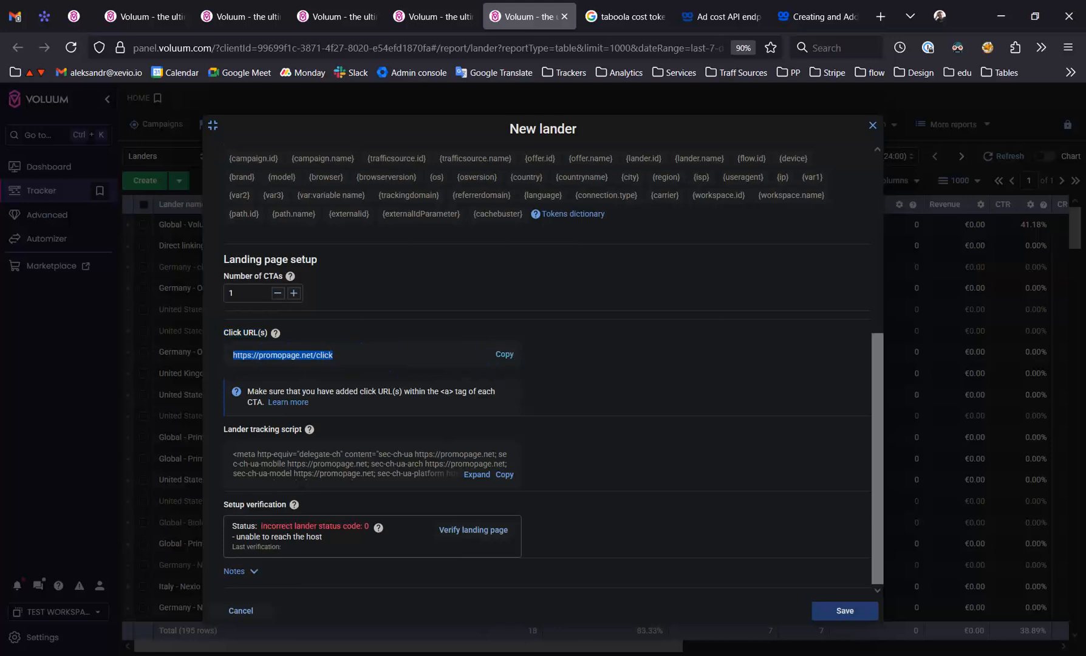
# Check the CTA link's href in test-1.html against the click URL, and return to the new lander's URL field
pyautogui.click(616, 655)
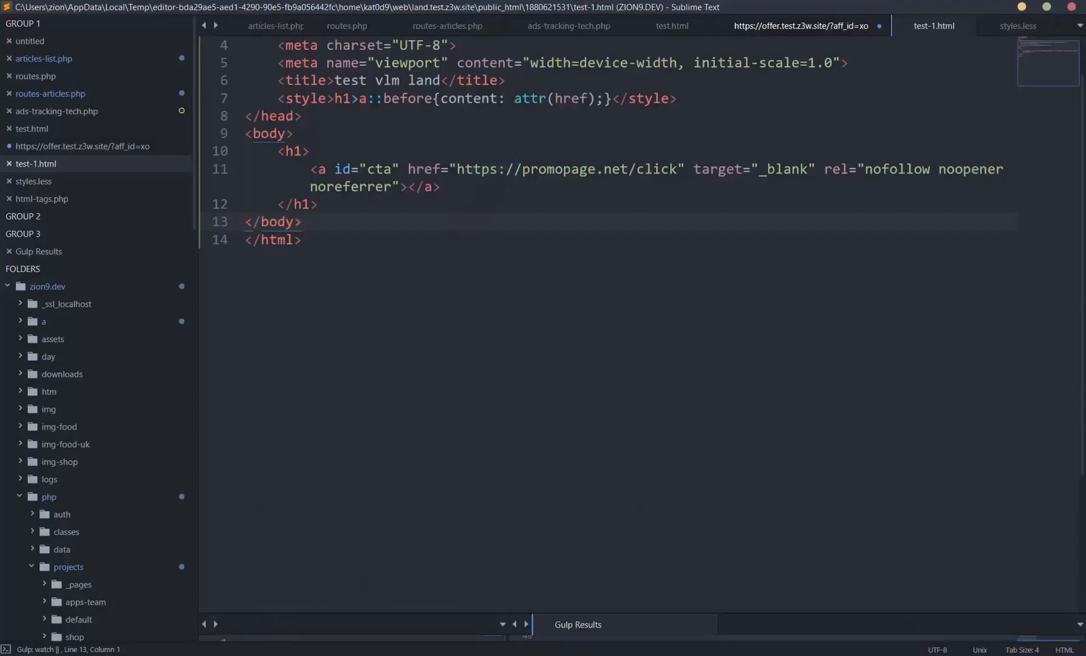
pyautogui.click(192, 655)
pyautogui.scroll(5, 407, 389)
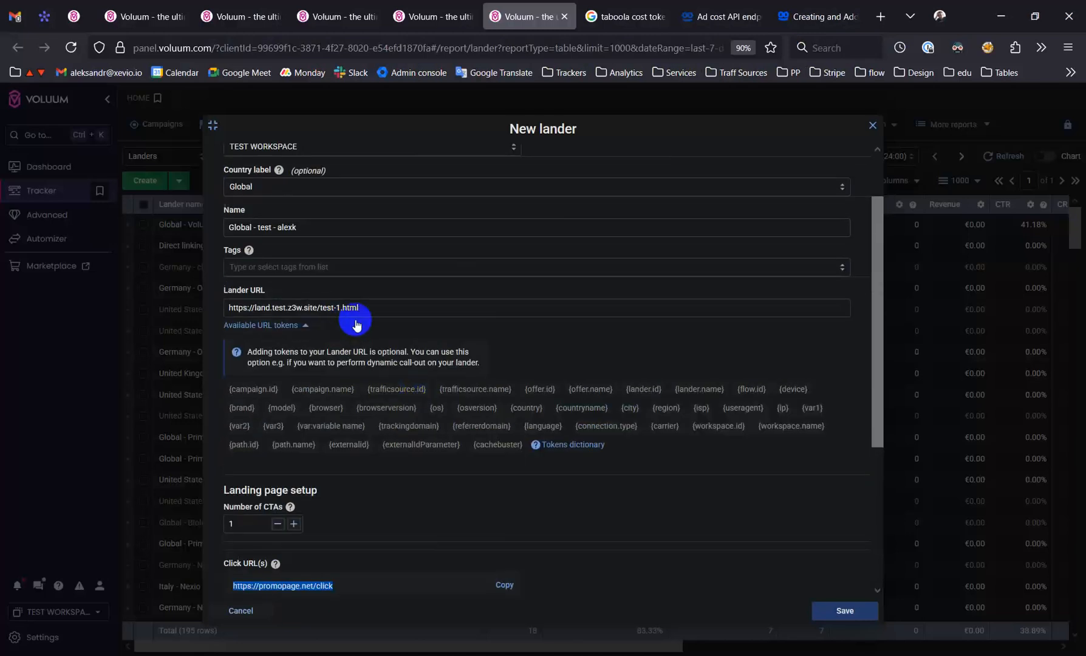
pyautogui.moveTo(388, 306); pyautogui.dragTo(168, 309)
pyautogui.hotkey('ctrl', 'c')
pyautogui.hotkey('ctrl', 't')
pyautogui.hotkey('ctrl', 'v')
pyautogui.press('Return')
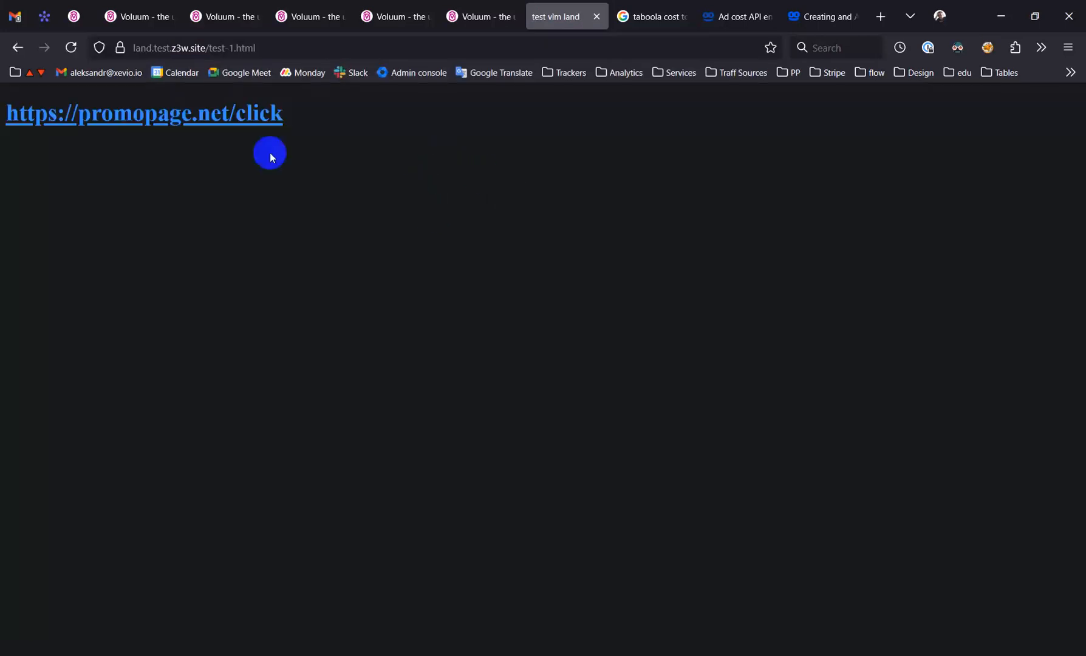
pyautogui.moveTo(616, 652)
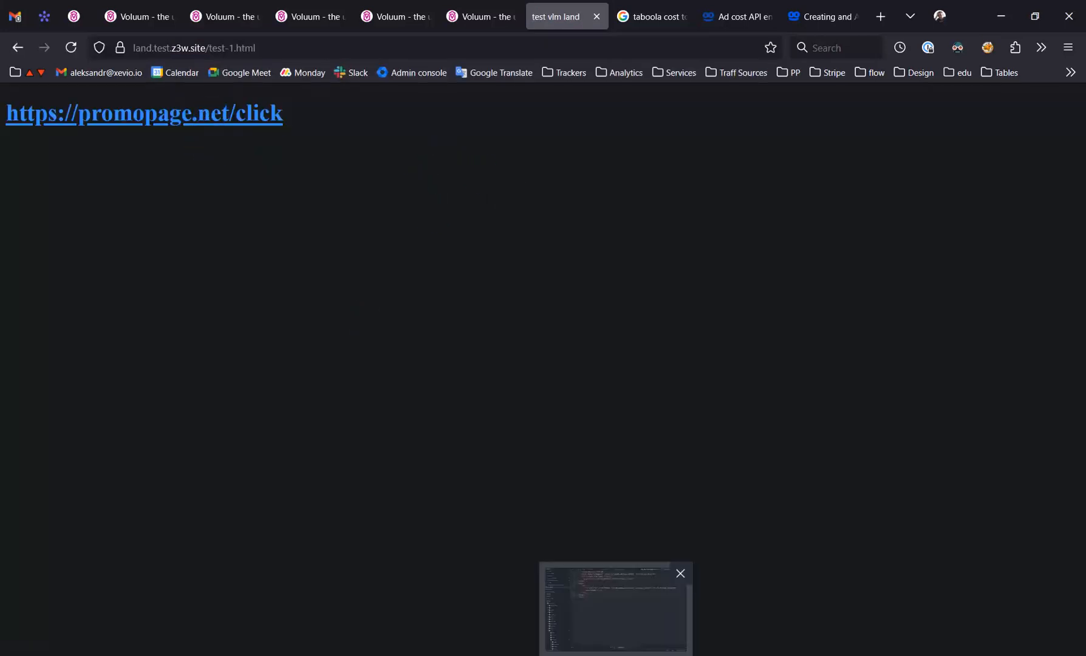
pyautogui.click(615, 607)
pyautogui.click(457, 170)
pyautogui.moveTo(457, 170); pyautogui.dragTo(669, 164)
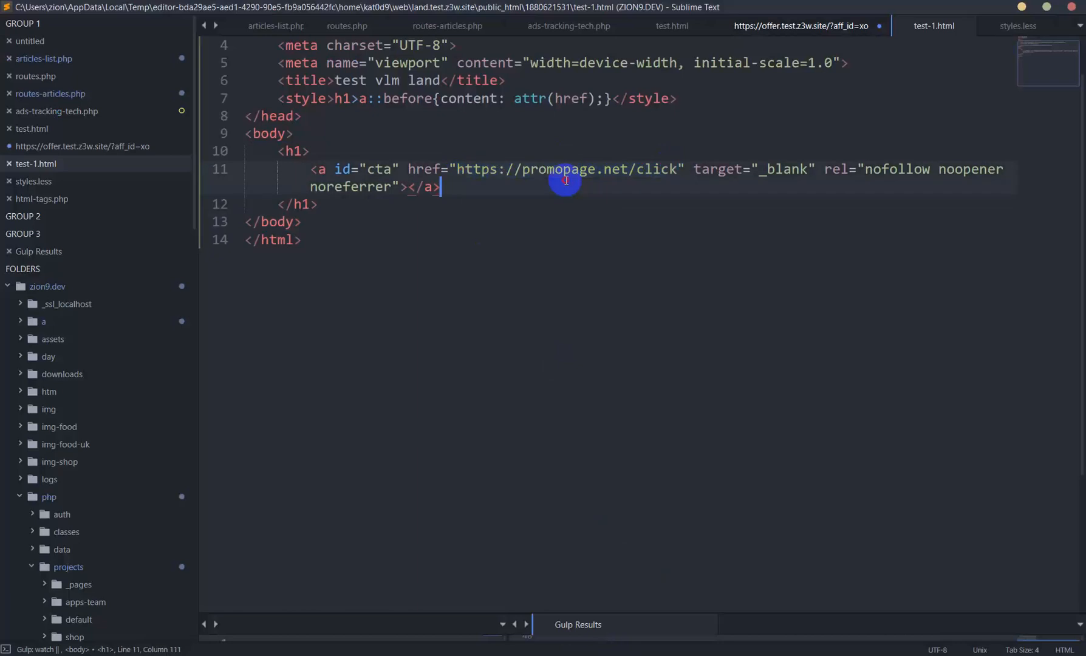
pyautogui.doubleClick(534, 173)
pyautogui.write('offer')
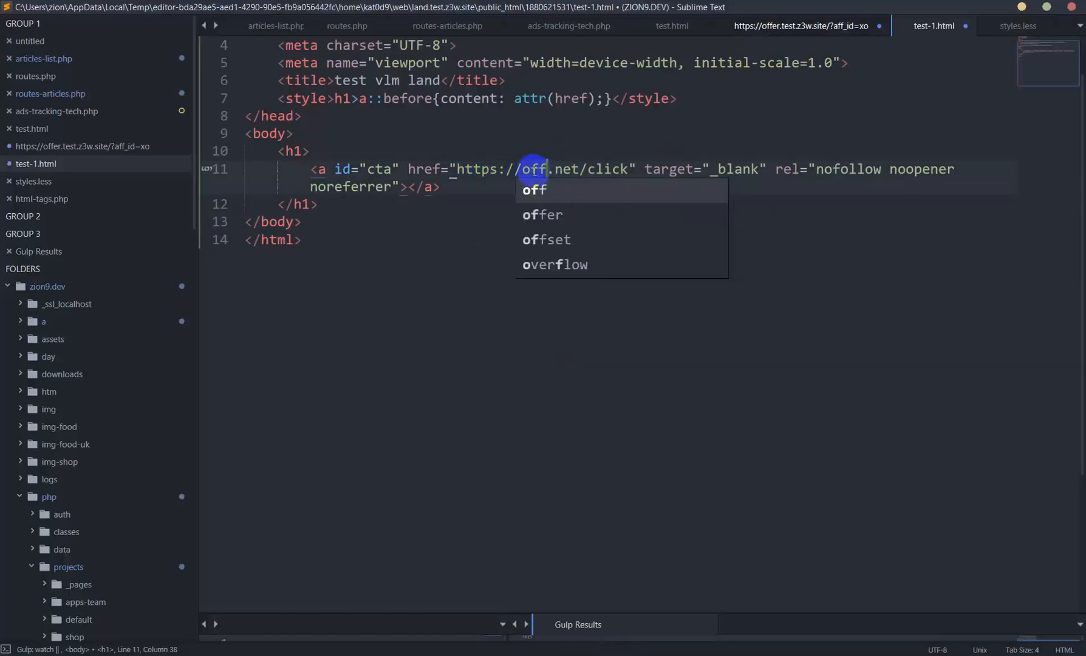
pyautogui.hotkey('ctrl', 'z')
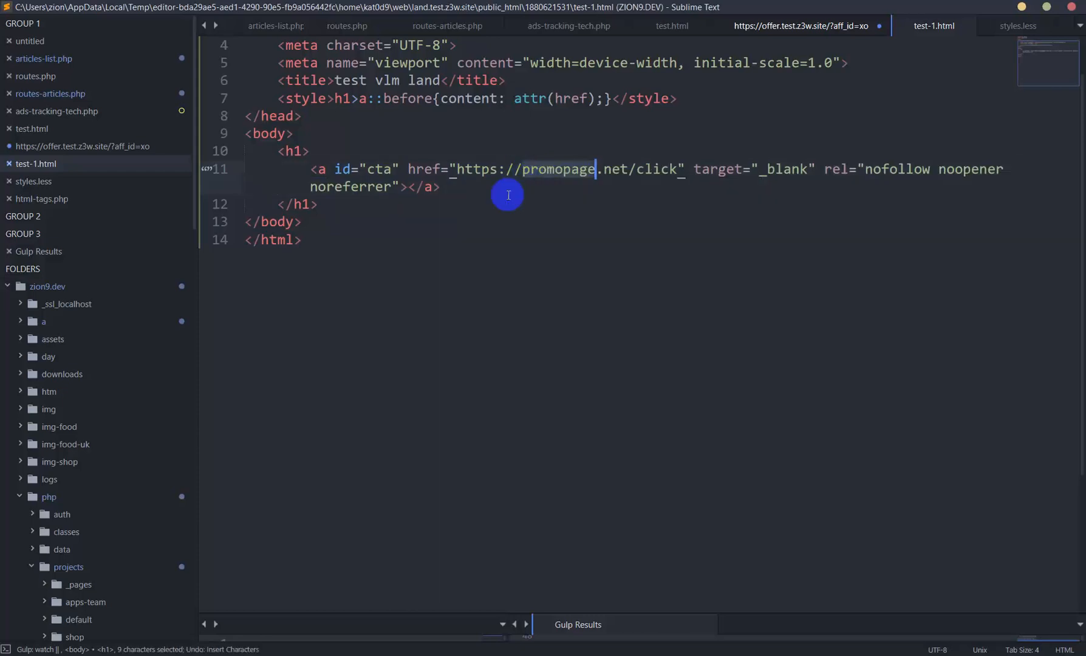
# Switch to the browser, open the test offer from the Taboola Andorra test campaign's destination, and copy its offer URL
pyautogui.hotkey('alt', 'Tab')
pyautogui.click(477, 16)
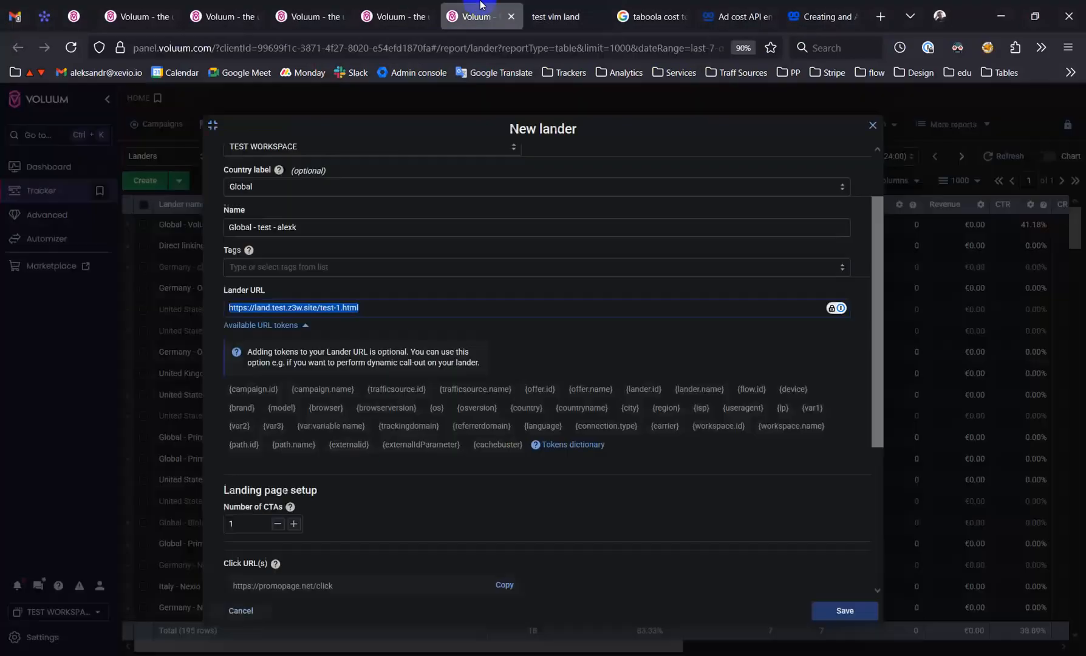
pyautogui.click(420, 5)
pyautogui.click(340, 240)
pyautogui.click(359, 182)
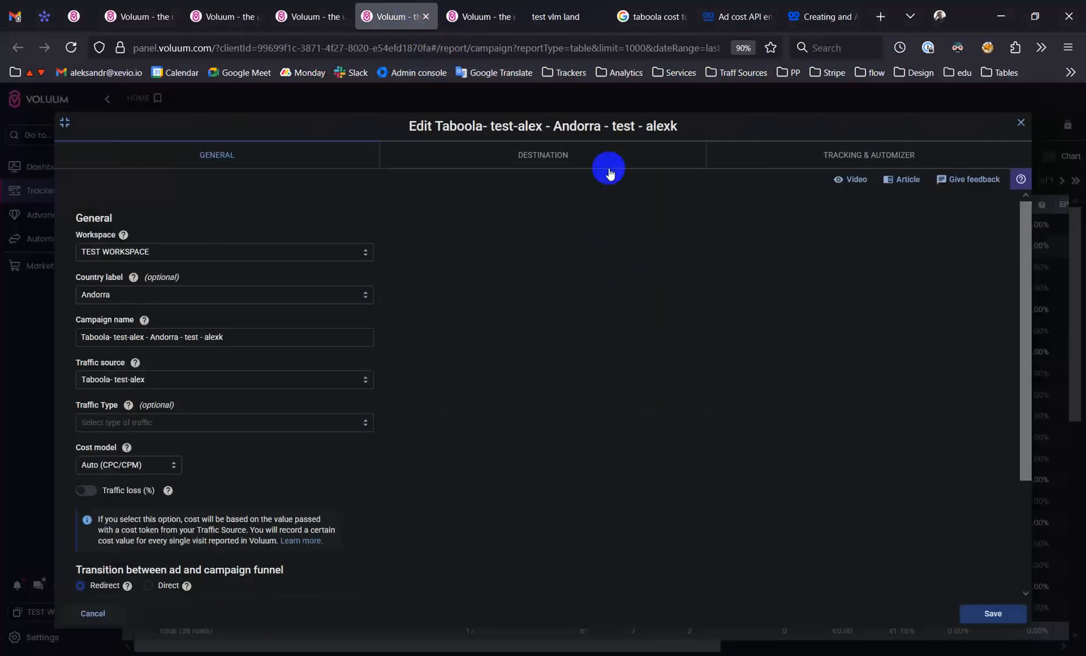
pyautogui.click(579, 157)
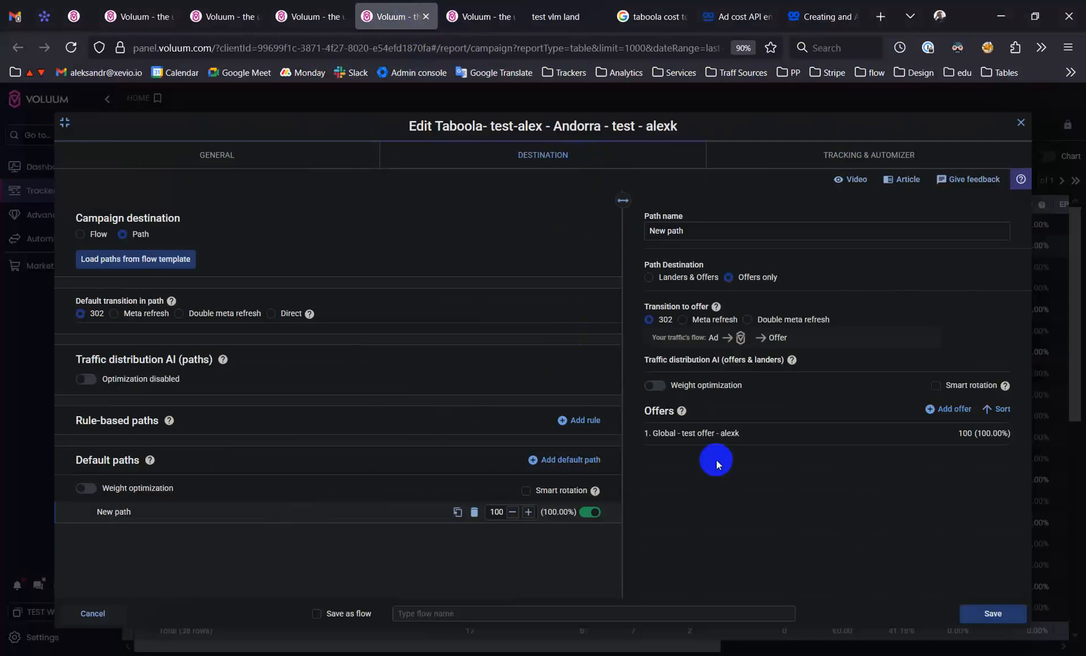
pyautogui.moveTo(814, 440)
pyautogui.click(856, 435)
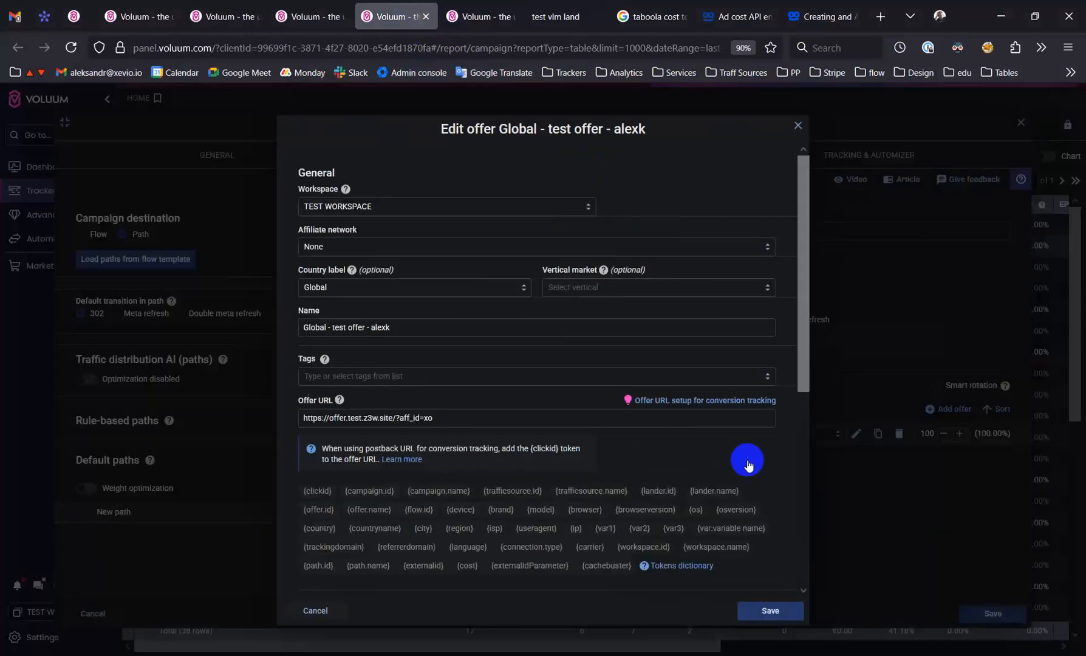
pyautogui.moveTo(452, 419); pyautogui.dragTo(242, 424)
pyautogui.hotkey('ctrl', 'c')
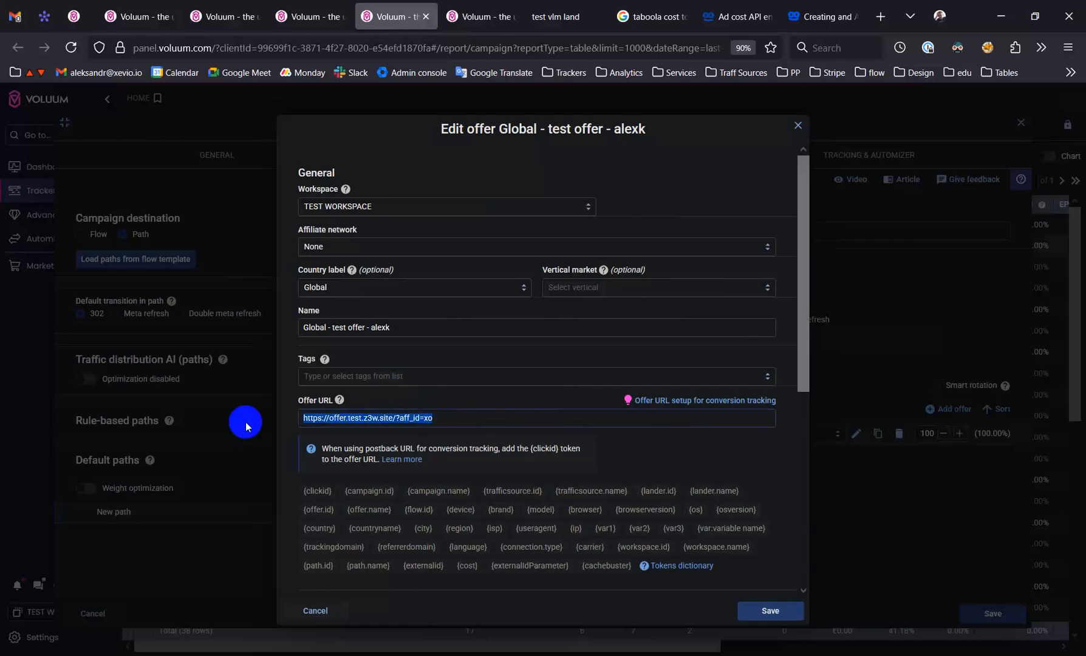
pyautogui.click(683, 645)
pyautogui.hotkey('ctrl', 'shift', 'space')
pyautogui.hotkey('ctrl', 'v')
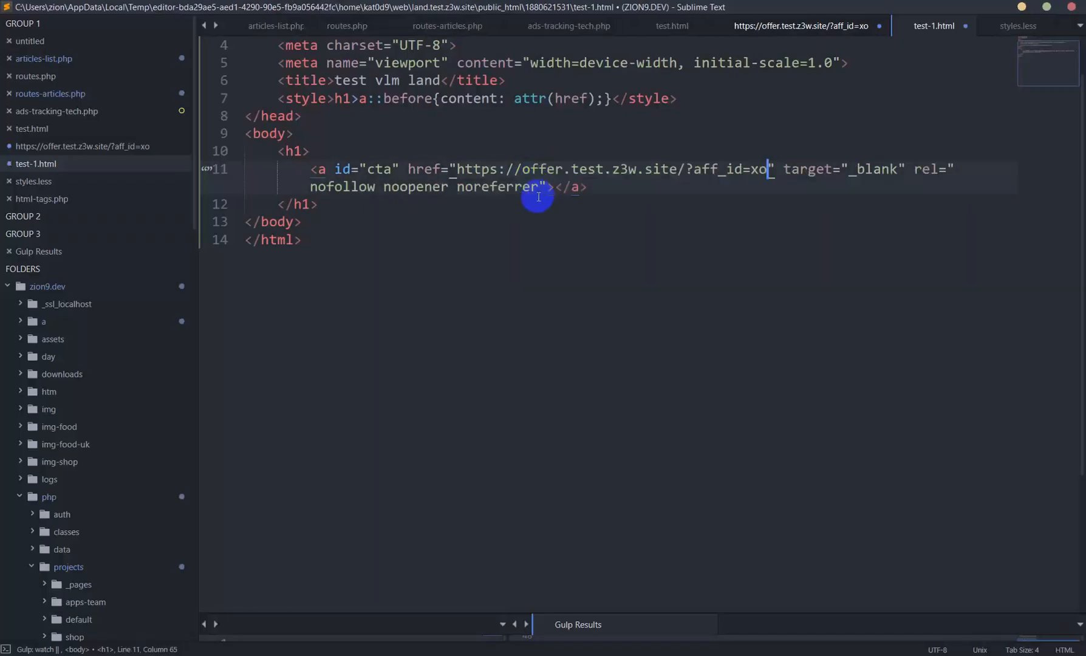
pyautogui.hotkey('ctrl', 's')
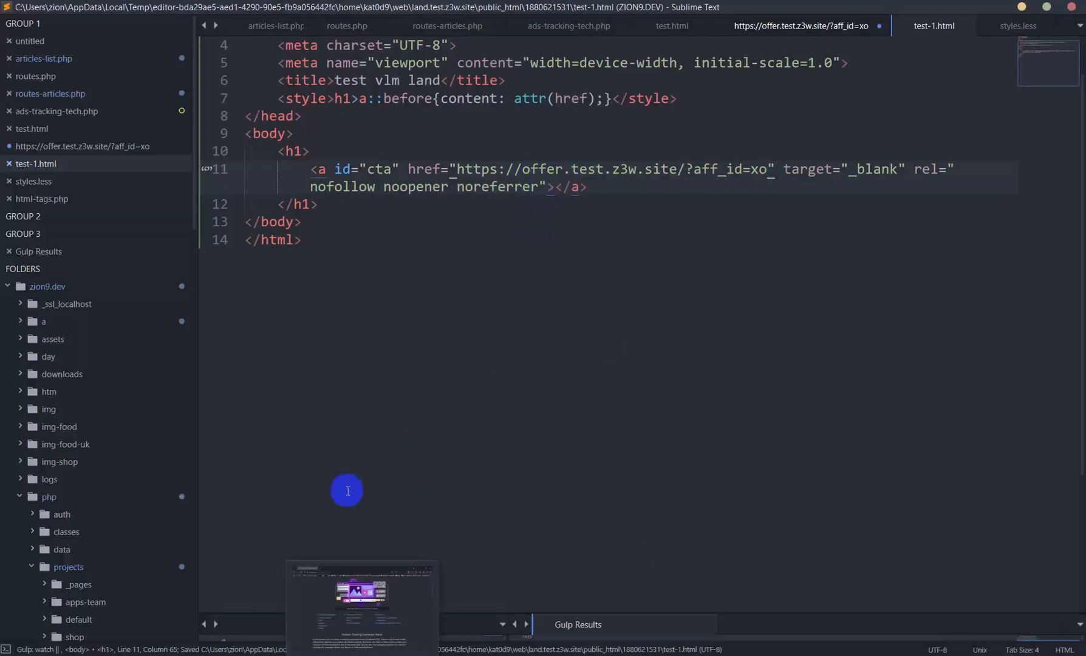
# Switch back to the browser, reload test-1.html, and test where its CTA link leads
pyautogui.moveTo(192, 653)
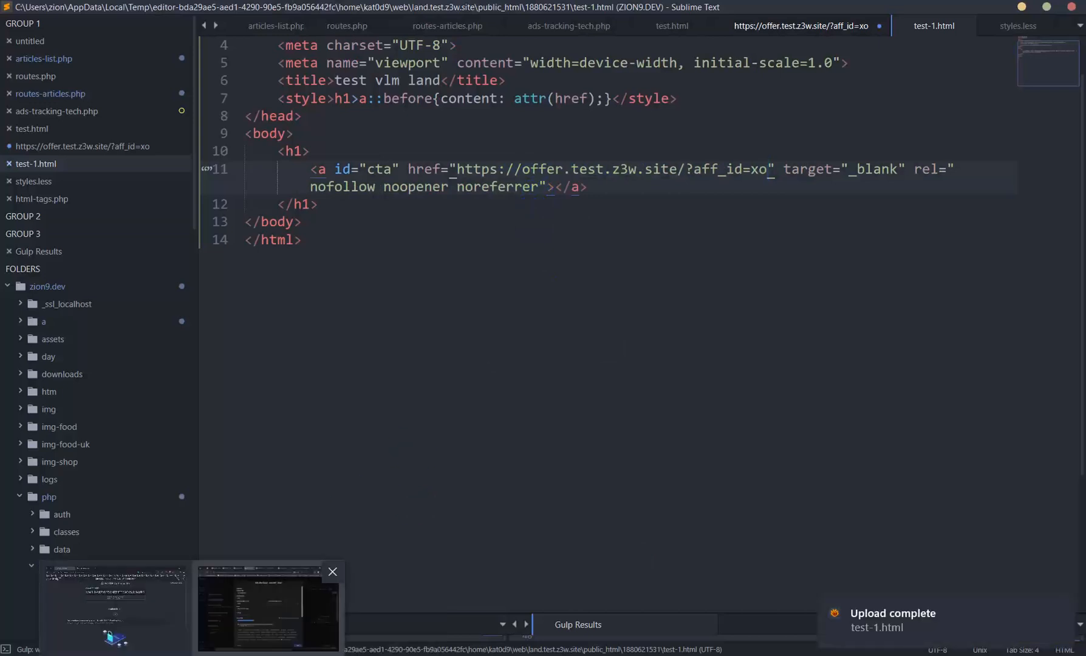
pyautogui.click(268, 607)
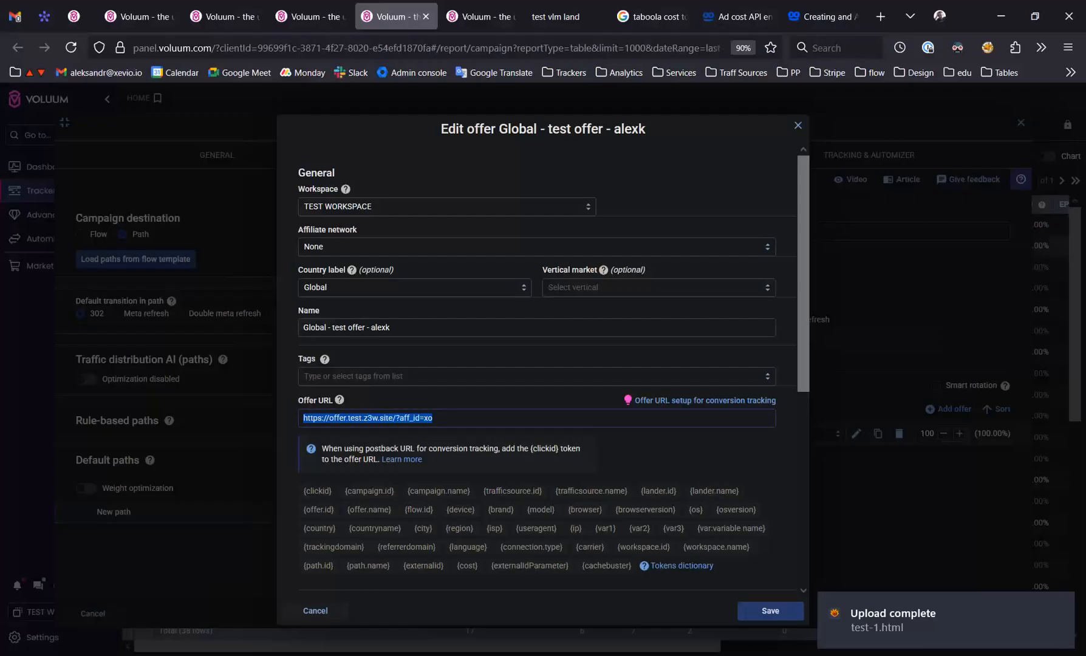
pyautogui.click(555, 17)
pyautogui.press('F5')
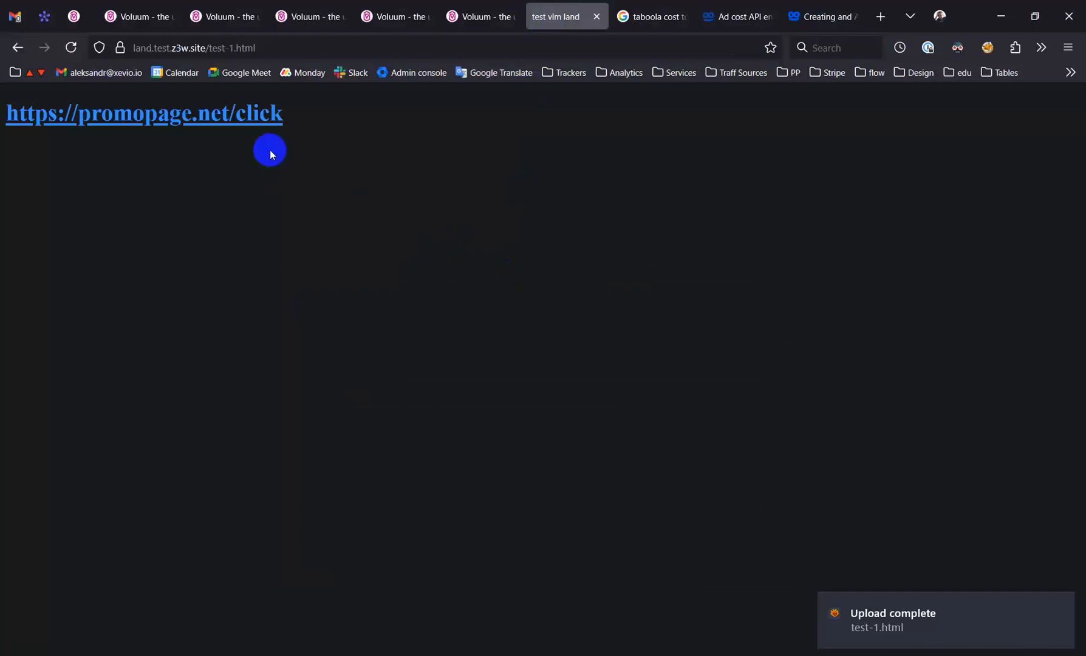
pyautogui.click(225, 114)
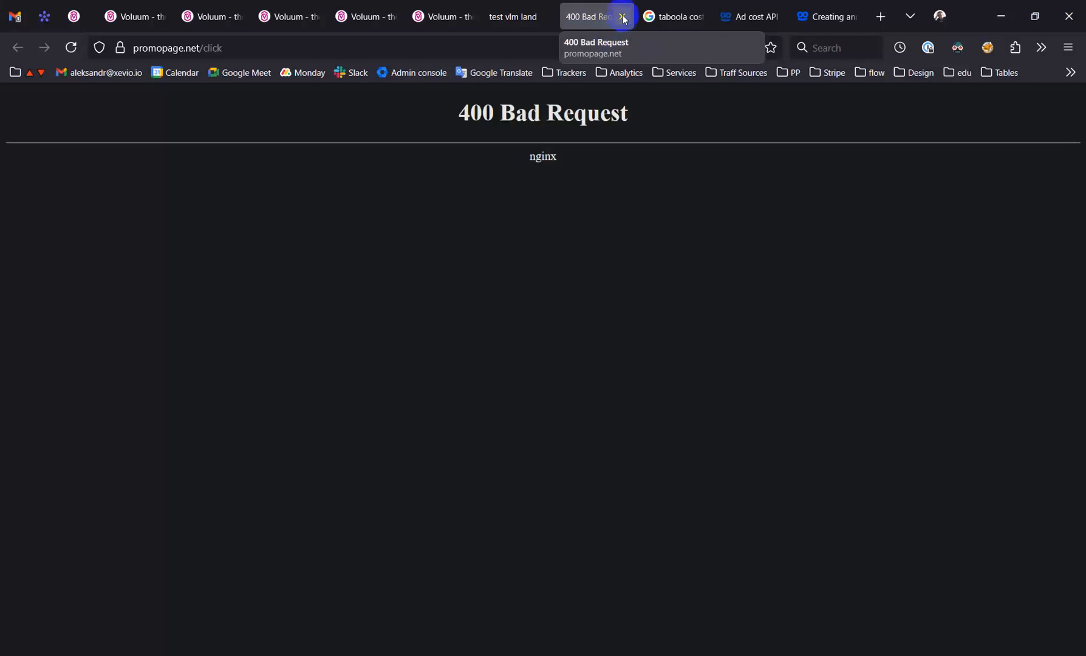
pyautogui.click(623, 17)
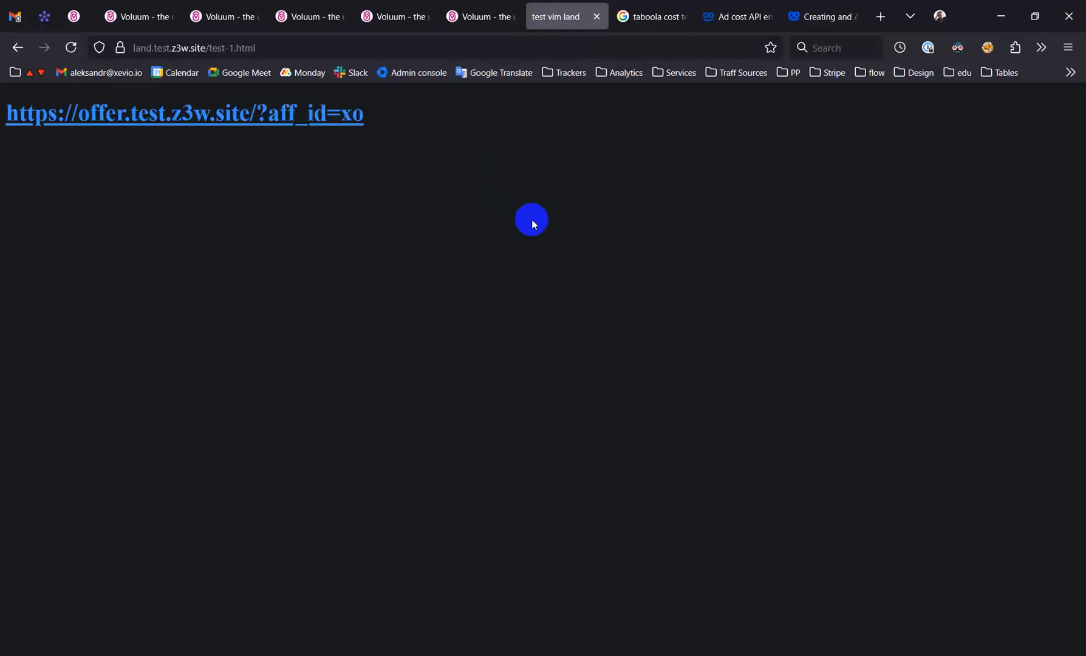
pyautogui.click(290, 107)
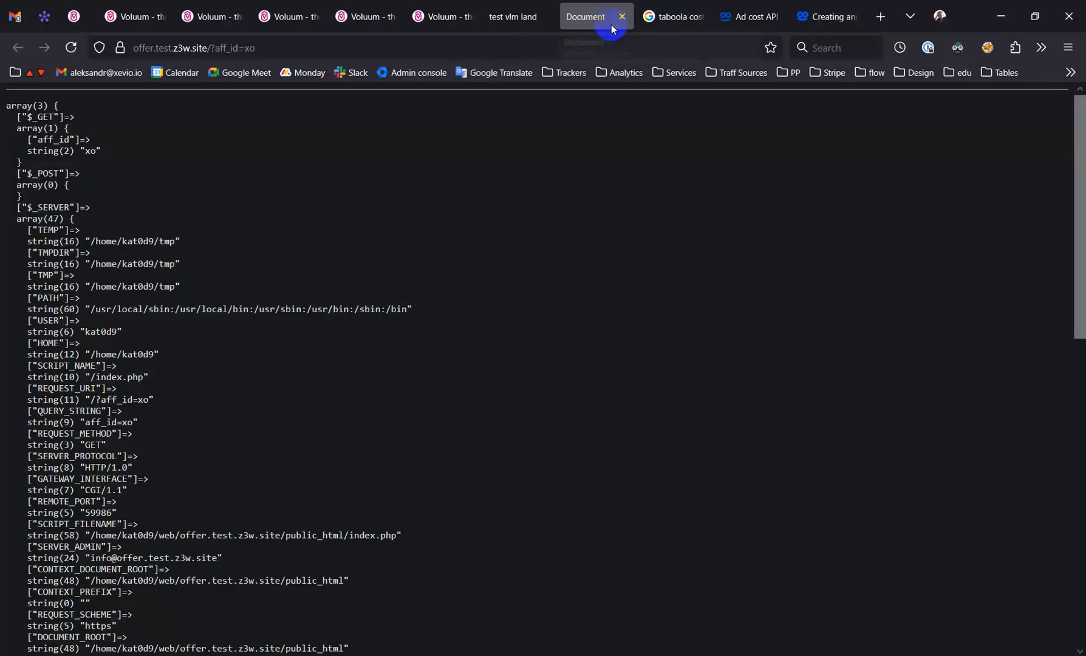
pyautogui.click(626, 17)
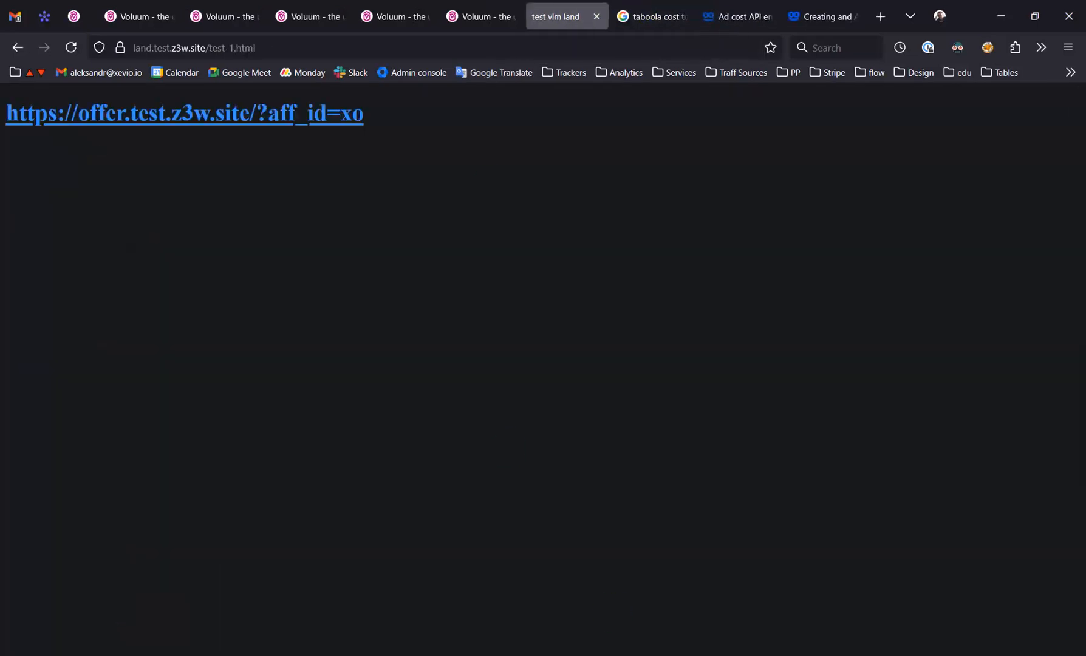
# Switch to Sublime Text and clear the href value of the CTA link in test-1.html
pyautogui.hotkey('alt', 'Tab')
pyautogui.click(554, 170)
pyautogui.hotkey('ctrl', 'shift', 'space')
pyautogui.press('BackSpace')
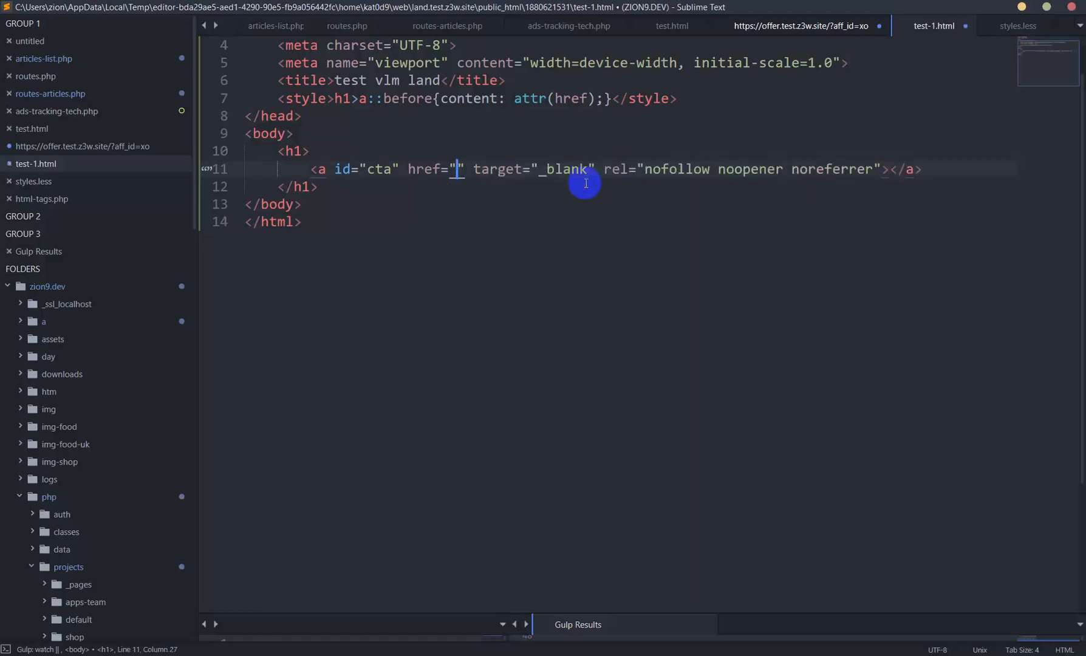
# Return to the new lander form in the browser and copy its click URL
pyautogui.hotkey('alt', 'Tab')
pyautogui.click(510, 5)
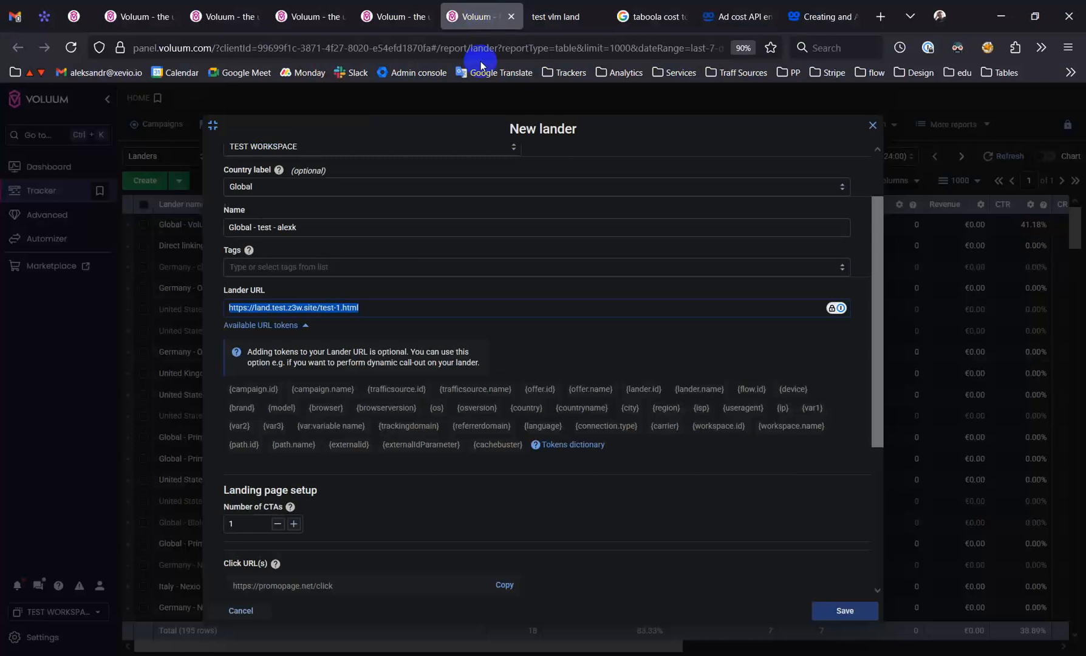
pyautogui.scroll(-4, 389, 449)
pyautogui.click(271, 415)
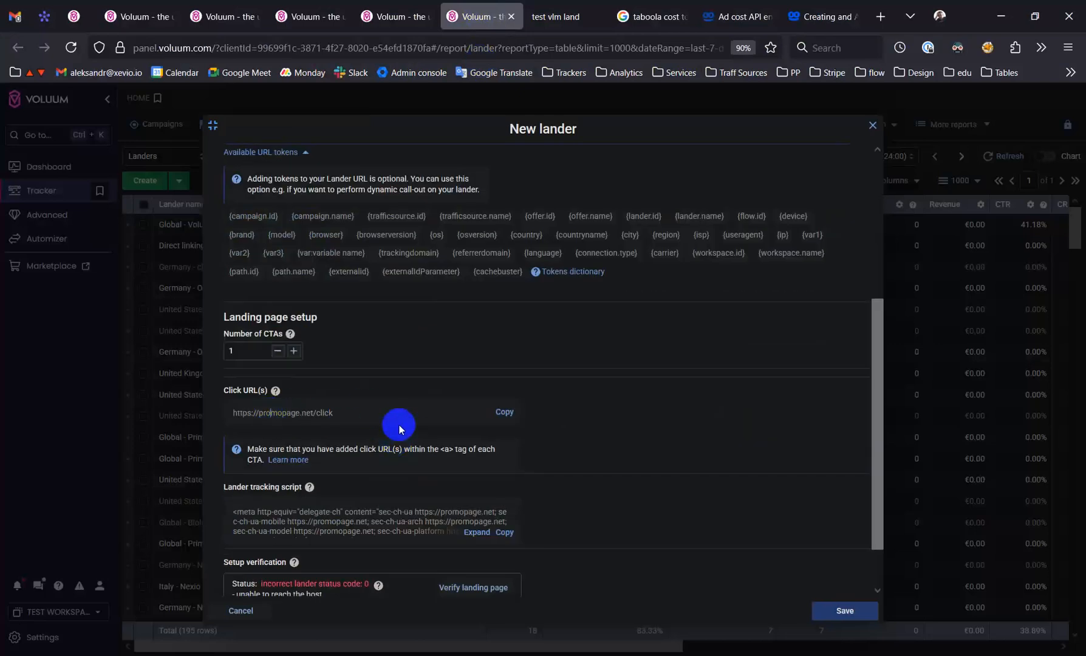
pyautogui.moveTo(234, 413); pyautogui.dragTo(307, 415)
pyautogui.click(296, 416)
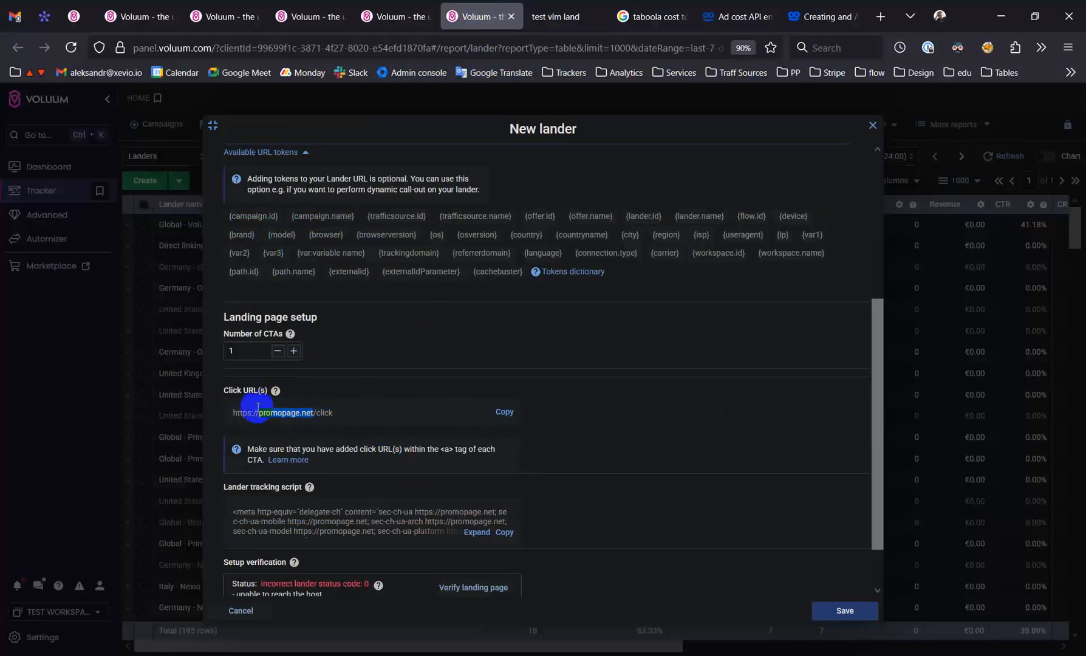
pyautogui.click(504, 413)
pyautogui.hotkey('alt', 'Tab')
pyautogui.hotkey('ctrl', 'v')
pyautogui.hotkey('ctrl', 's')
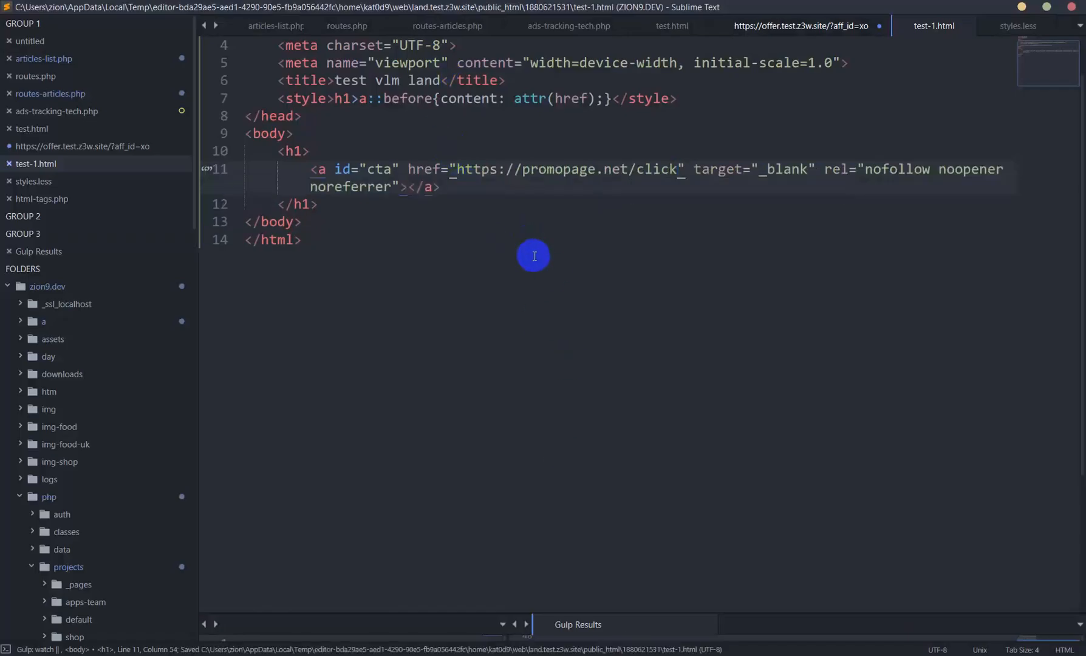
# Switch back to the new lander form, review its settings, and save the lander
pyautogui.hotkey('alt', 'Tab')
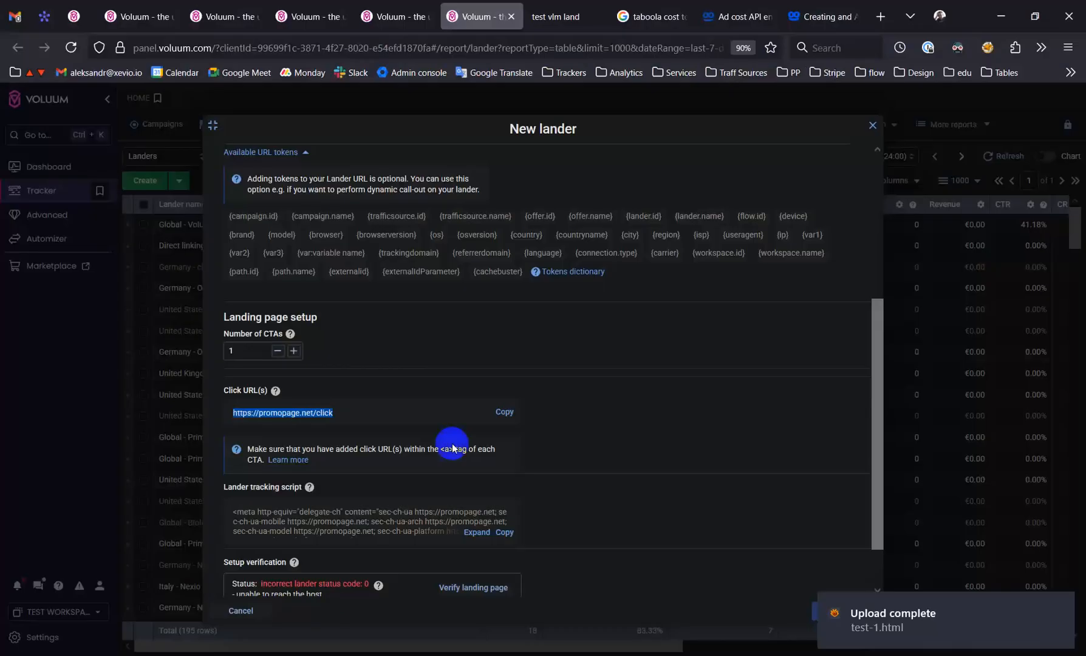
pyautogui.click(1074, 655)
pyautogui.click(1074, 655)
pyautogui.scroll(2, 671, 444)
pyautogui.scroll(-2, 729, 486)
pyautogui.click(839, 608)
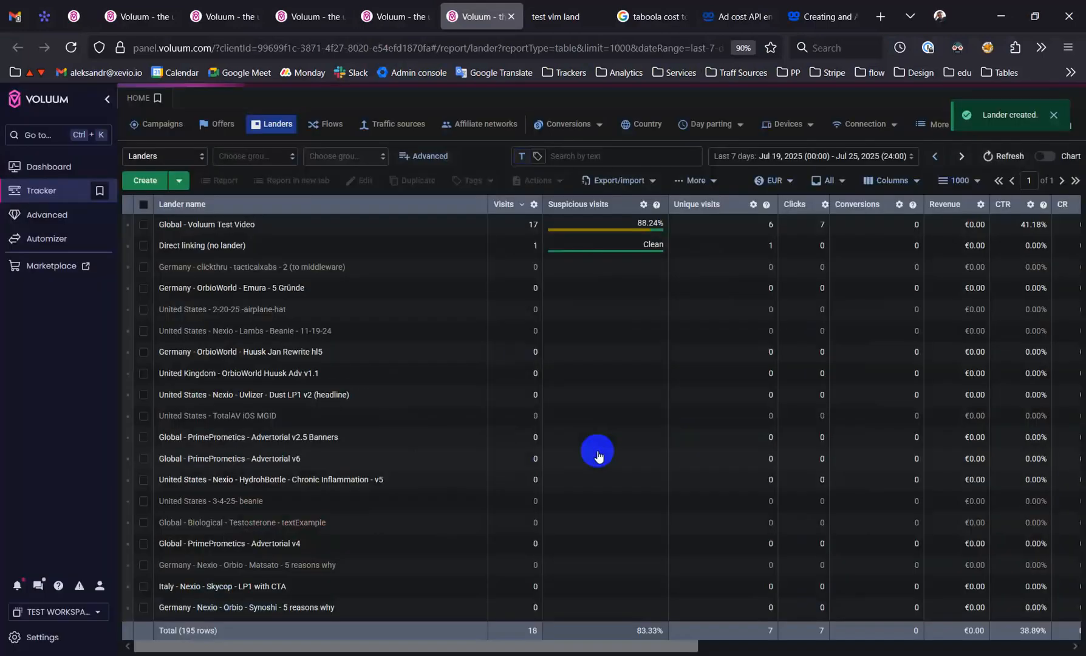
# Close the test offer editor and the Taboola campaign form without saving
pyautogui.click(404, 6)
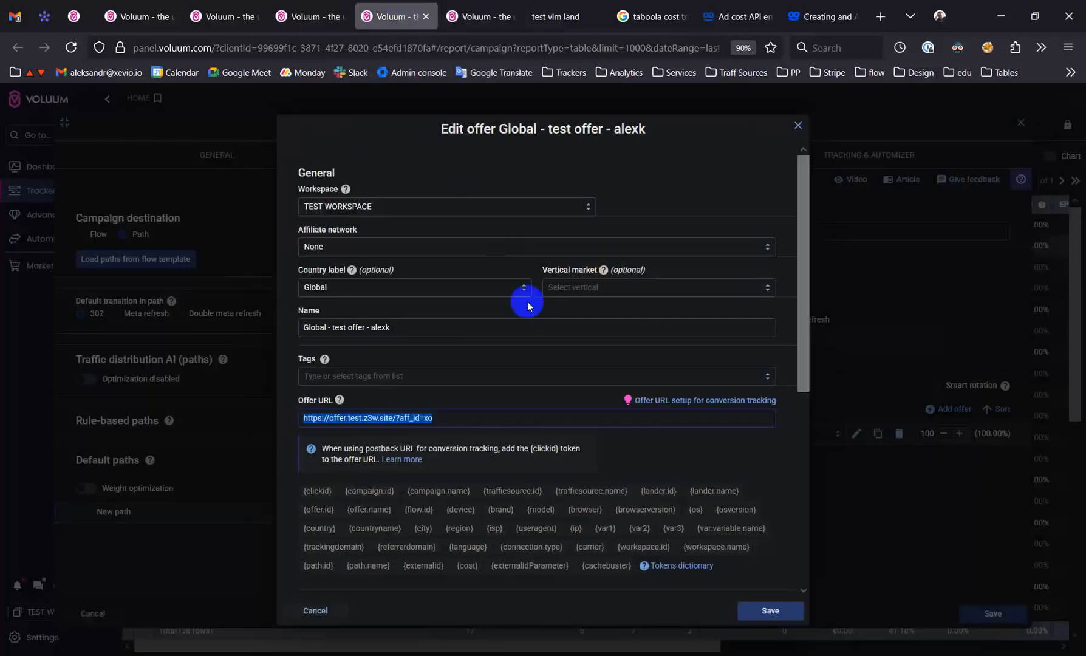
pyautogui.click(798, 126)
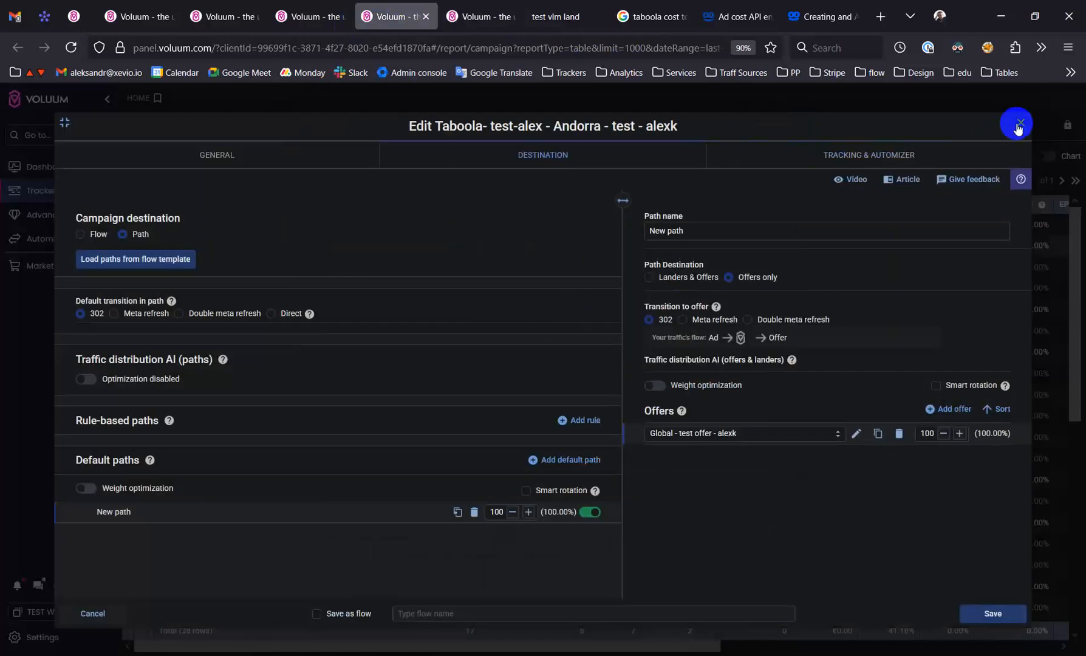
pyautogui.click(1018, 126)
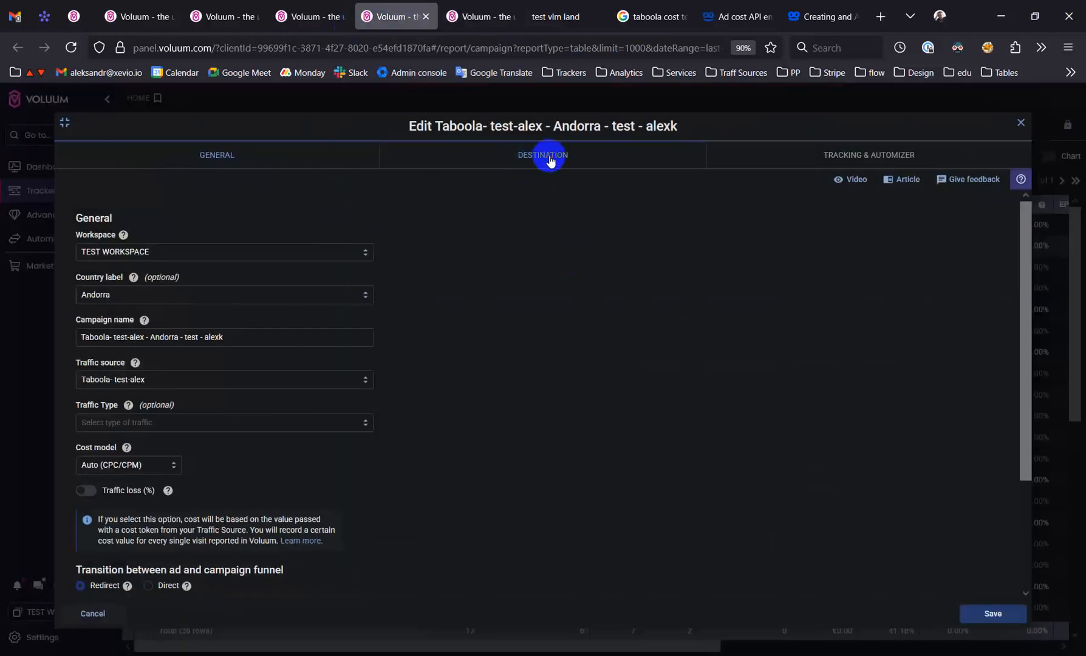
# In the Taboola Andorra test campaign, set the path destination to Landers & Offers, choose the new Global test lander, and save
pyautogui.click(550, 156)
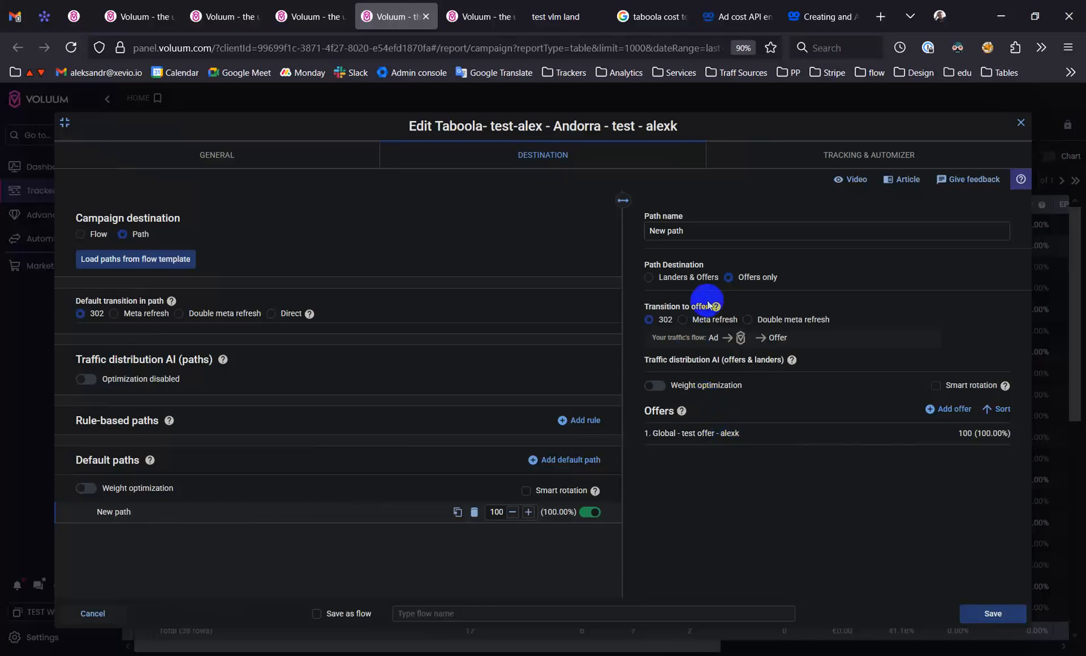
pyautogui.click(656, 278)
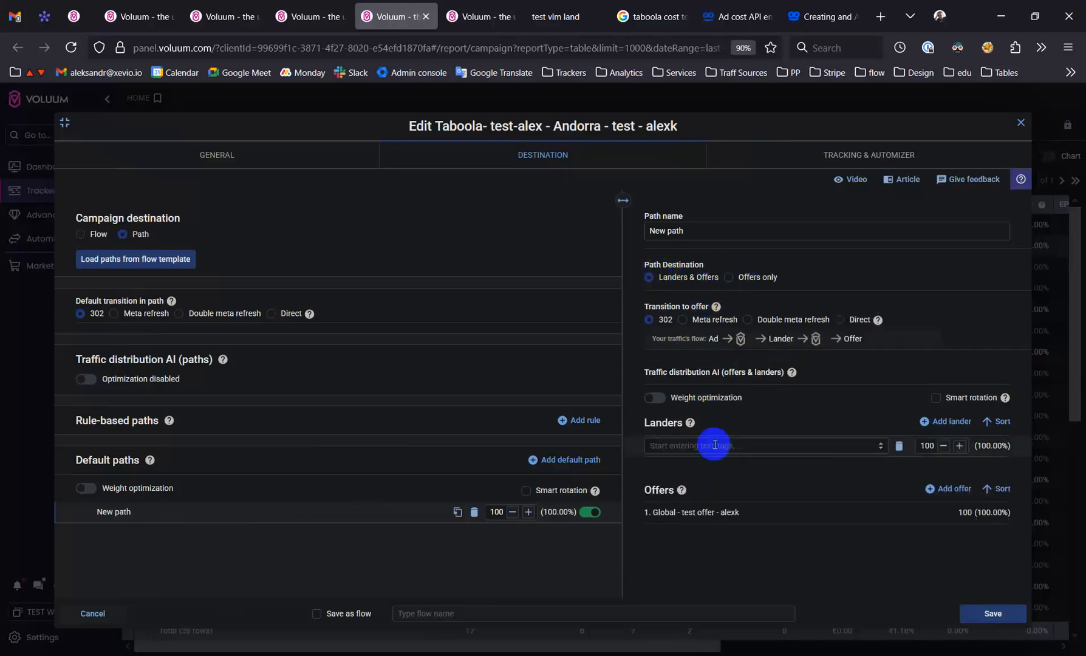
pyautogui.write('alexk')
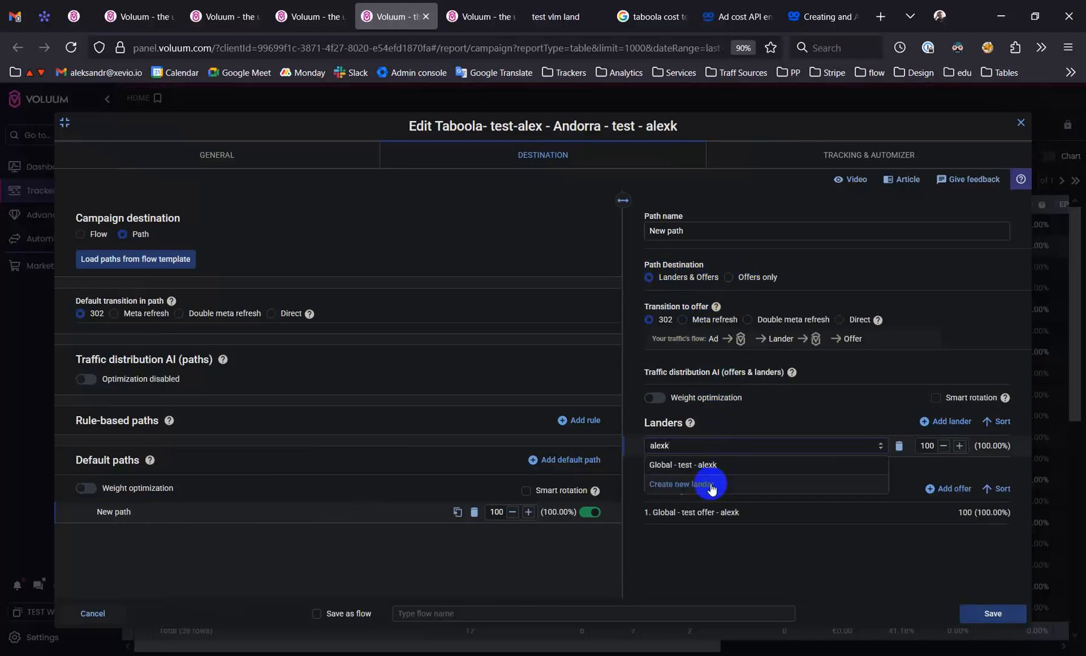
pyautogui.click(702, 465)
pyautogui.click(978, 614)
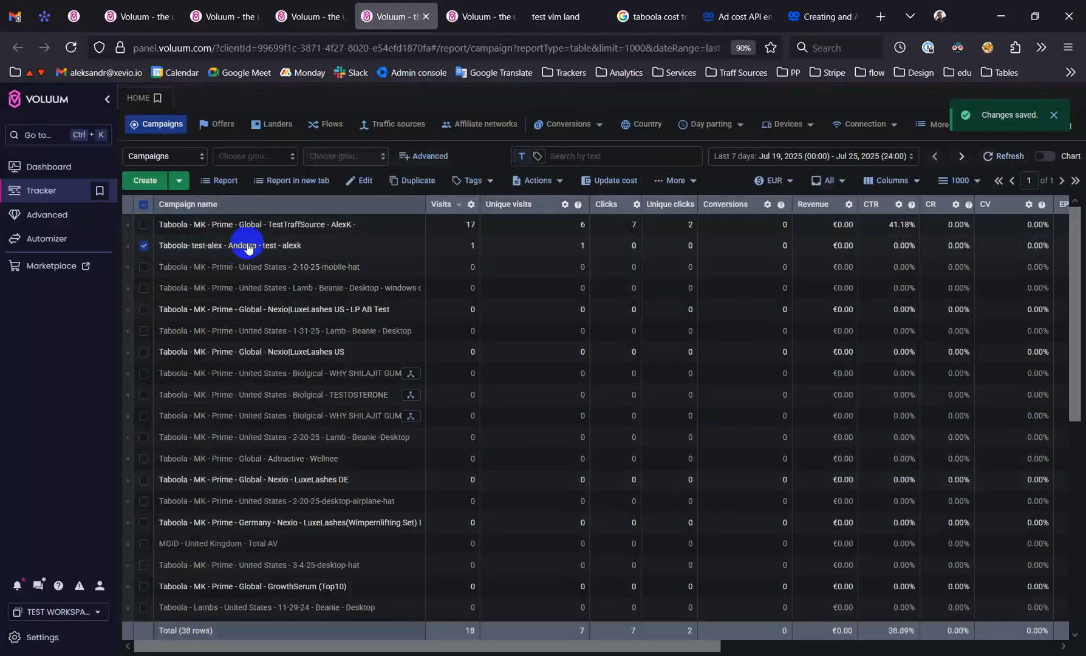
# Open the Andorra test campaign for editing and copy its campaign URL from the tracking settings
pyautogui.click(362, 182)
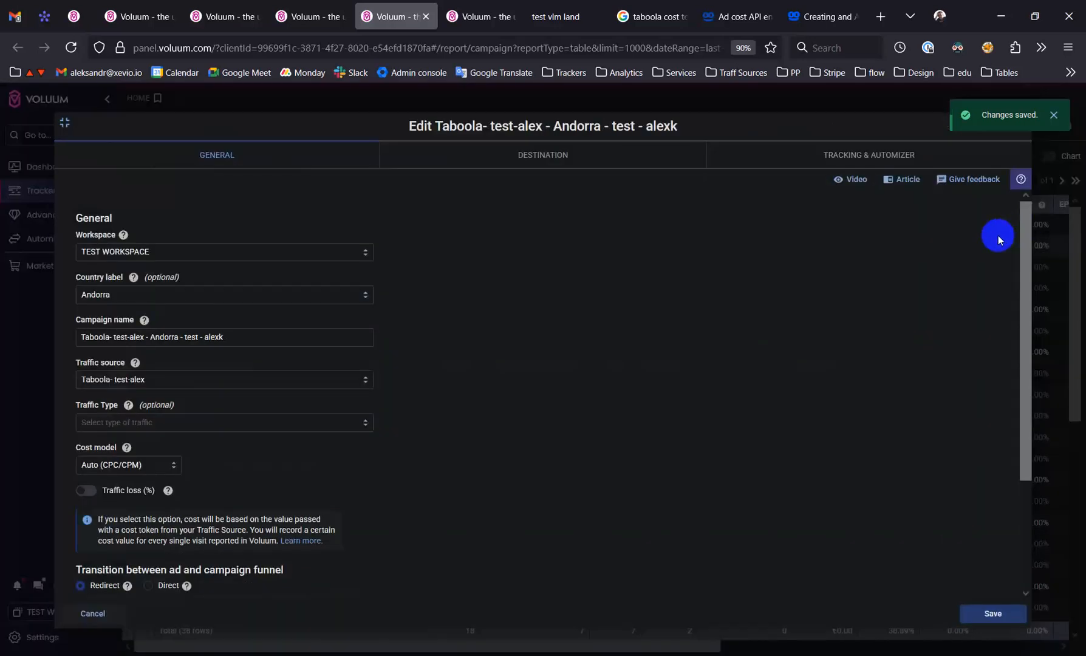
pyautogui.click(876, 153)
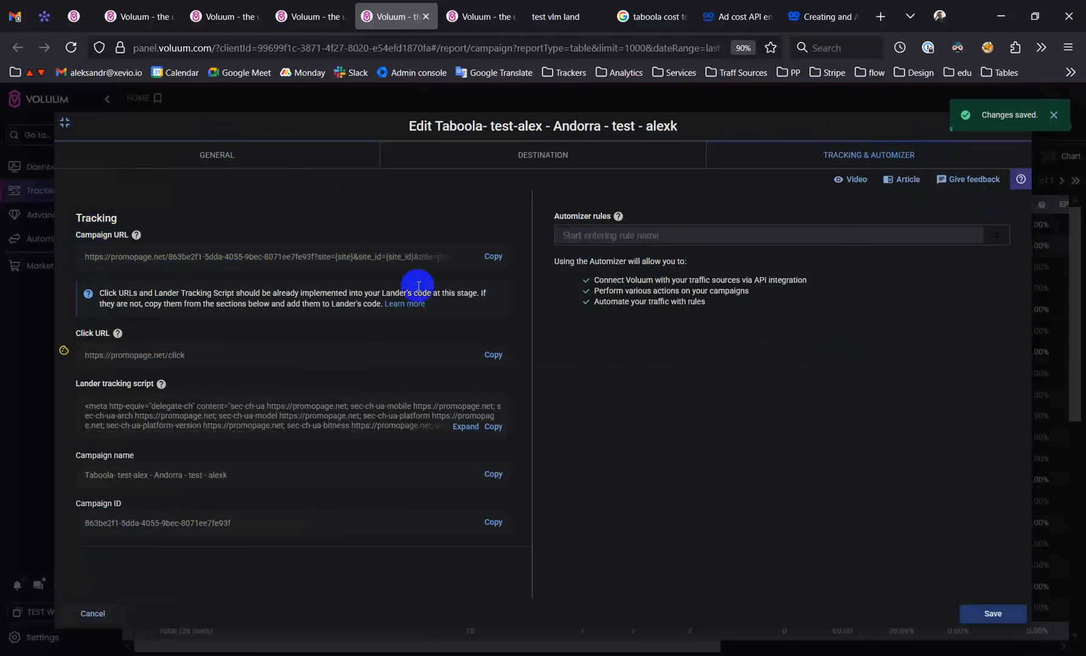
pyautogui.click(492, 259)
# Switch to Sublime Text, paste the campaign URL into the offer URL notes, and set cpc to 1 in the lower copy
pyautogui.click(616, 654)
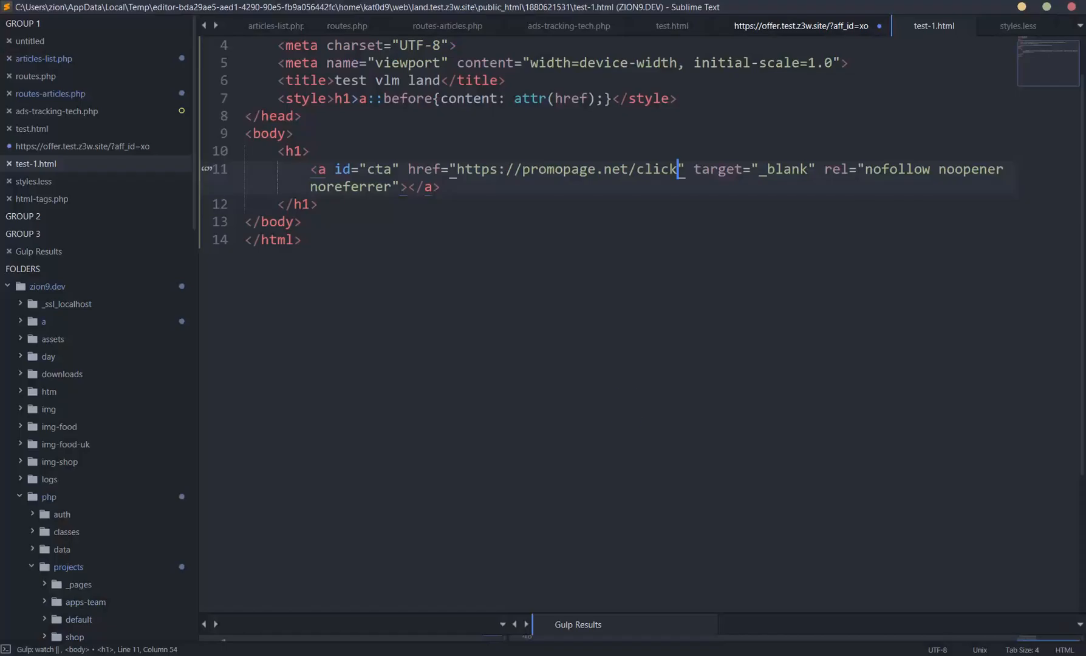
pyautogui.click(801, 25)
pyautogui.hotkey('ctrl', 'v')
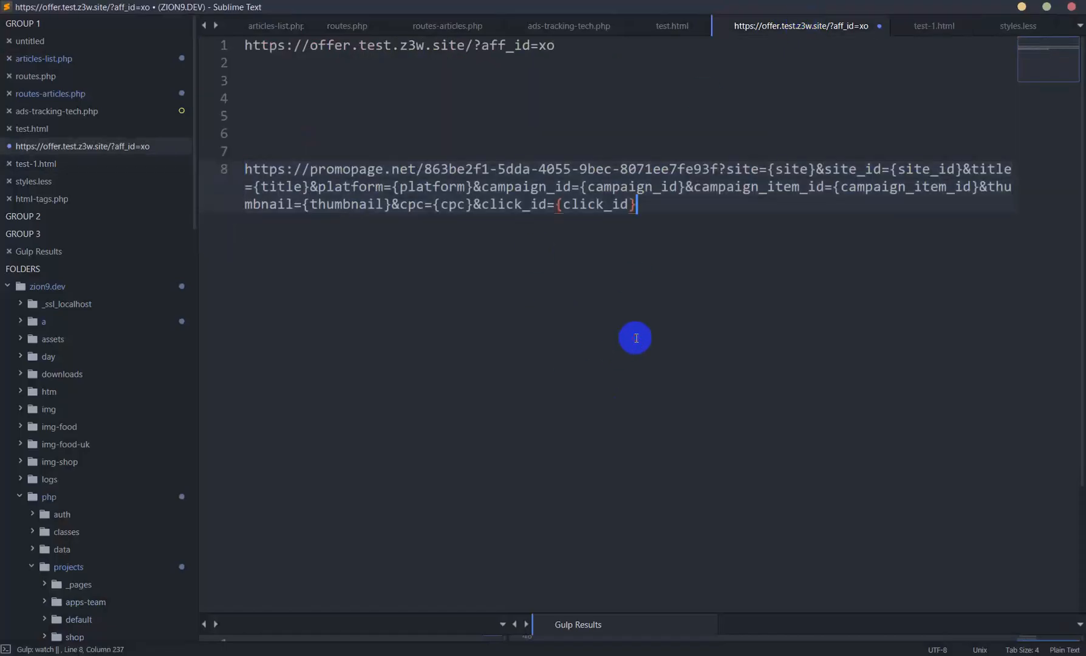
pyautogui.press('Return')
pyautogui.press('Return')
pyautogui.hotkey('ctrl', 'v')
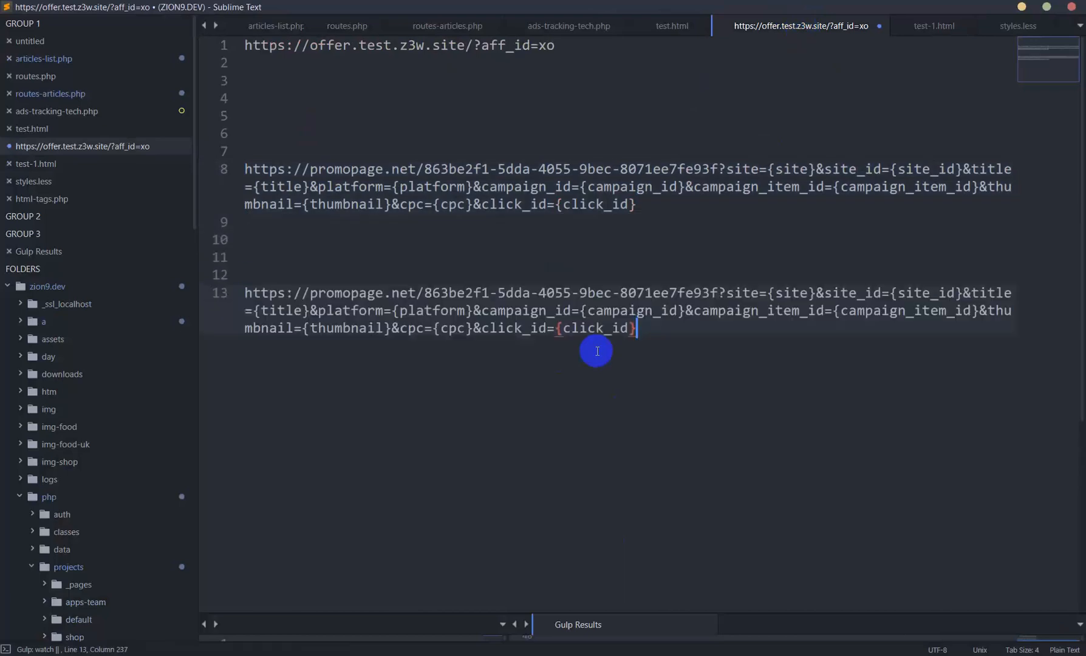
pyautogui.write('1')
# Copy the campaign URL with cpc=1, switch to Firefox, and open it in a new tab
pyautogui.moveTo(637, 327); pyautogui.dragTo(235, 300)
pyautogui.hotkey('ctrl', 'c')
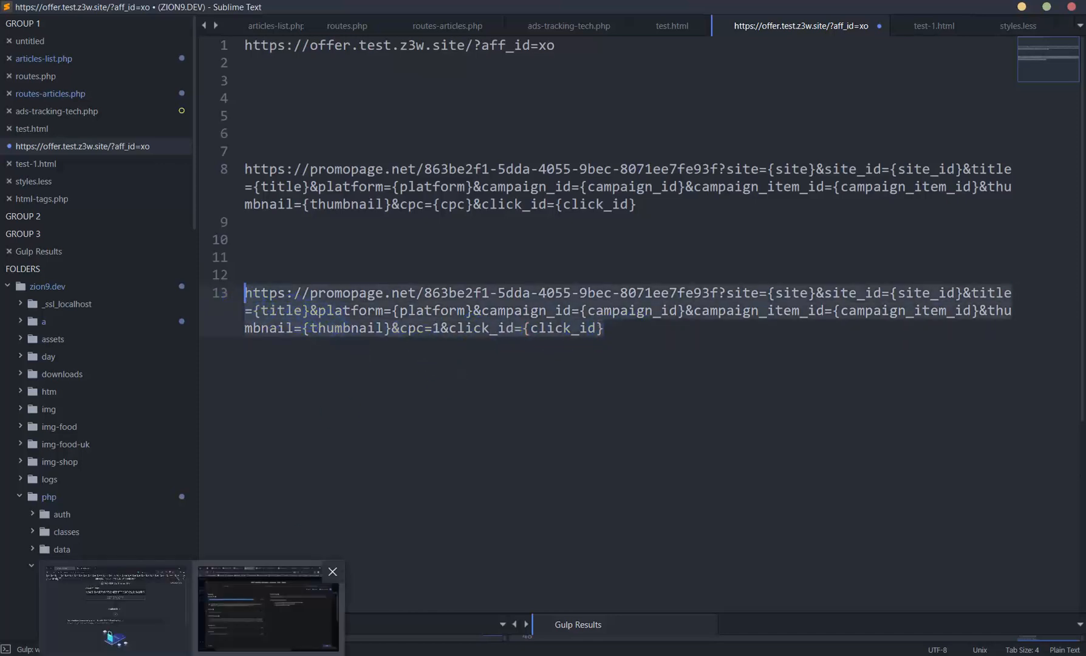
pyautogui.click(274, 612)
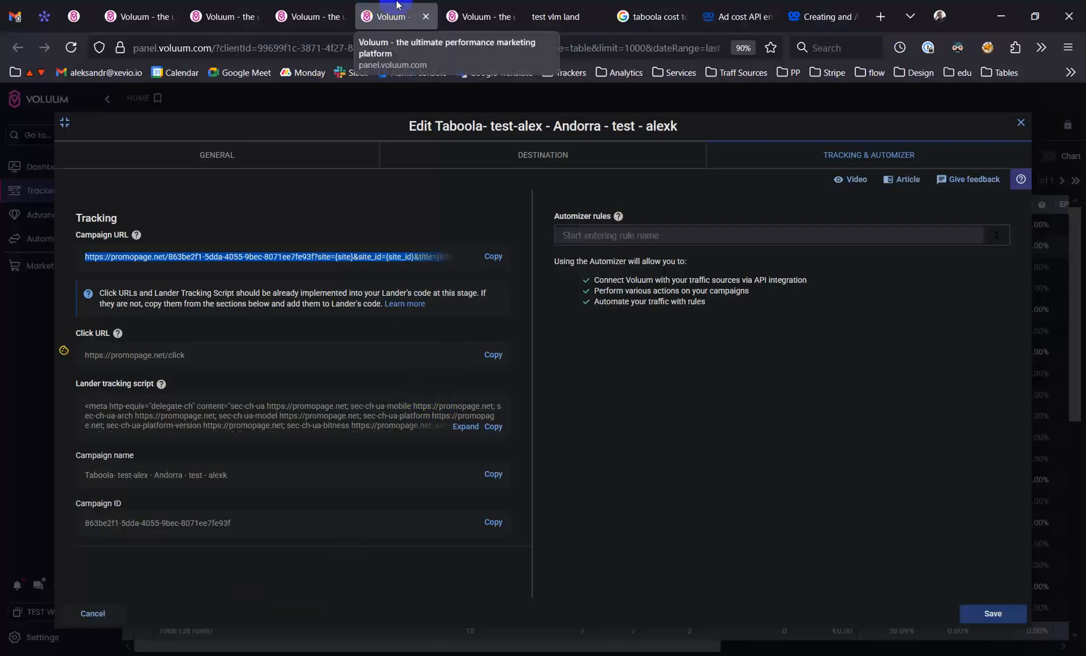
pyautogui.hotkey('ctrl', 't')
pyautogui.hotkey('ctrl', 'v')
pyautogui.press('Return')
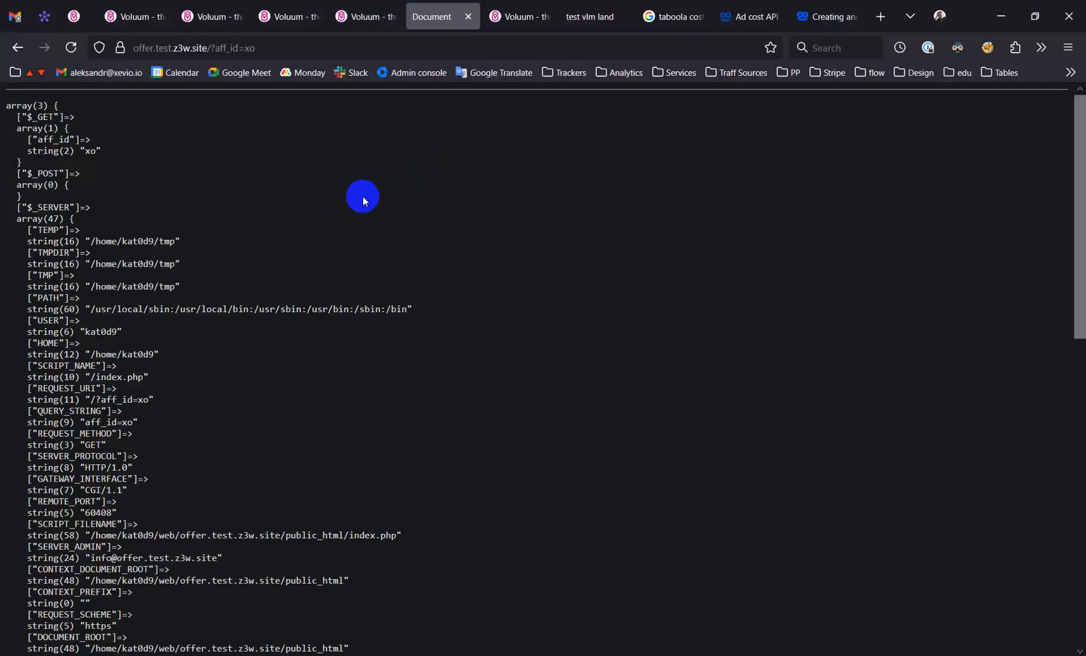
# Save the Andorra test campaign again and close the tab of the first funnel test
pyautogui.click(368, 15)
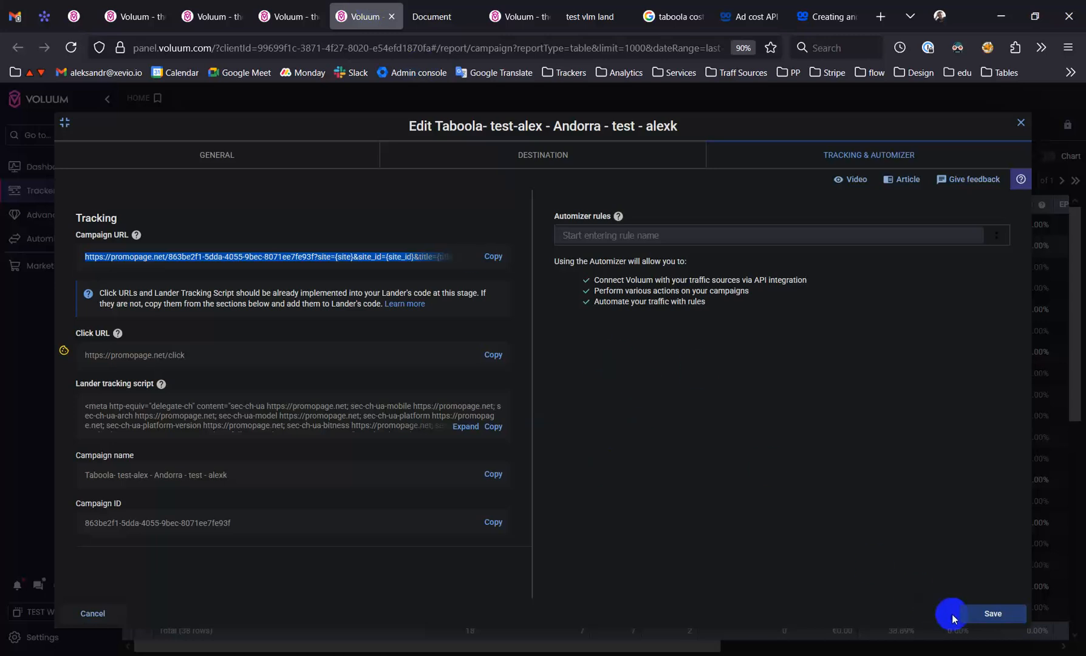
pyautogui.click(982, 615)
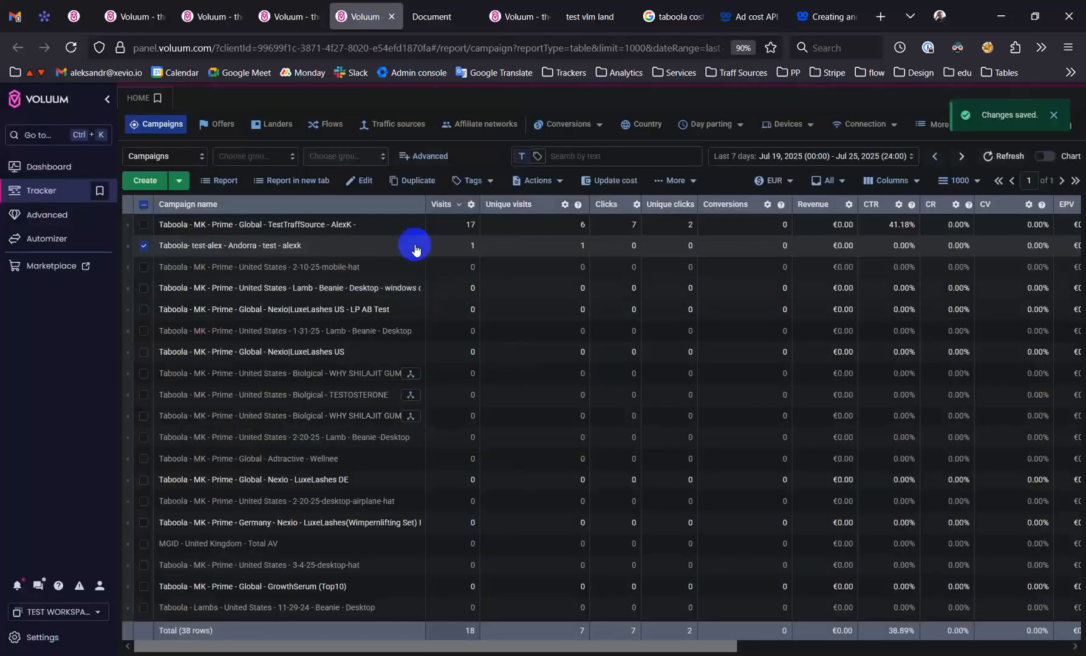
pyautogui.click(433, 14)
pyautogui.click(469, 16)
pyautogui.click(372, 5)
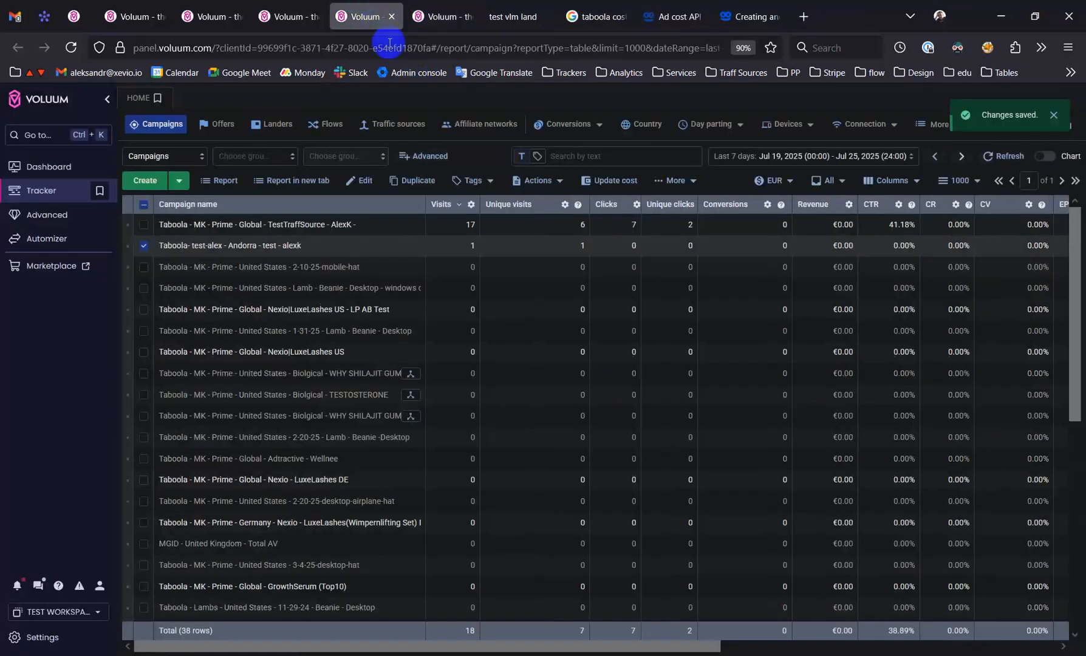
# Open the copied campaign URL in a new tab again and follow the lander's click link to the offer
pyautogui.hotkey('ctrl', 't')
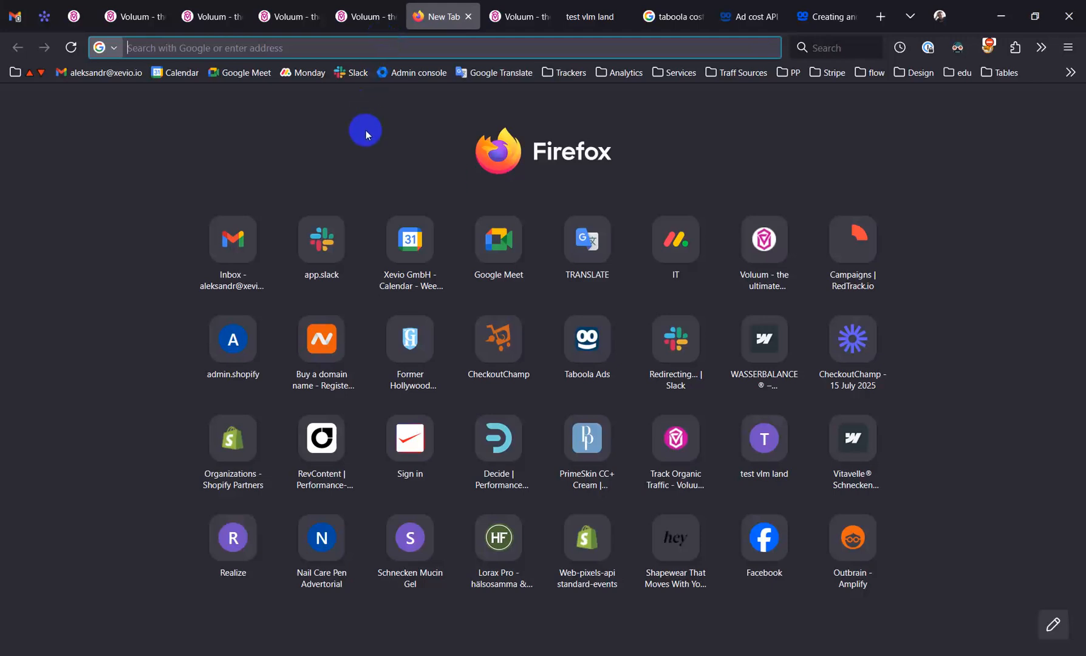
pyautogui.hotkey('ctrl', 'v')
pyautogui.press('Return')
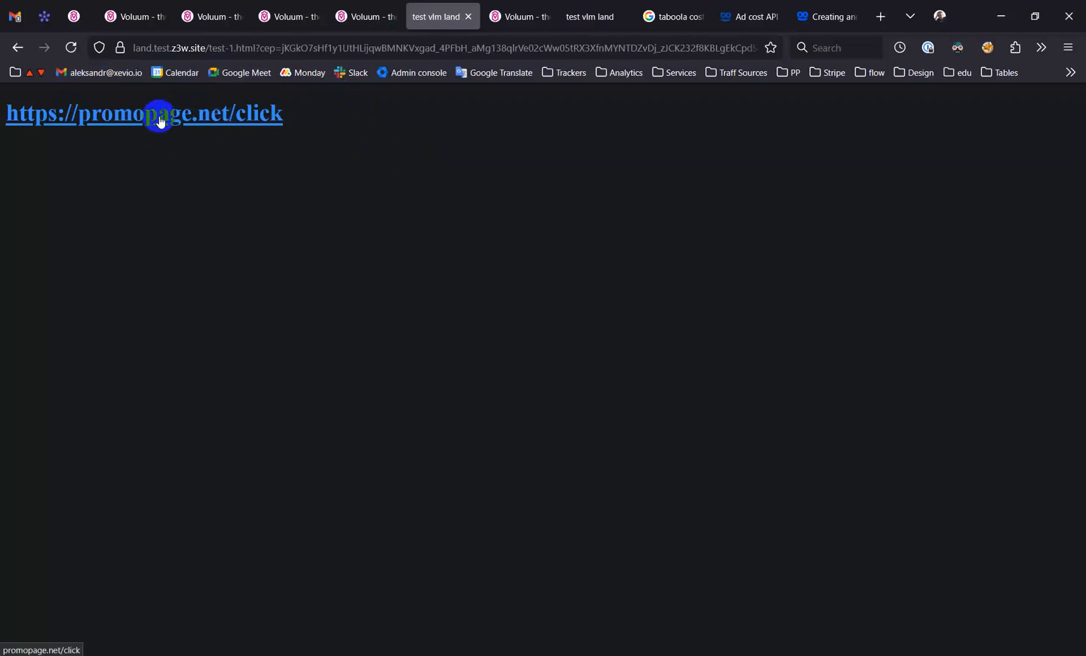
pyautogui.click(250, 114)
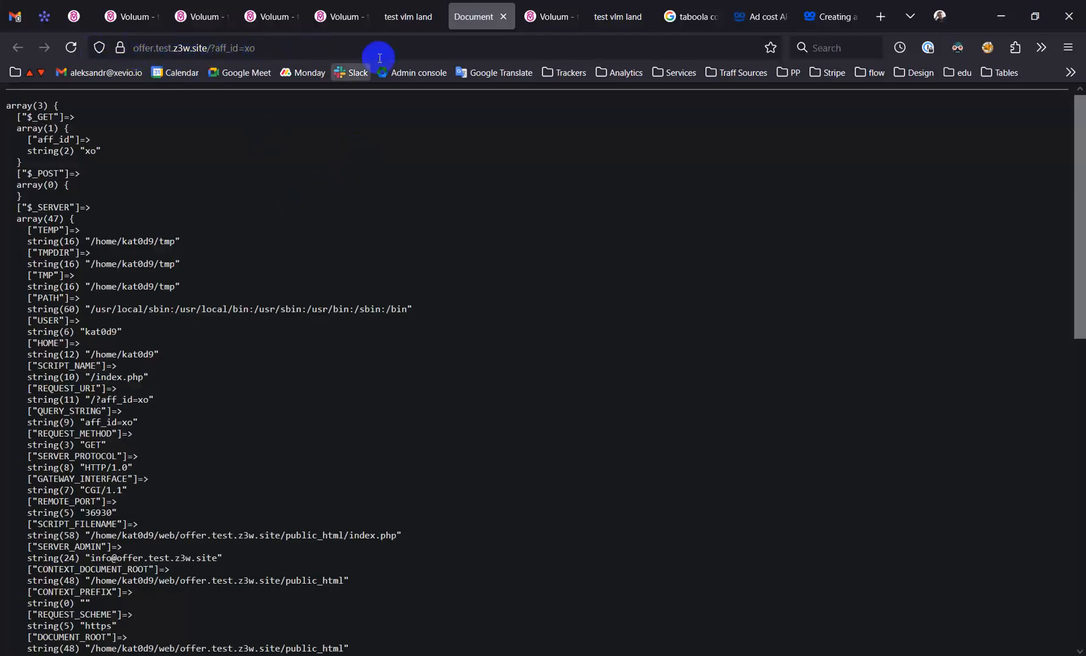
# Return to the lander reached through the campaign and copy its address only up to test-1.html, without the cep parameter
pyautogui.click(406, 16)
pyautogui.click(477, 5)
pyautogui.click(426, 13)
pyautogui.click(342, 7)
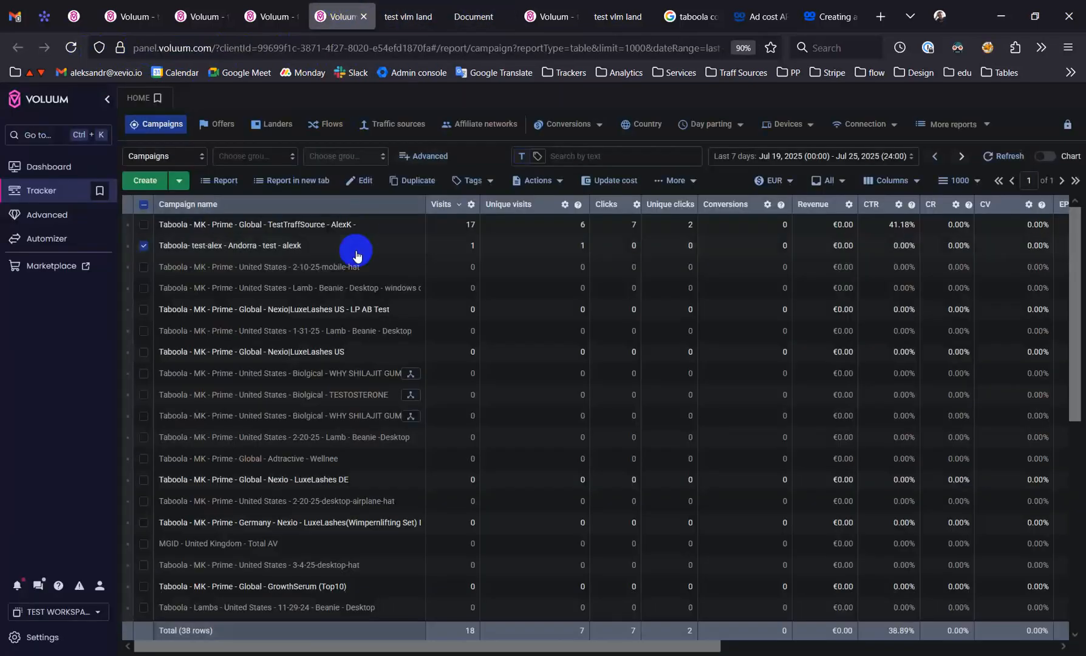
pyautogui.click(407, 6)
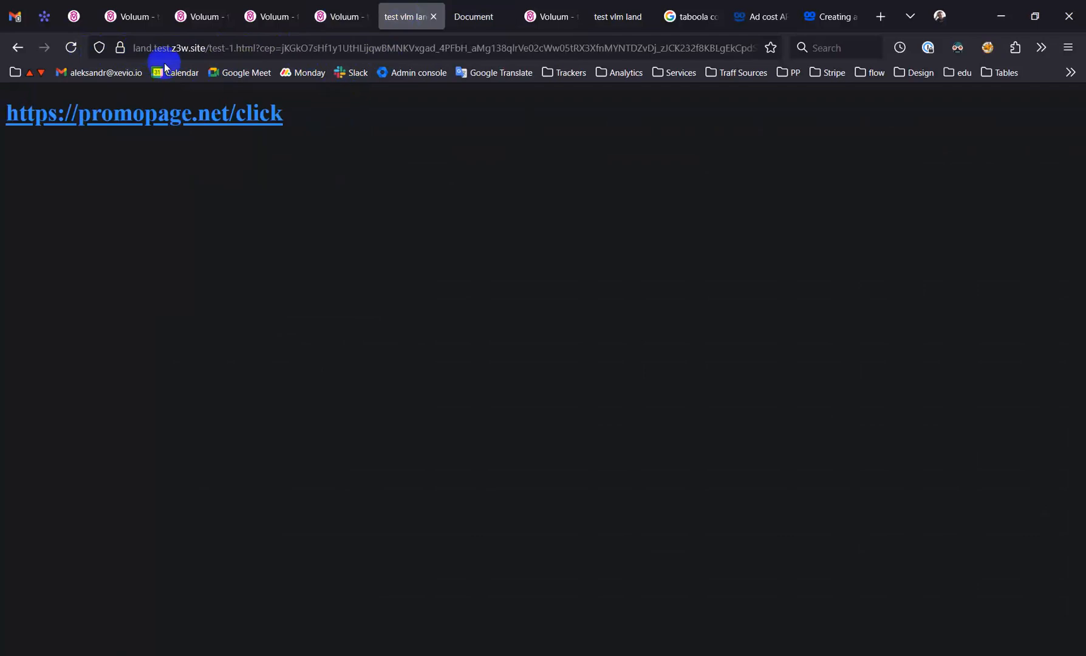
pyautogui.moveTo(205, 48); pyautogui.dragTo(106, 49)
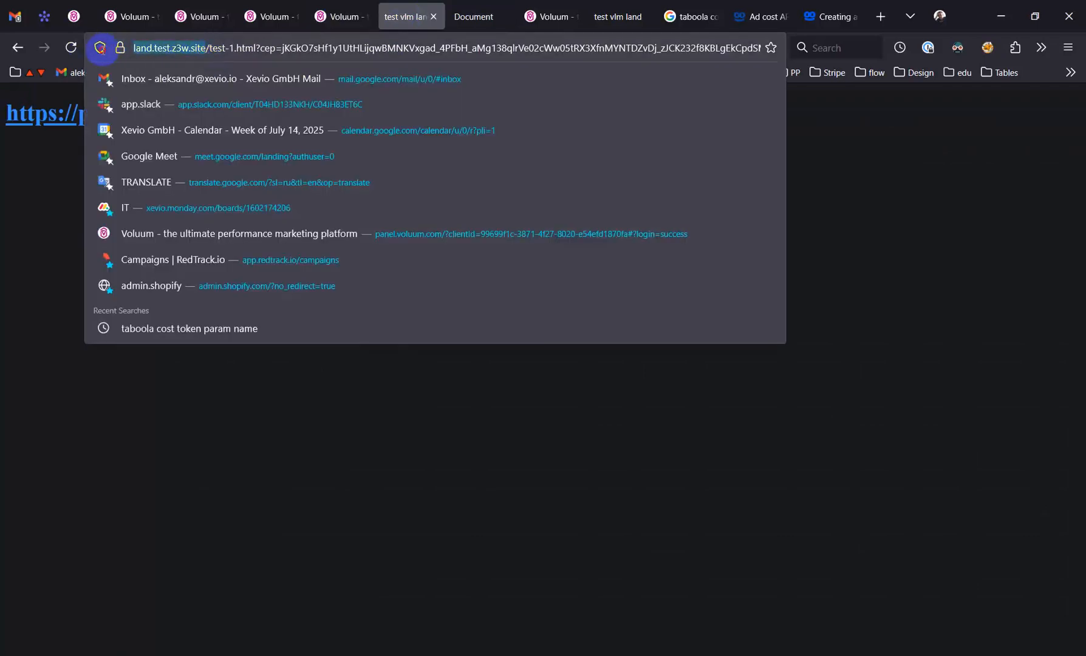
pyautogui.click(265, 48)
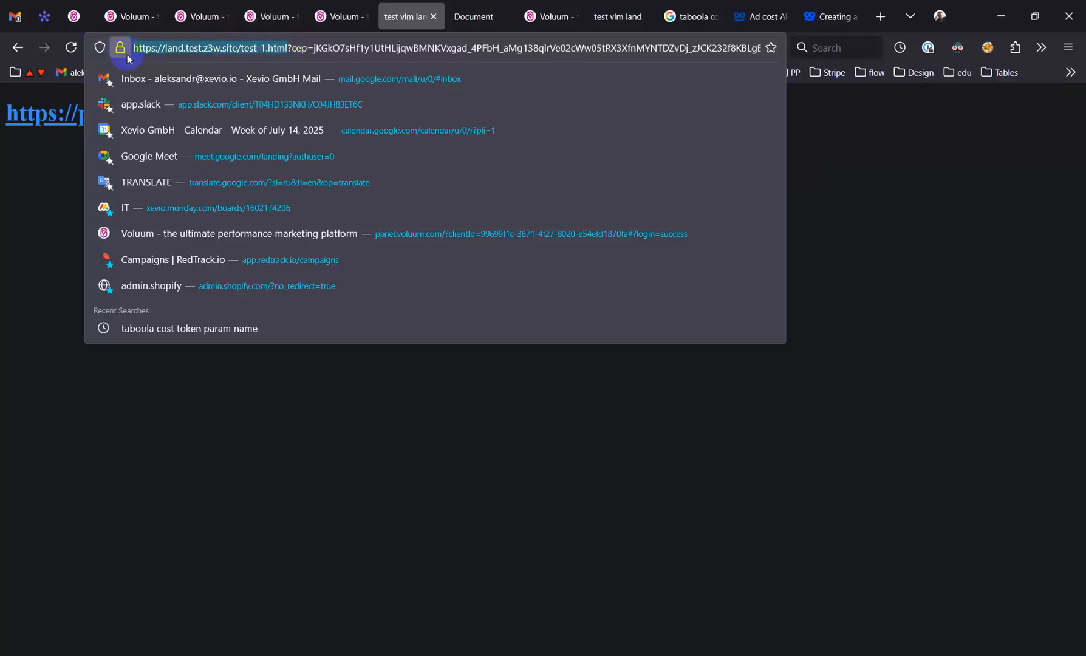
pyautogui.click(56, 243)
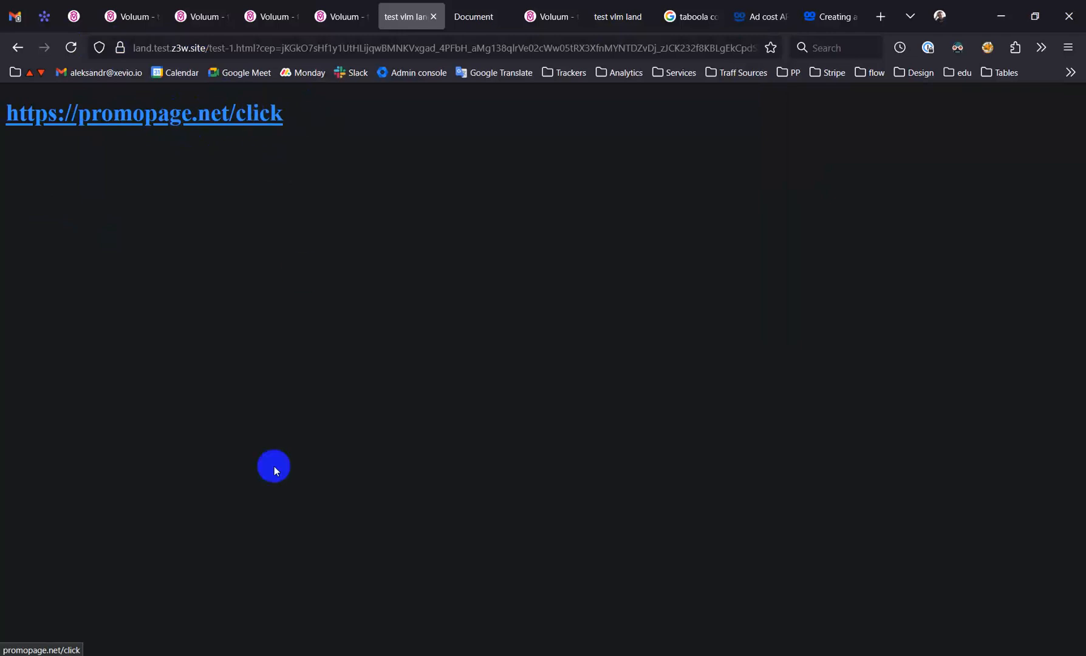
pyautogui.moveTo(192, 655)
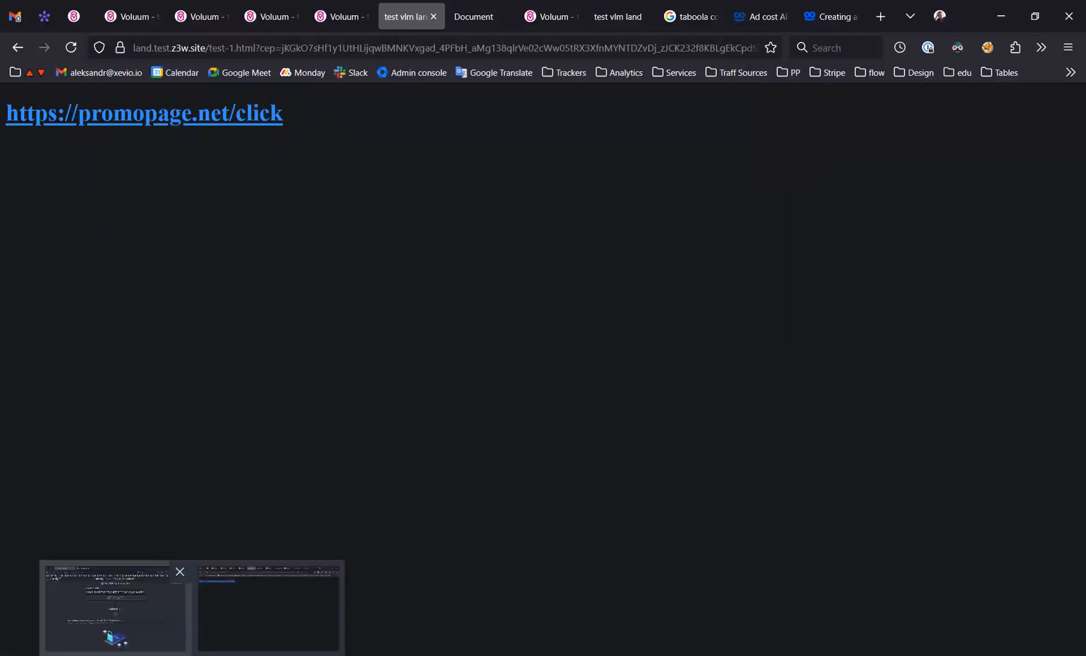
pyautogui.click(112, 640)
pyautogui.click(418, 14)
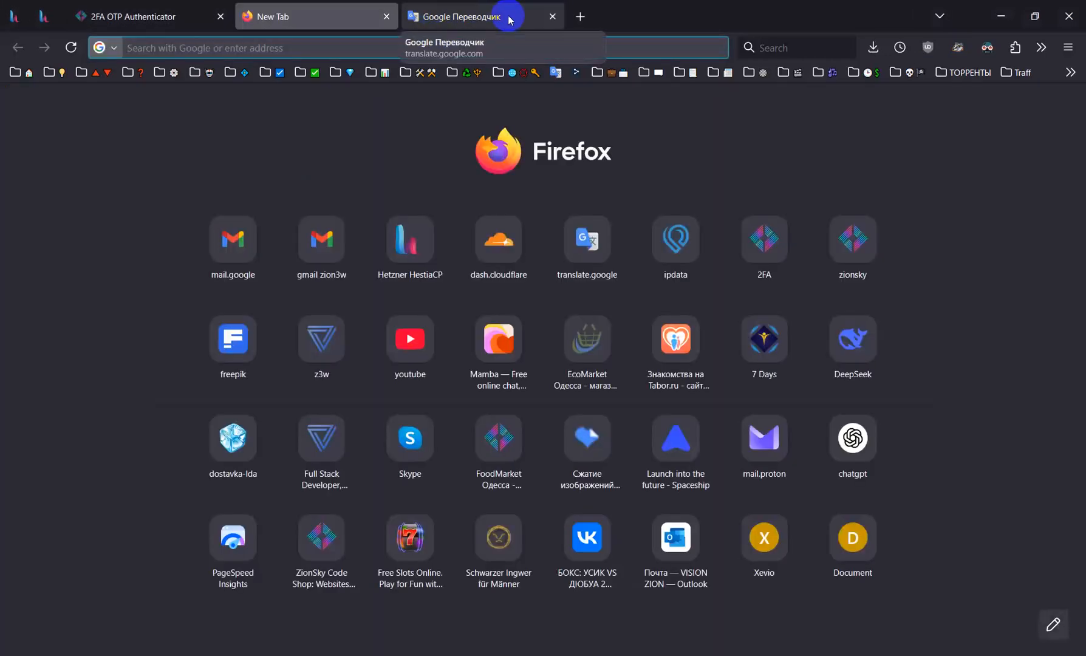
pyautogui.write('land.test.z3w.site/test-1.html')
pyautogui.press('Return')
pyautogui.moveTo(292, 17); pyautogui.dragTo(460, 17)
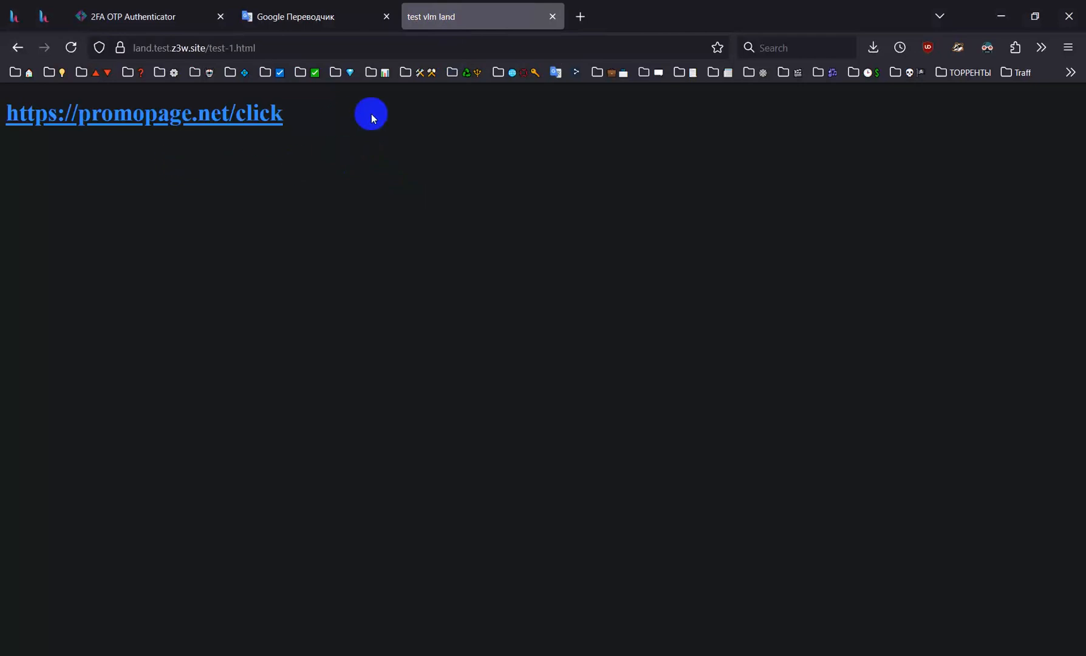
# Test the click link on the directly opened lander, check the response page, and return to the lander
pyautogui.click(205, 117)
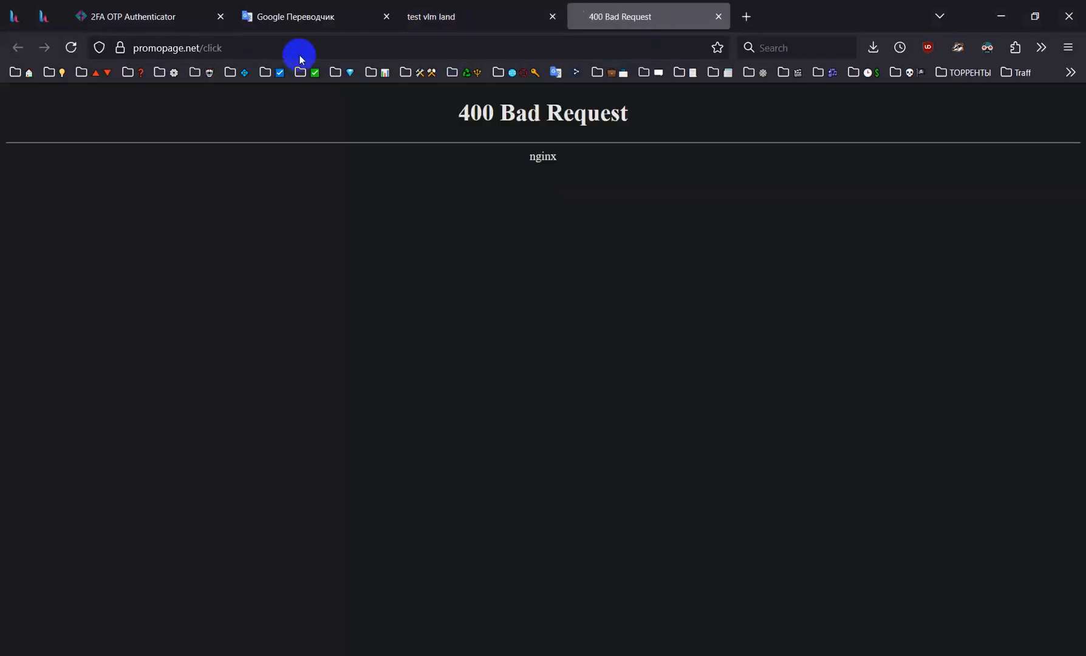
pyautogui.moveTo(456, 110); pyautogui.dragTo(628, 122)
pyautogui.click(642, 126)
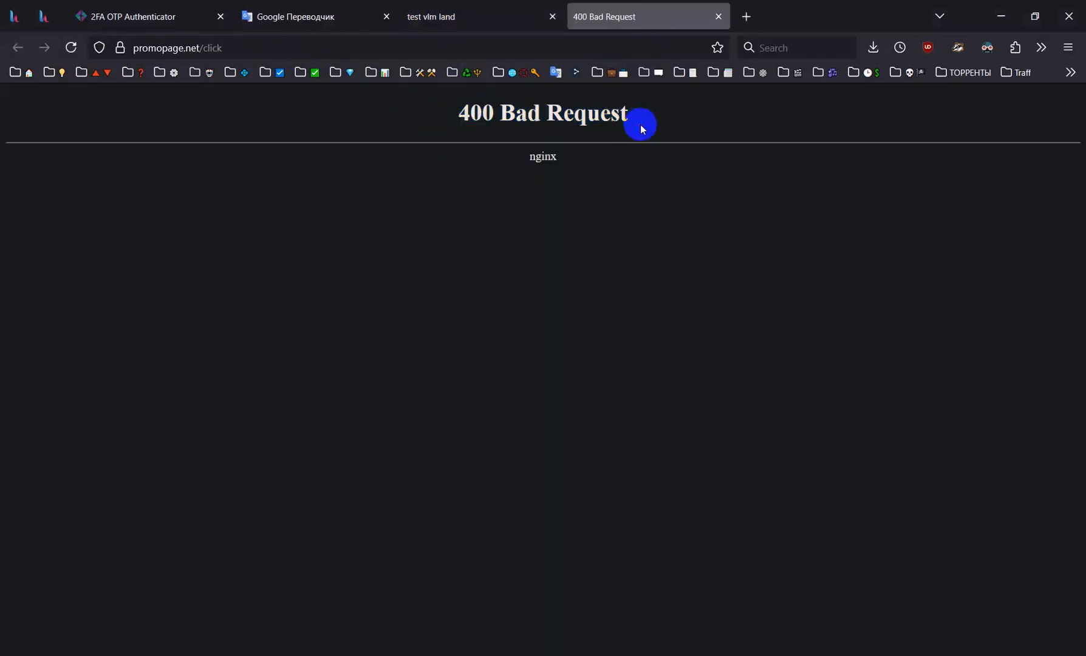
pyautogui.click(460, 8)
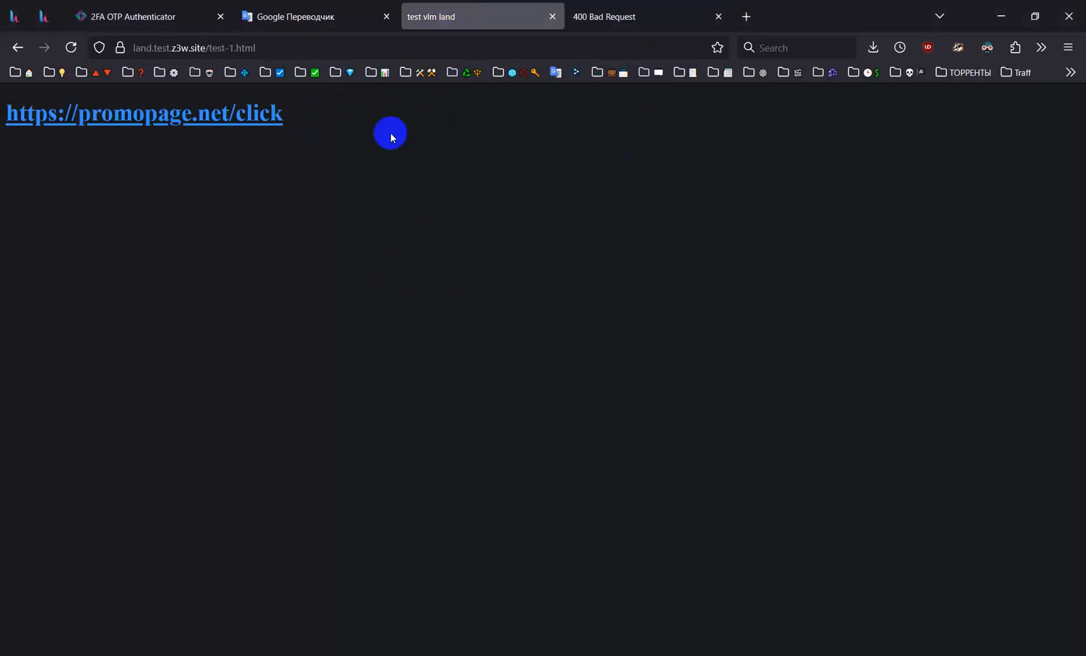
# Compare the campaign URL with cpc=1 in Sublime Text against the direct lander address in the other Firefox window
pyautogui.click(267, 608)
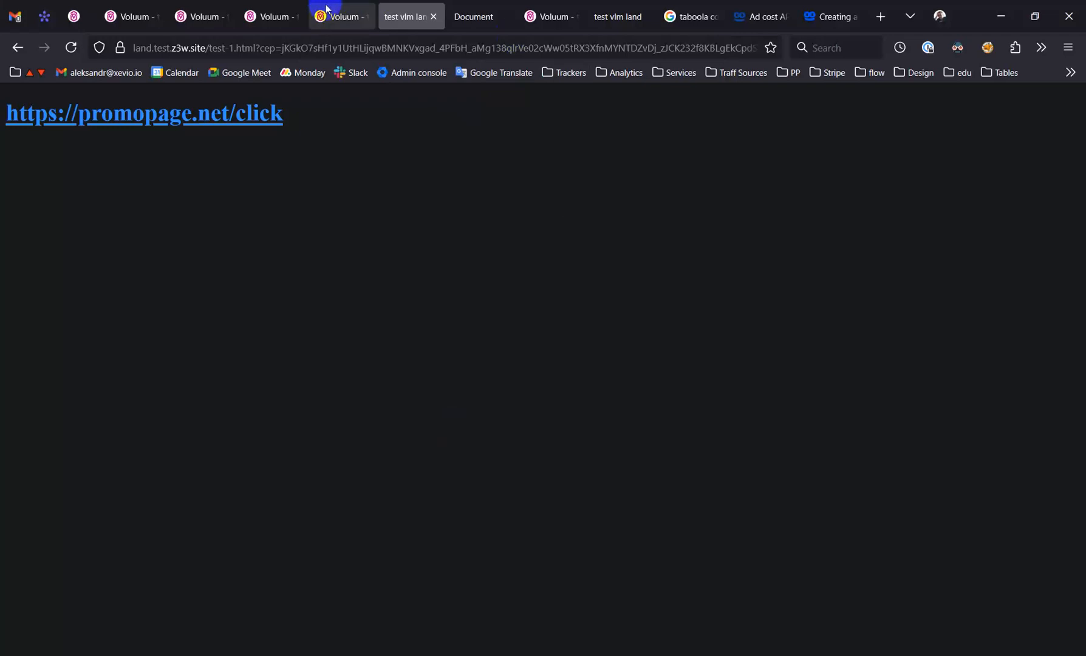
pyautogui.click(312, 27)
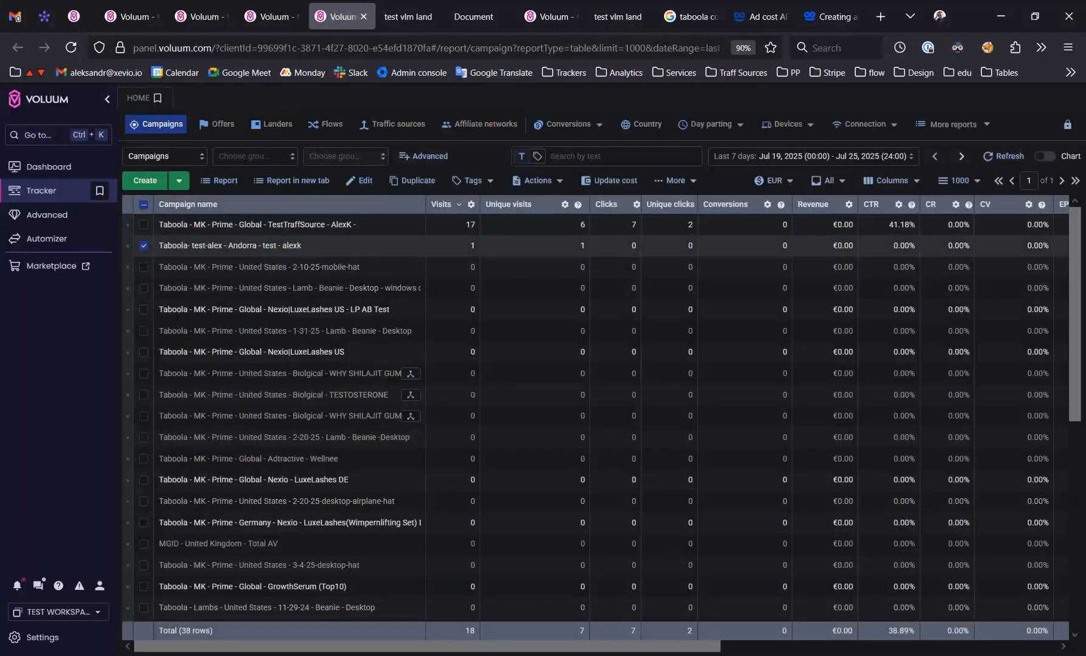
pyautogui.click(614, 613)
pyautogui.click(505, 260)
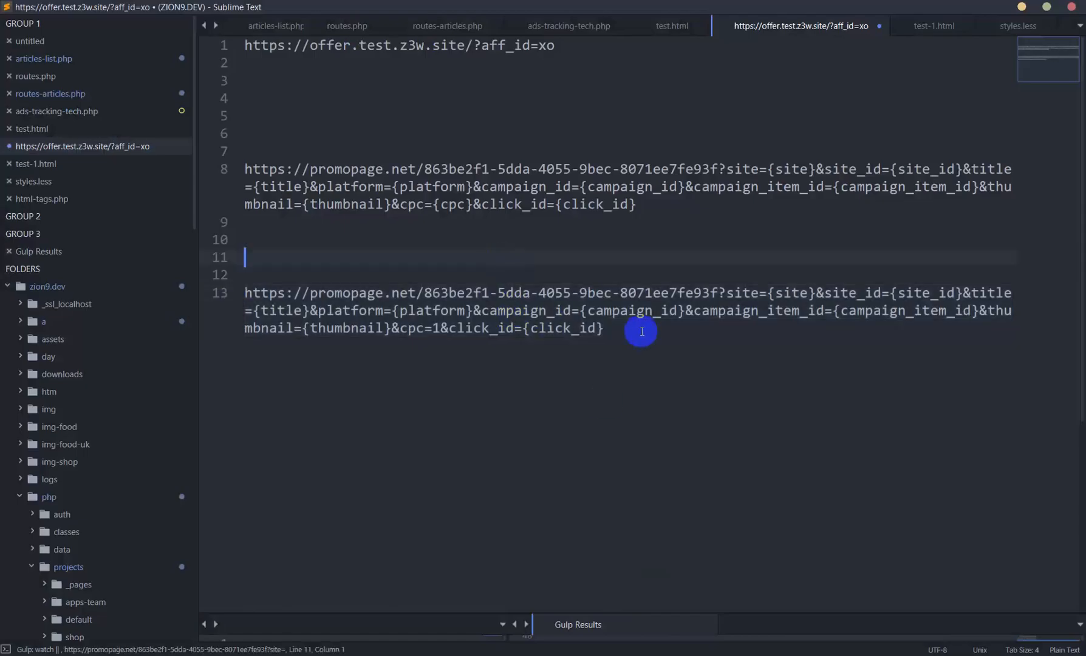
pyautogui.moveTo(630, 329); pyautogui.dragTo(235, 294)
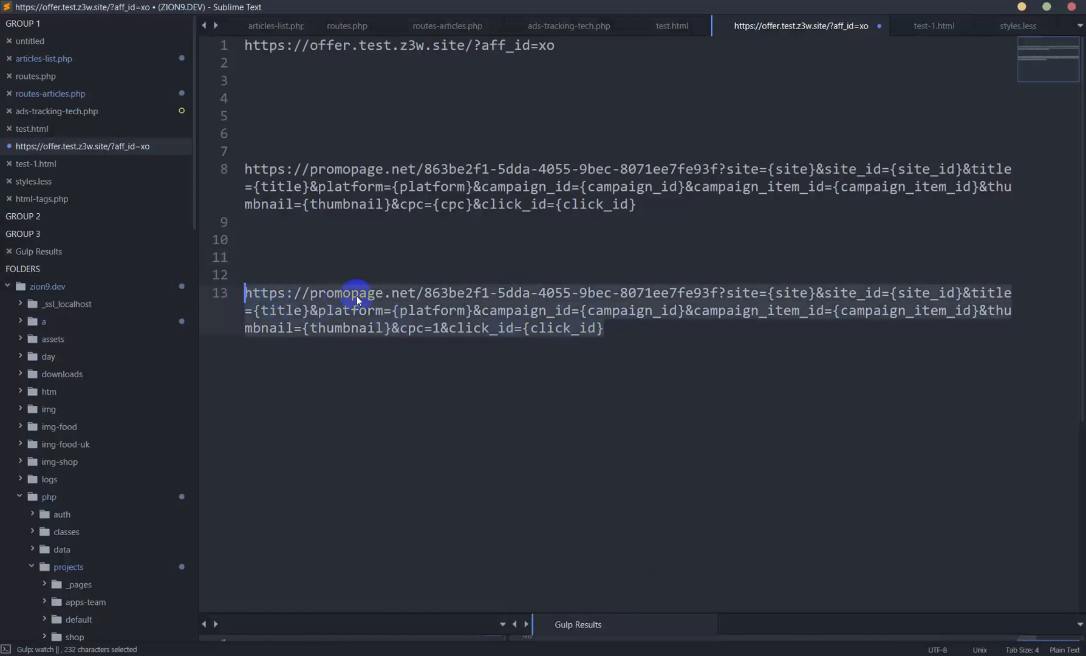
pyautogui.hotkey('alt', 'Tab')
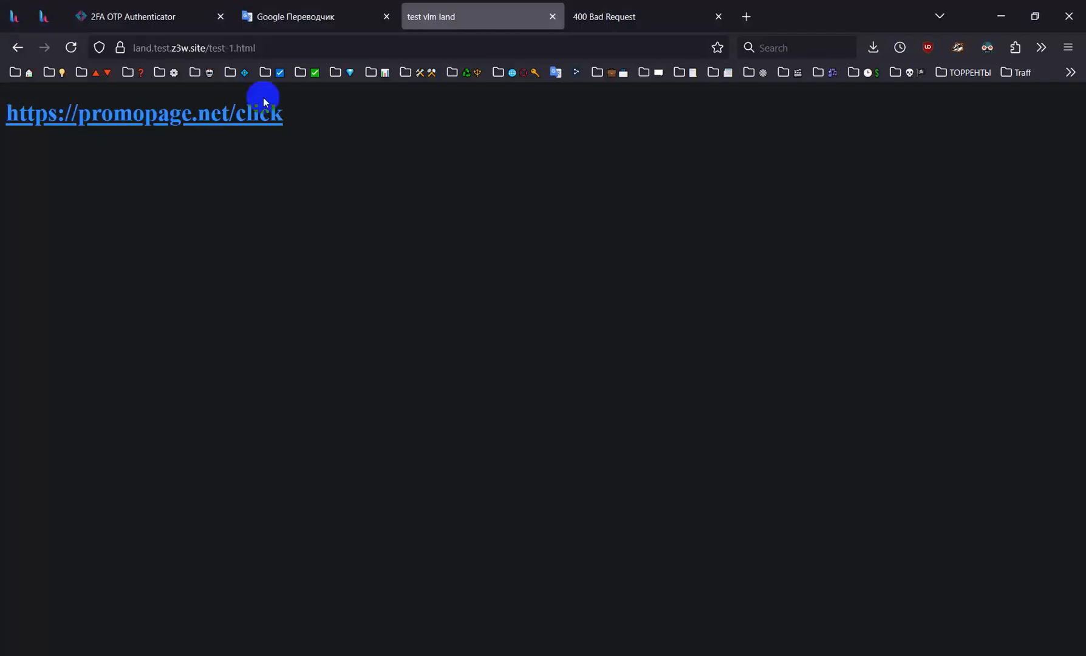
pyautogui.click(282, 48)
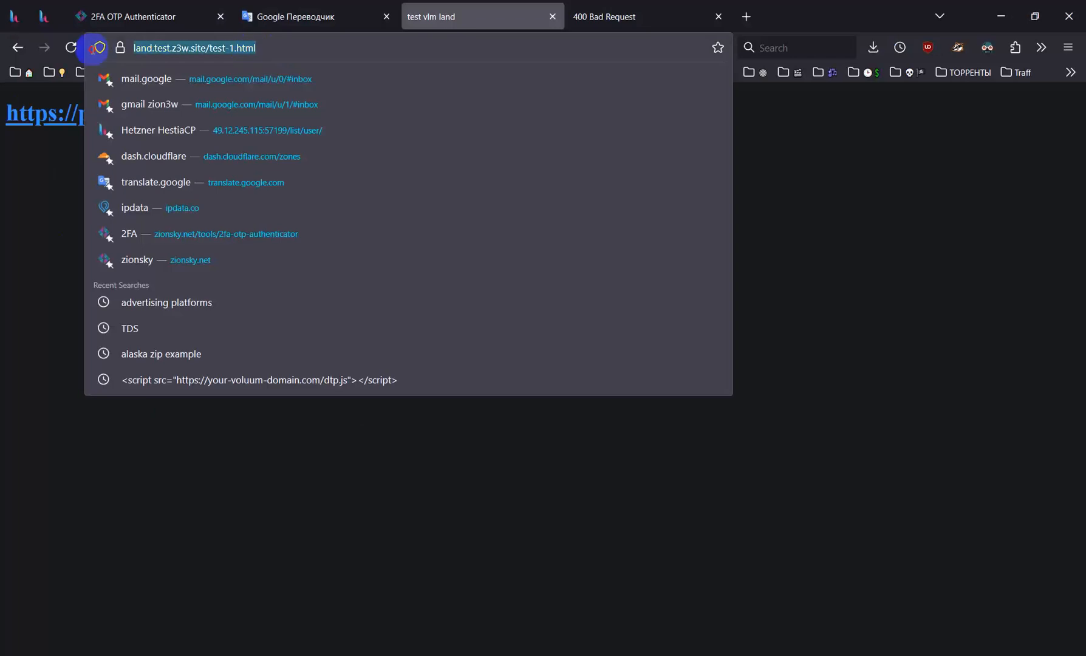
pyautogui.click(321, 47)
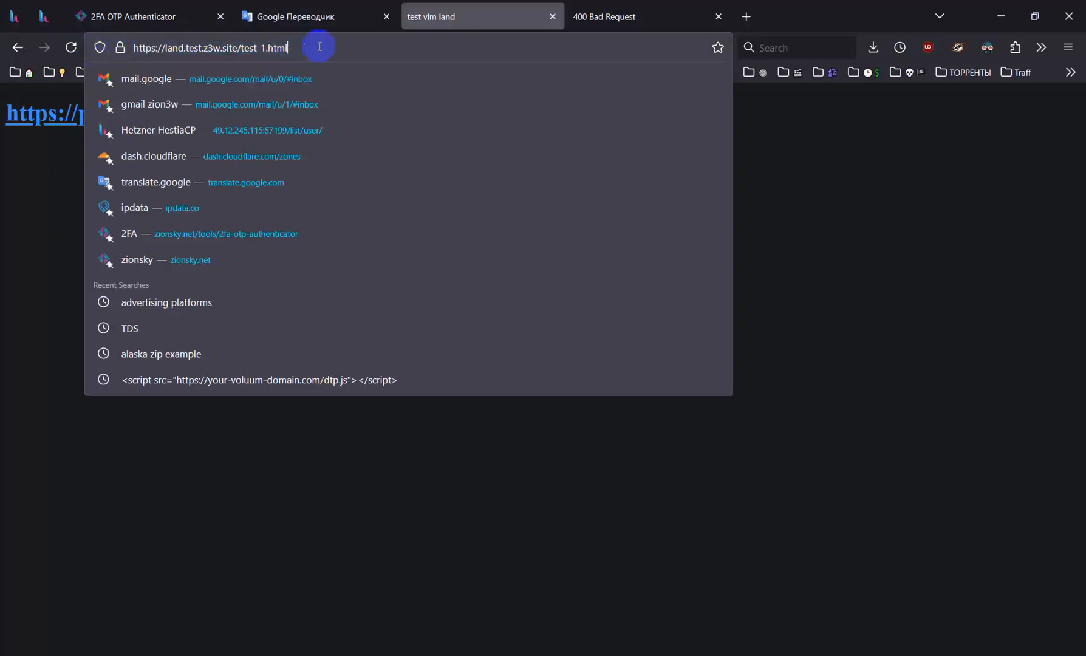
pyautogui.moveTo(348, 46); pyautogui.dragTo(54, 40)
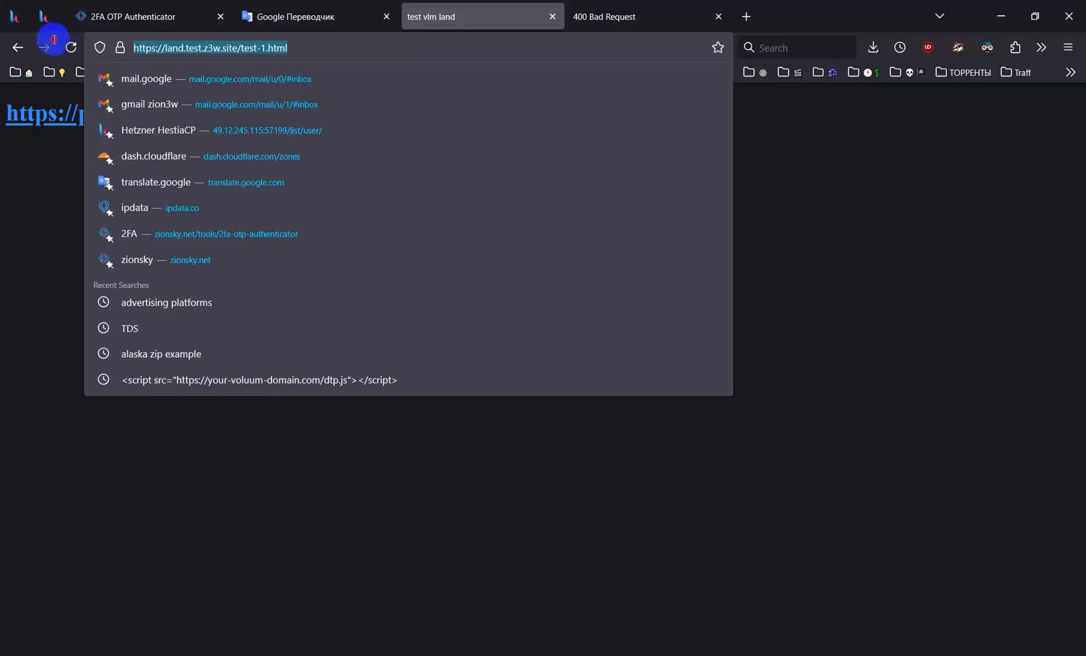
pyautogui.click(344, 47)
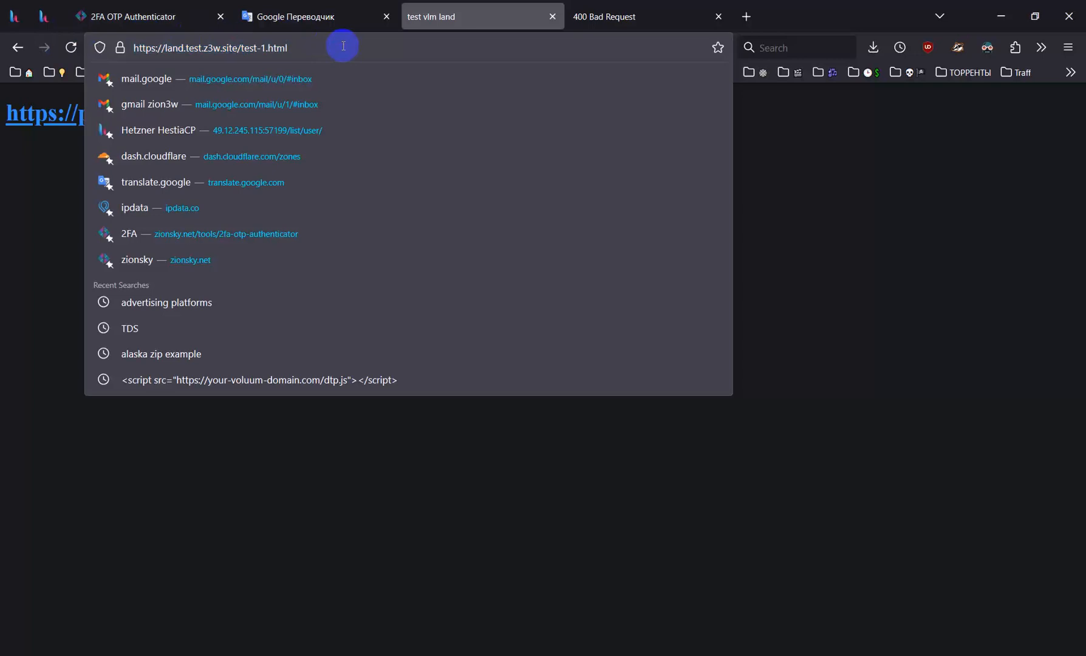
pyautogui.hotkey('alt', 'Tab')
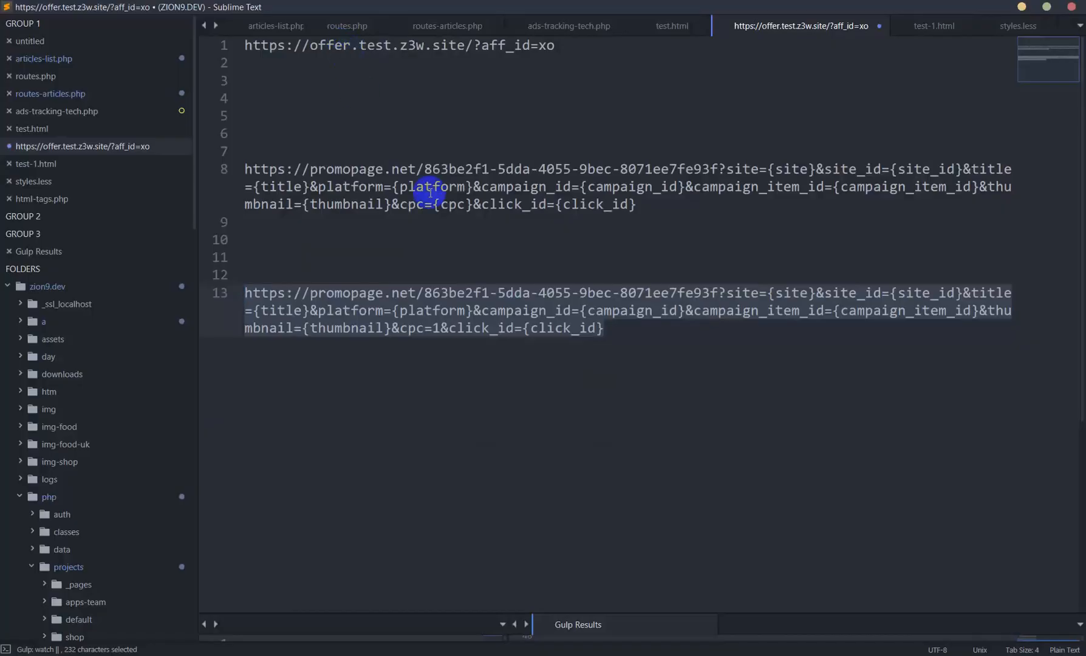
# Copy the complete campaign URL with cpc=1 on line 13 of the notes file
pyautogui.click(511, 256)
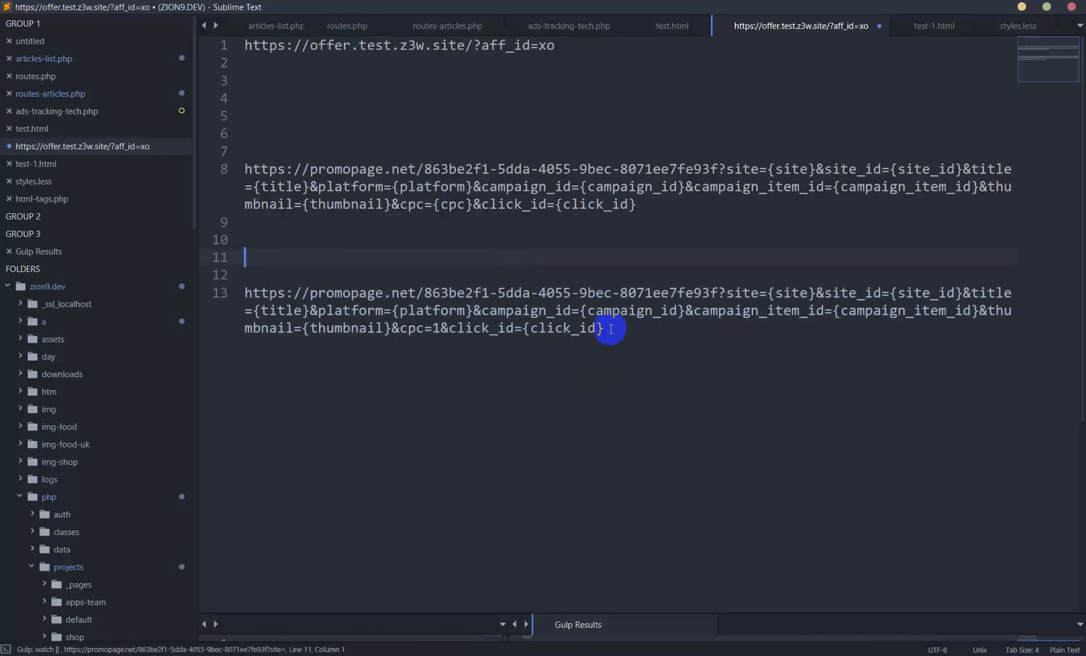
pyautogui.moveTo(621, 329); pyautogui.dragTo(247, 293)
pyautogui.hotkey('ctrl', 'c')
pyautogui.click(916, 26)
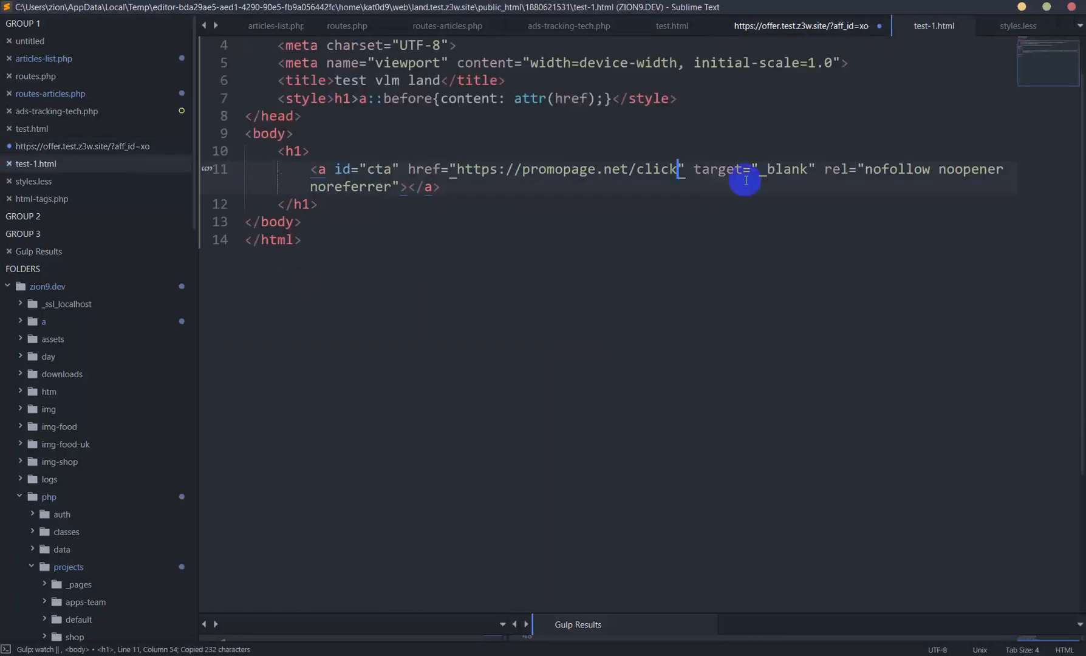
pyautogui.doubleClick(383, 175)
pyautogui.doubleClick(540, 173)
pyautogui.click(654, 175)
pyautogui.doubleClick(658, 170)
pyautogui.click(638, 189)
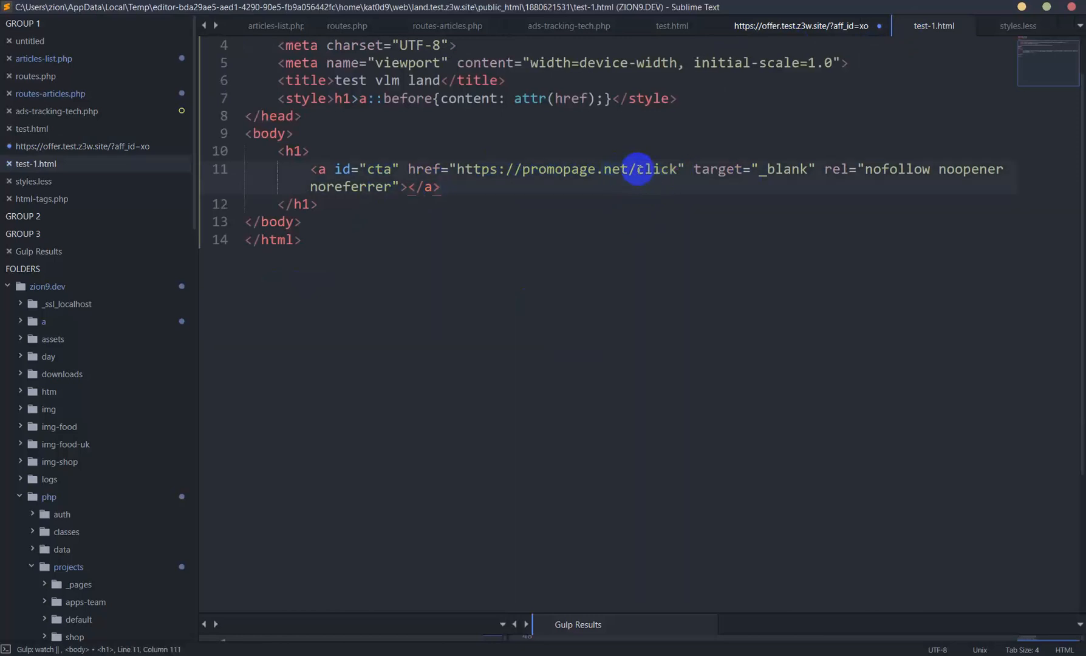
# Switch to the Firefox window with the directly opened lander, retest its click link, and close the response page
pyautogui.moveTo(190, 655)
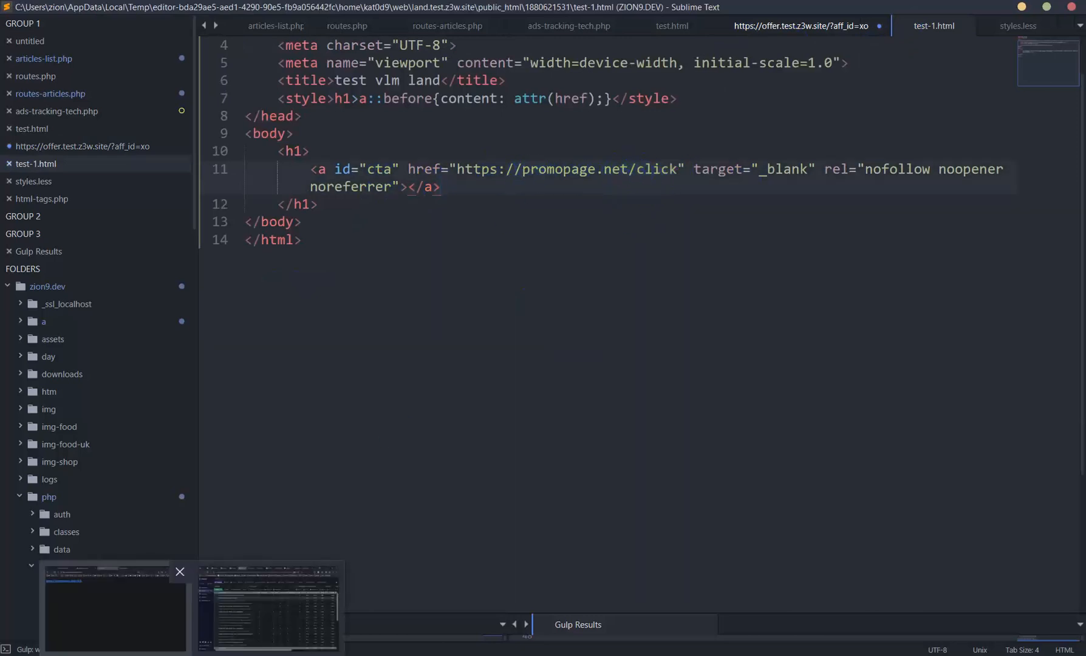
pyautogui.click(152, 607)
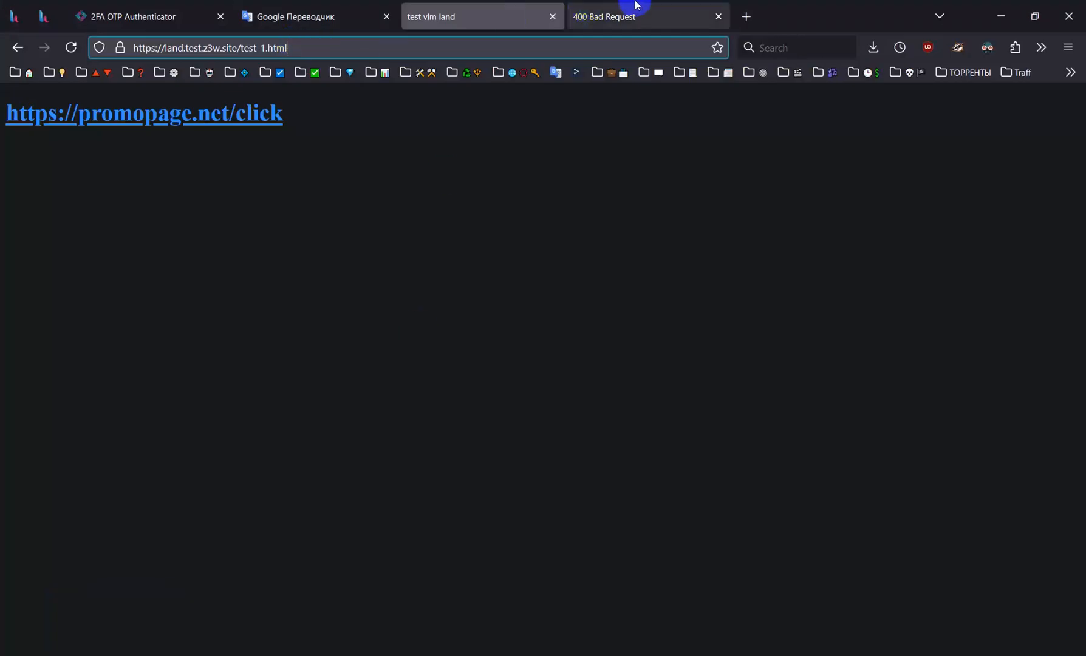
pyautogui.click(714, 20)
pyautogui.click(236, 121)
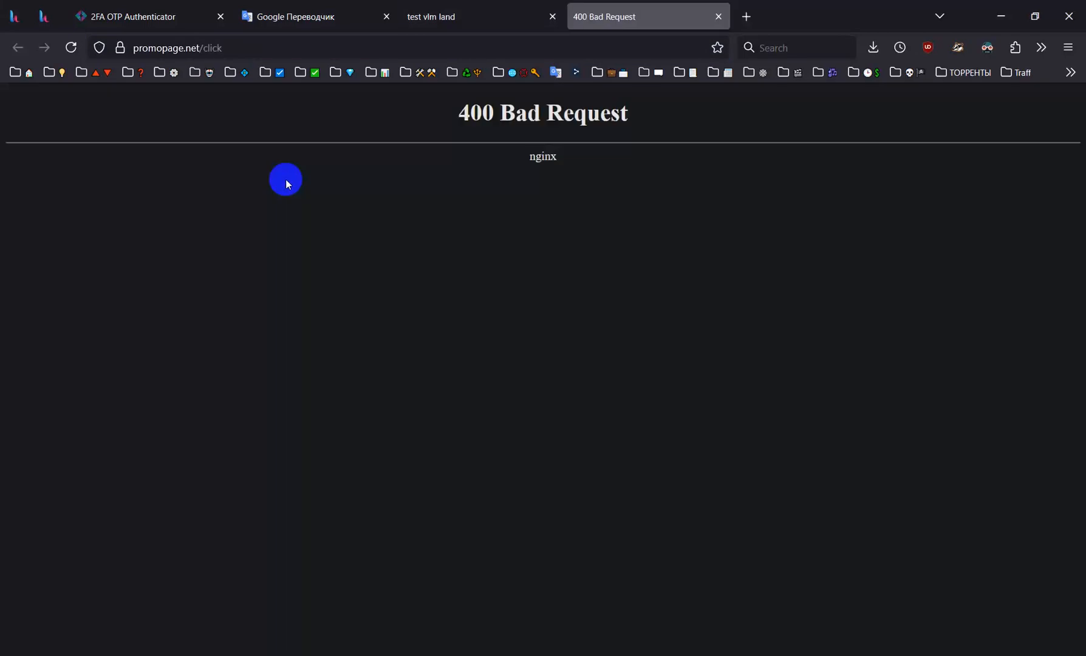
pyautogui.click(717, 17)
# Load the copied campaign URL with cpc=1 in a new tab of this Firefox window
pyautogui.click(581, 16)
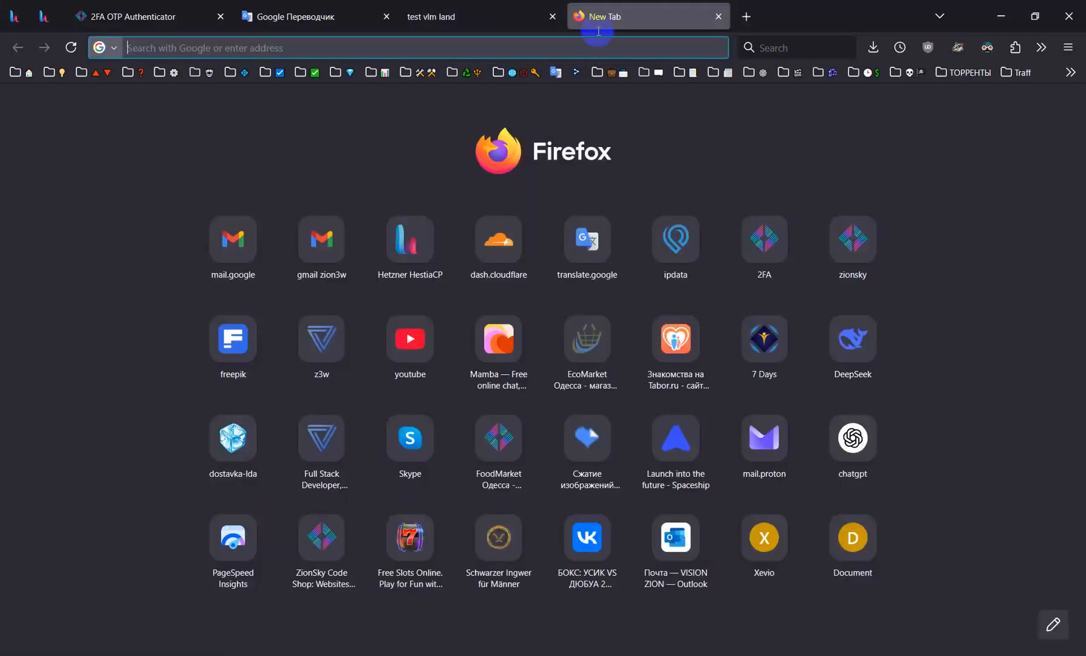
pyautogui.write('https://promopage.net/863be2f1-5dda-4055-9bec-8071ee7fe93f?site={site}&site_id={site_id}&title={title}&platform={platform}&campaign_id={campaign_id}&campaign_item_id={campaign_item_id}&thumbnail={thumbnail}&cpc=1&click_id={click_id}')
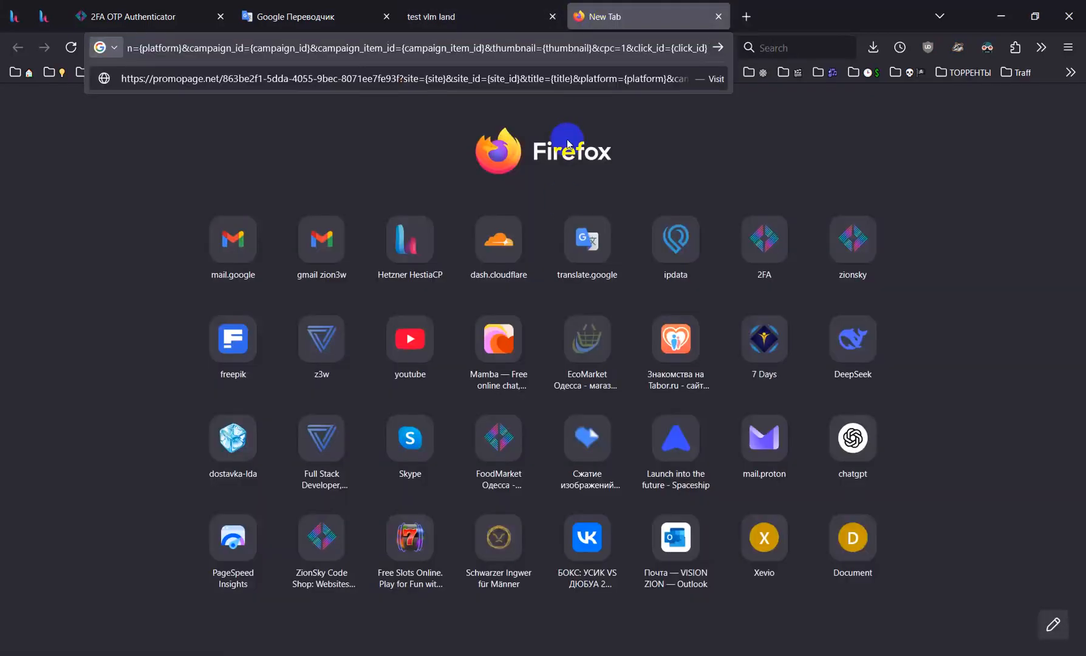
pyautogui.press('Home')
pyautogui.press('Return')
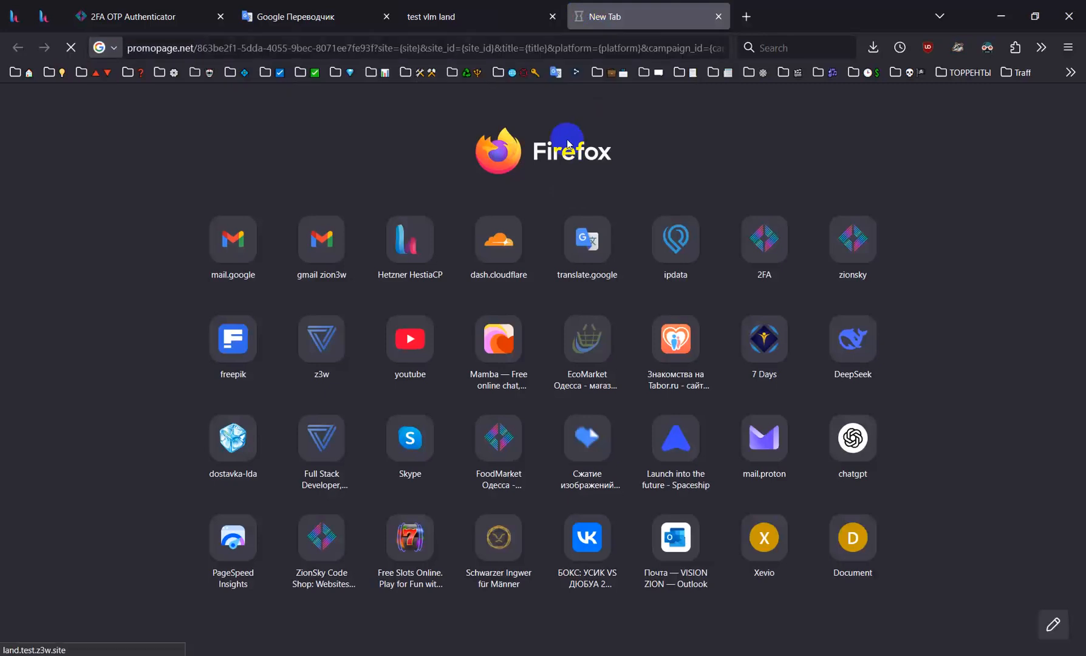